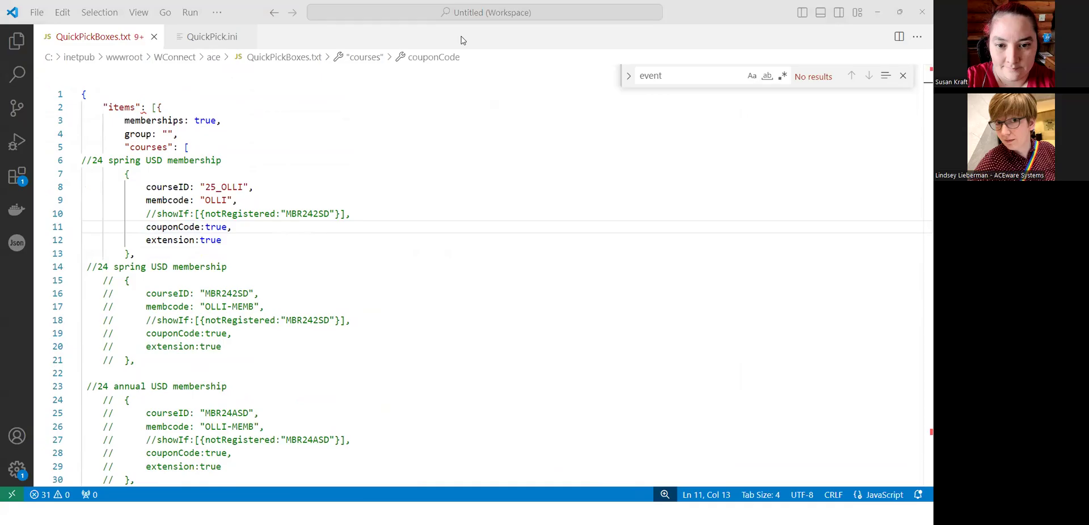
- Switch from QuickPickBoxes.txt to the 25_OLLI course record in Student Manager
{"action": "key", "text": "alt+Tab"}
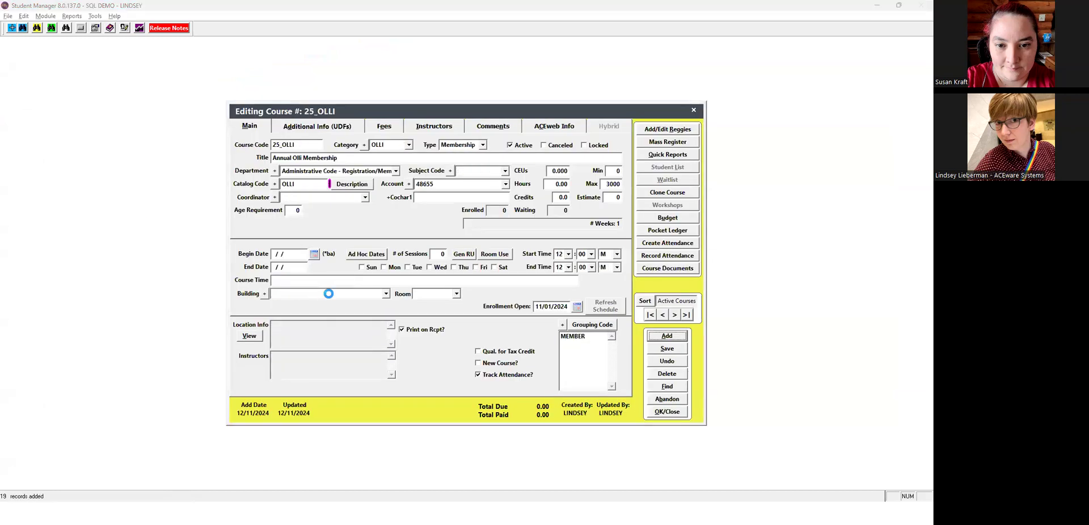
- Add a -20.00 Coupon Discount fee with coupon code HOLIDAYS to 25_OLLI
{"action": "left_click", "coordinate": [384, 126]}
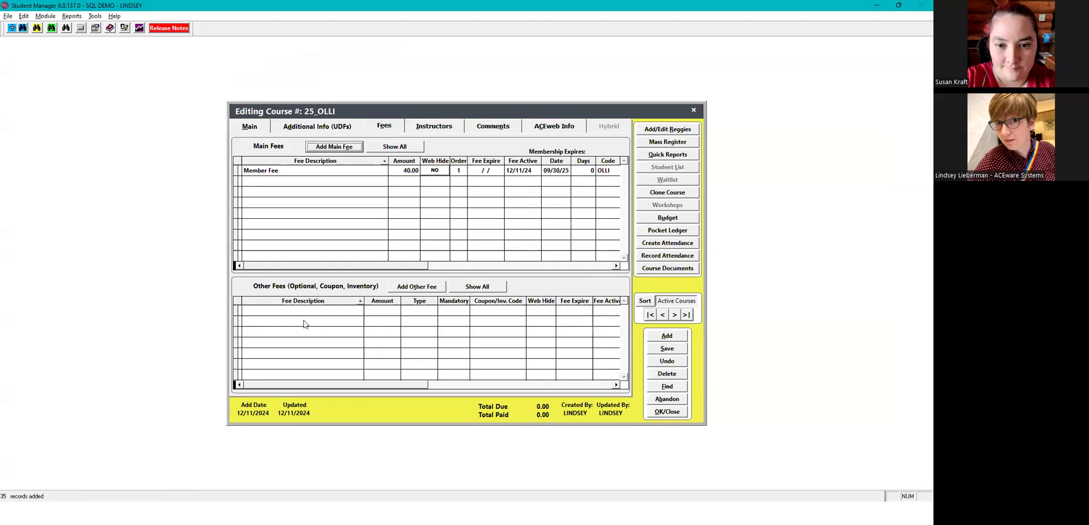
{"action": "left_click", "coordinate": [416, 286]}
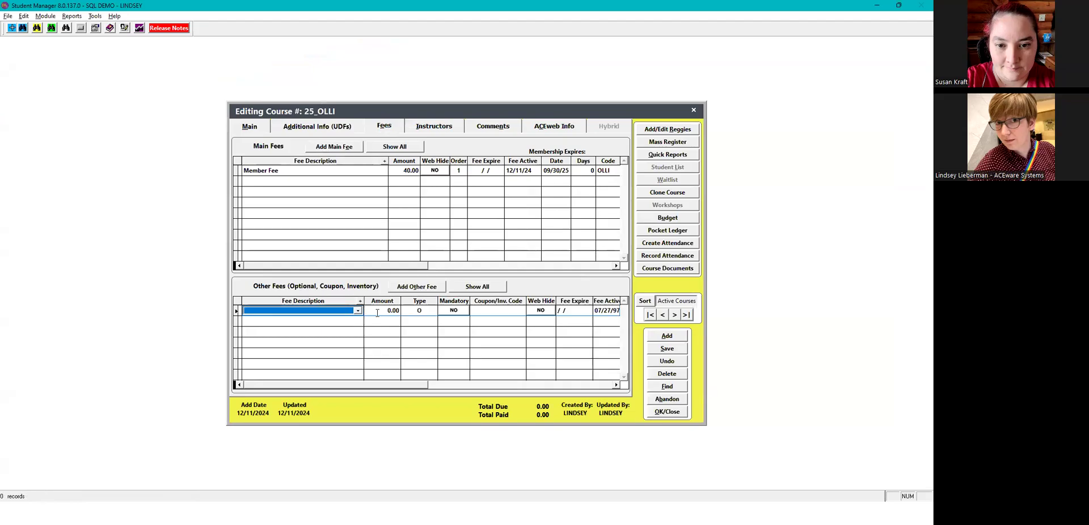
{"action": "type", "text": "c"}
{"action": "left_click", "coordinate": [377, 312]}
{"action": "key", "text": "BackSpace"}
{"action": "type", "text": "-2"}
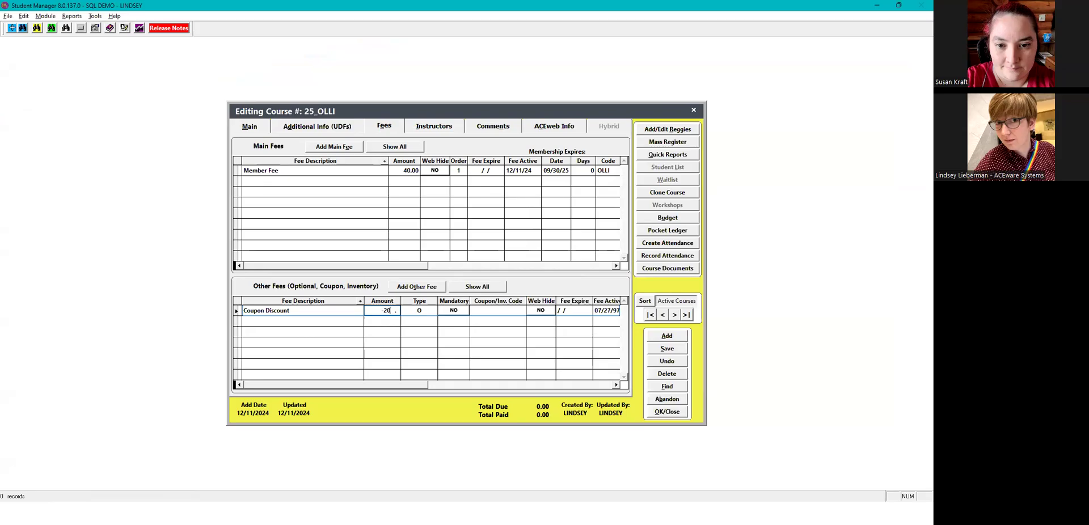
{"action": "type", "text": "0"}
{"action": "key", "text": "Tab"}
{"action": "key", "text": "Tab"}
{"action": "key", "text": "Tab"}
{"action": "type", "text": "HOLIDAYS"}
{"action": "key", "text": "Tab"}
- Fix the new main fee with a 2 Credits description and membership code, then save the course
{"action": "key", "text": "alt+e"}
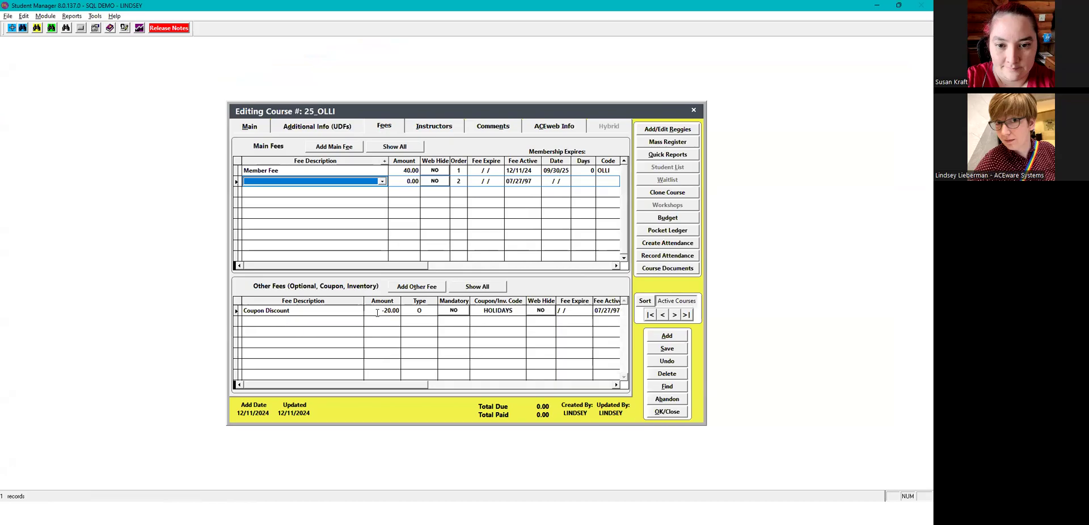
{"action": "left_click", "coordinate": [240, 181]}
{"action": "left_click", "coordinate": [571, 341]}
{"action": "left_click", "coordinate": [500, 288]}
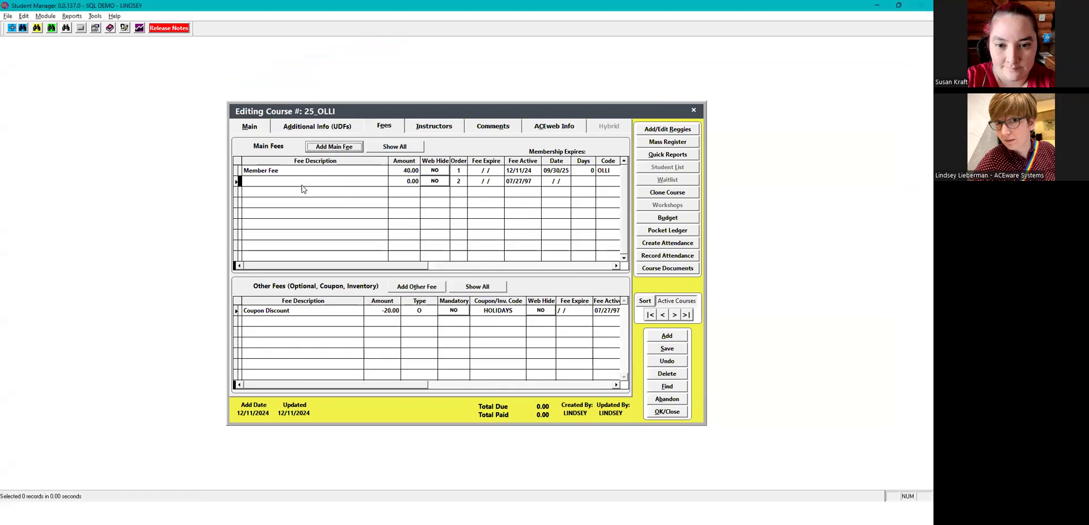
{"action": "left_click", "coordinate": [312, 181]}
{"action": "left_click", "coordinate": [289, 195]}
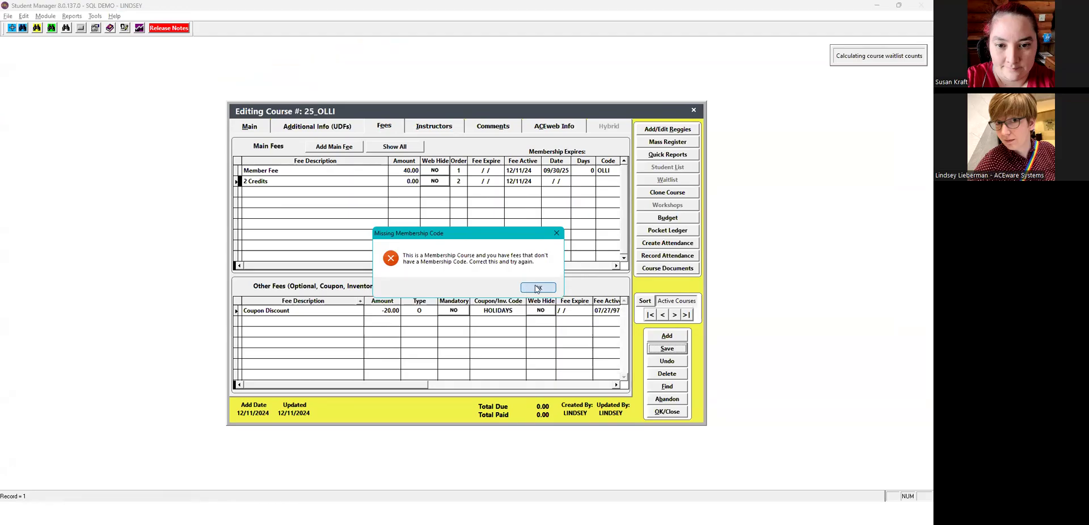
{"action": "key", "text": "Return"}
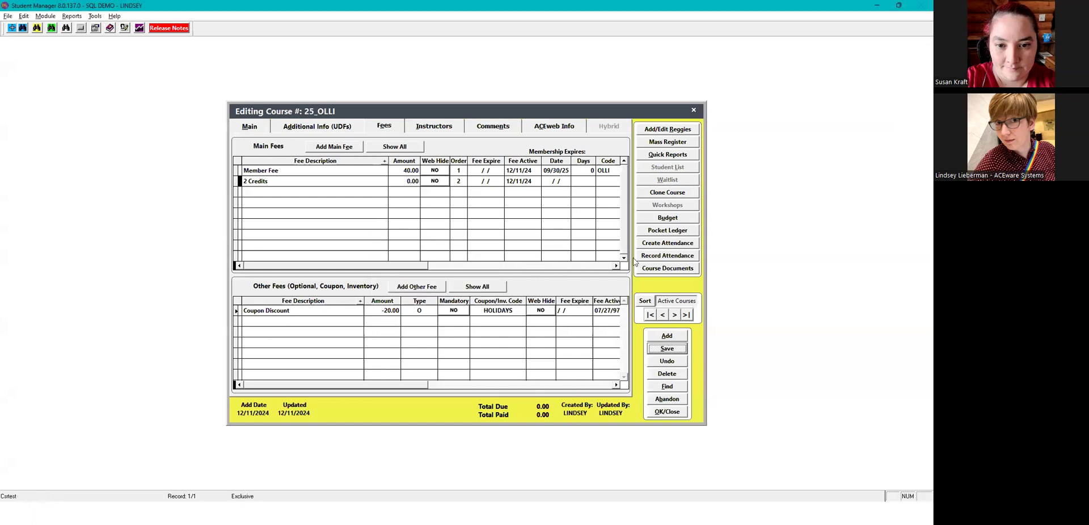
{"action": "left_click", "coordinate": [606, 181]}
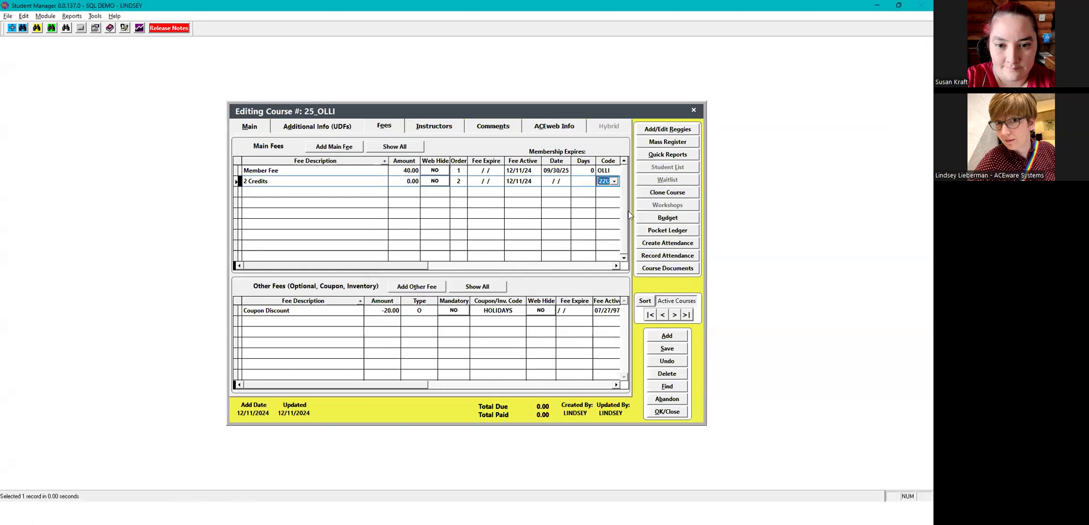
{"action": "left_click", "coordinate": [666, 349]}
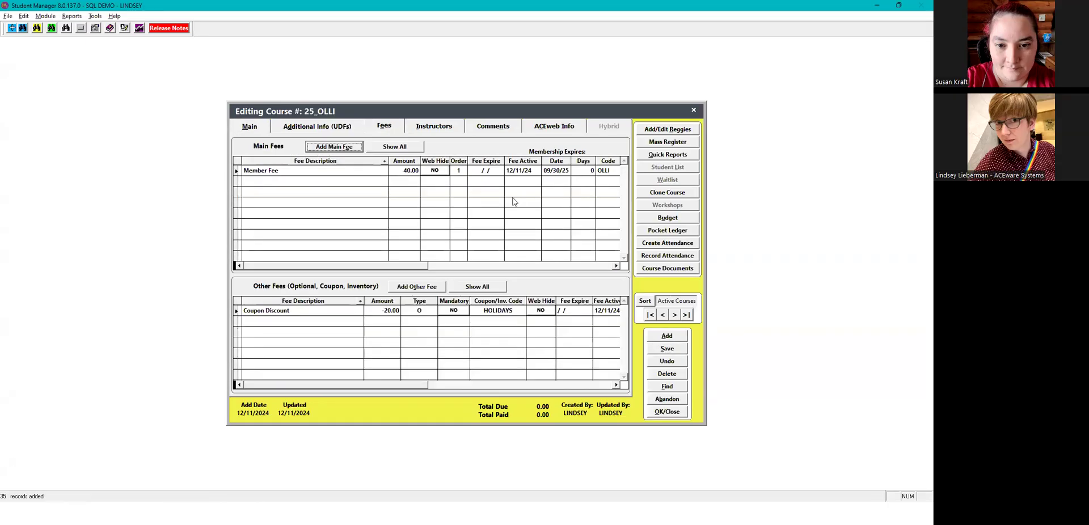
{"action": "left_click", "coordinate": [662, 352]}
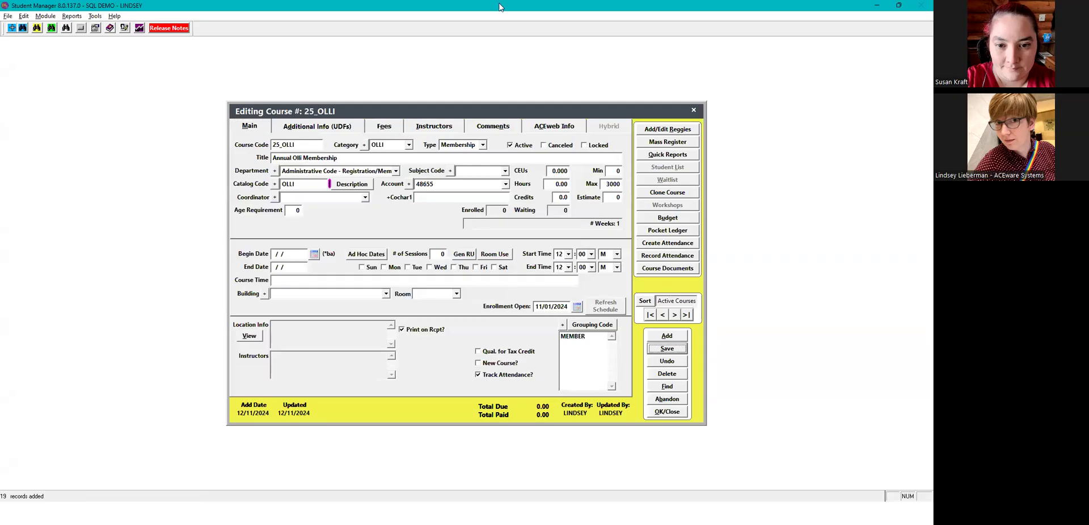
{"action": "key", "text": "alt+Tab"}
- Log on to QuickPick Registration with the saved e-mail address and the account password
{"action": "scroll", "coordinate": [454, 255], "scroll_direction": "up", "scroll_amount": 1}
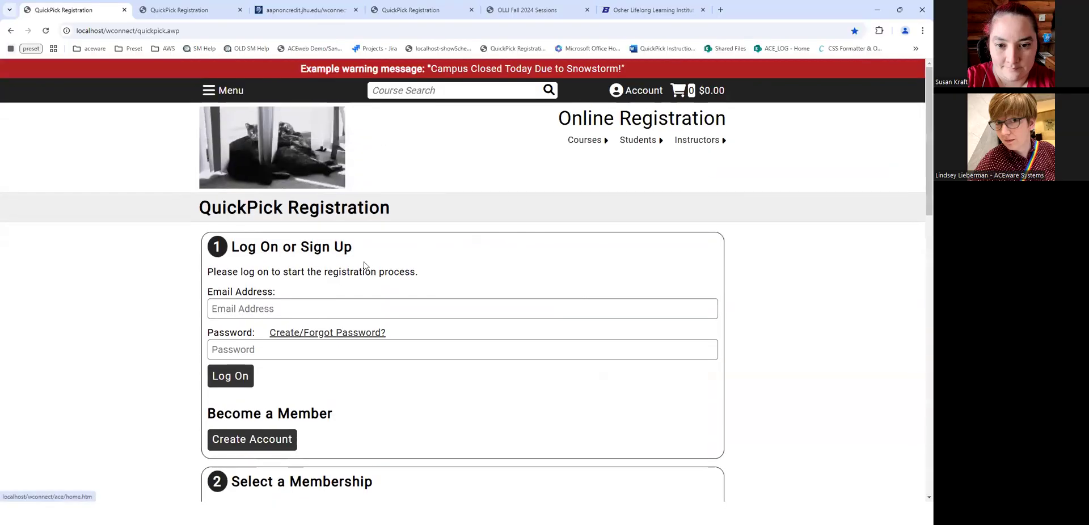
{"action": "left_click", "coordinate": [281, 312]}
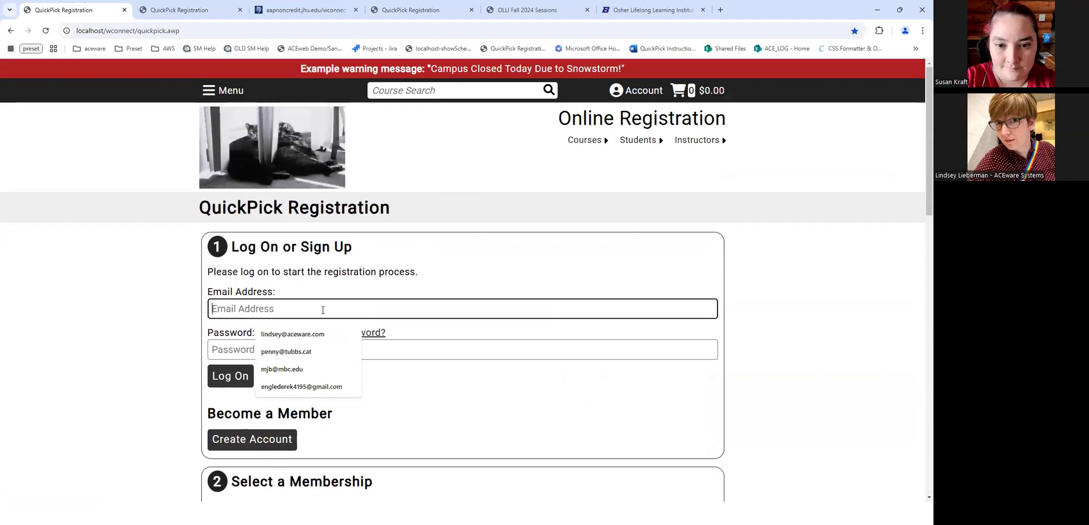
{"action": "key", "text": "Down"}
{"action": "key", "text": "Return"}
{"action": "type", "text": "p"}
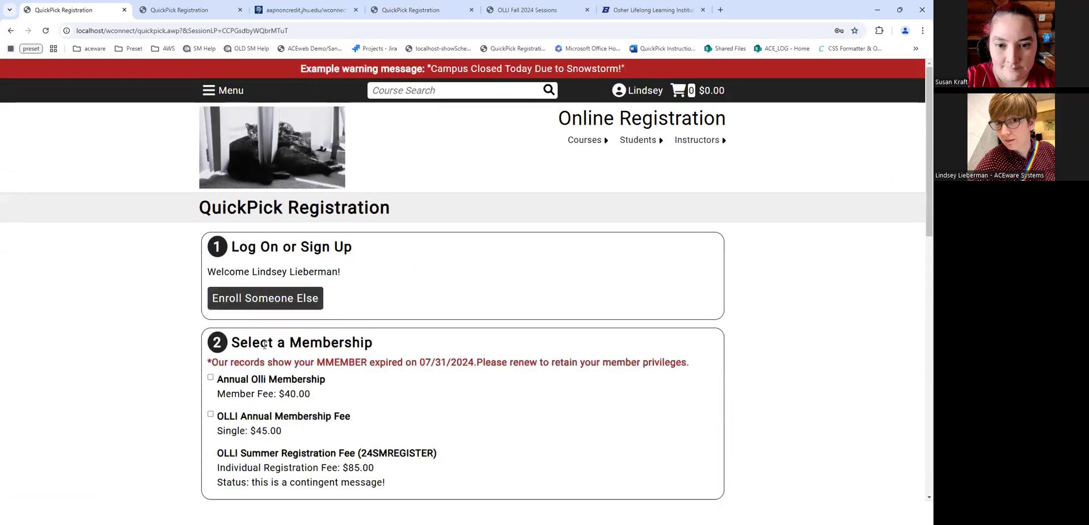
{"action": "scroll", "coordinate": [264, 345], "scroll_direction": "down", "scroll_amount": 1}
{"action": "left_click_drag", "start_coordinate": [689, 315], "coordinate": [209, 317]}
{"action": "left_click", "coordinate": [290, 312]}
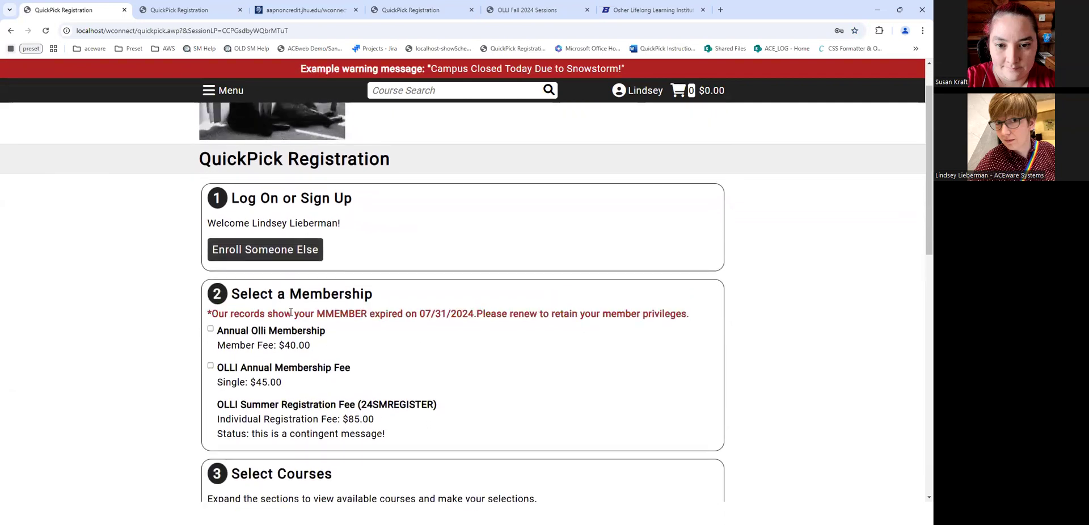
{"action": "left_click_drag", "start_coordinate": [319, 312], "coordinate": [695, 314]}
{"action": "left_click", "coordinate": [518, 309]}
{"action": "scroll", "coordinate": [244, 332], "scroll_direction": "down", "scroll_amount": 1}
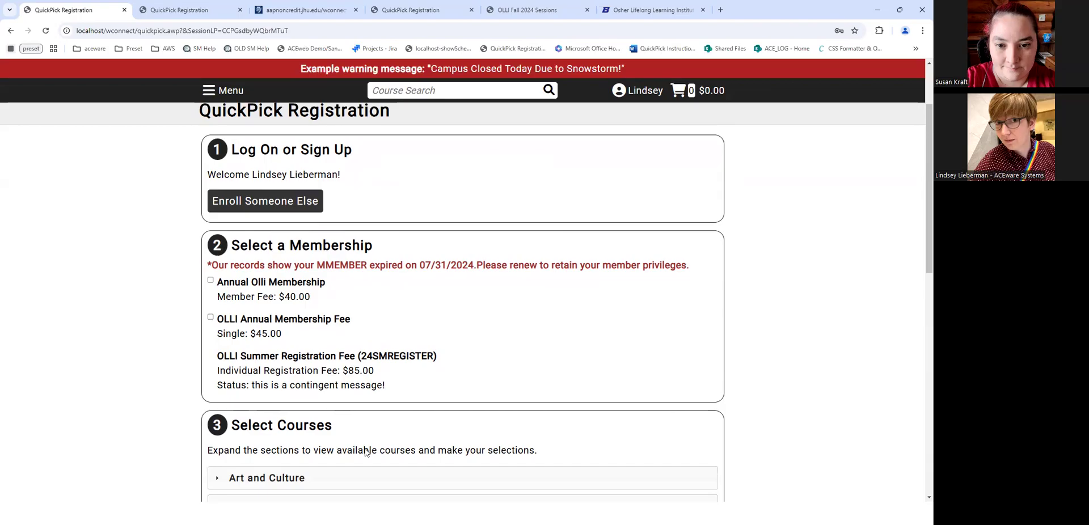
{"action": "scroll", "coordinate": [325, 413], "scroll_direction": "down", "scroll_amount": 8}
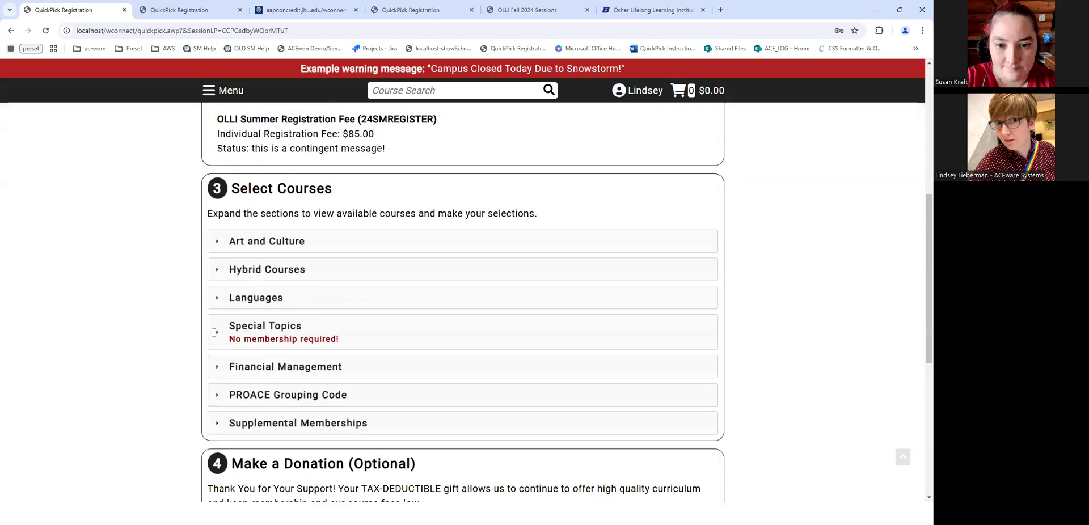
{"action": "scroll", "coordinate": [302, 269], "scroll_direction": "up", "scroll_amount": 8}
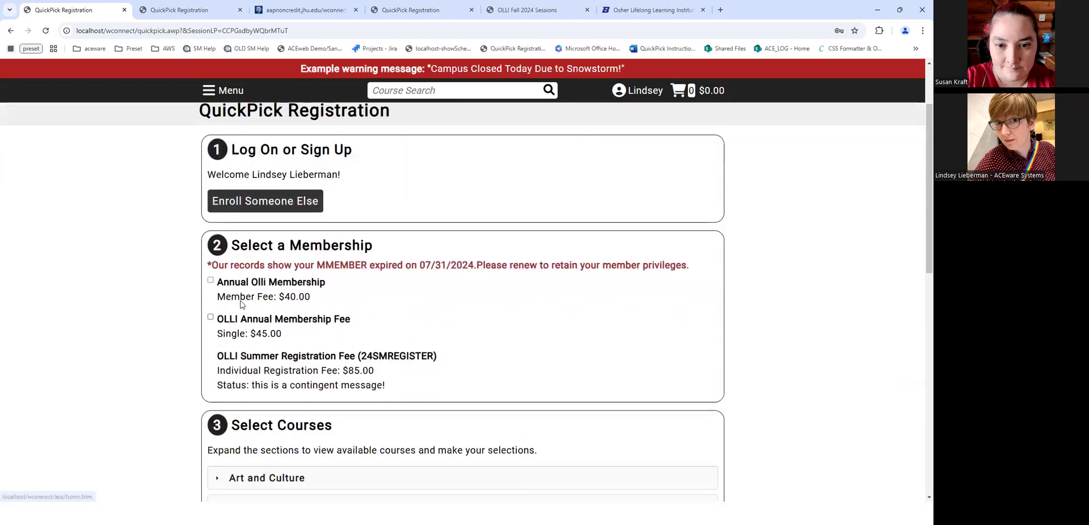
{"action": "scroll", "coordinate": [269, 414], "scroll_direction": "down", "scroll_amount": 4}
{"action": "left_click", "coordinate": [697, 313]}
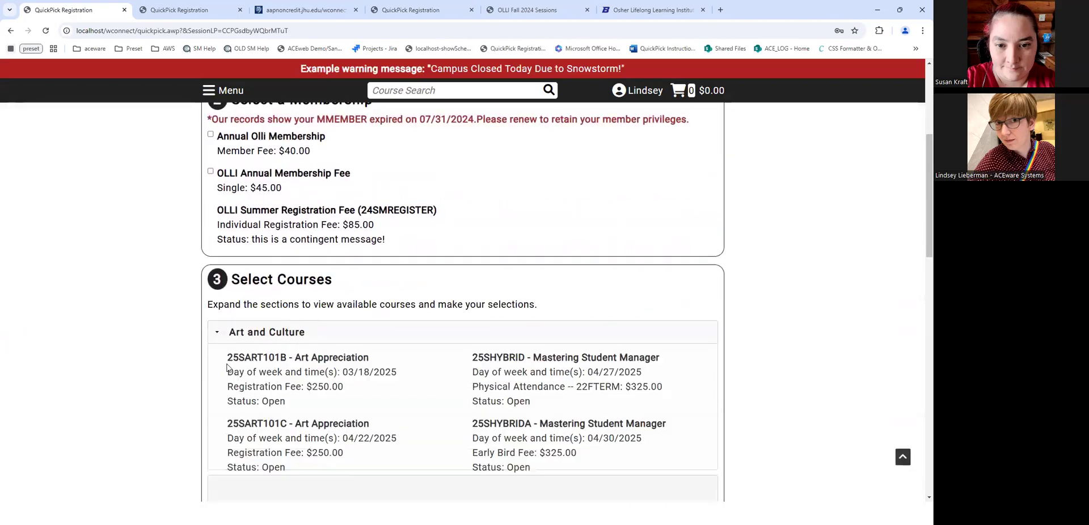
{"action": "scroll", "coordinate": [516, 194], "scroll_direction": "down", "scroll_amount": 4}
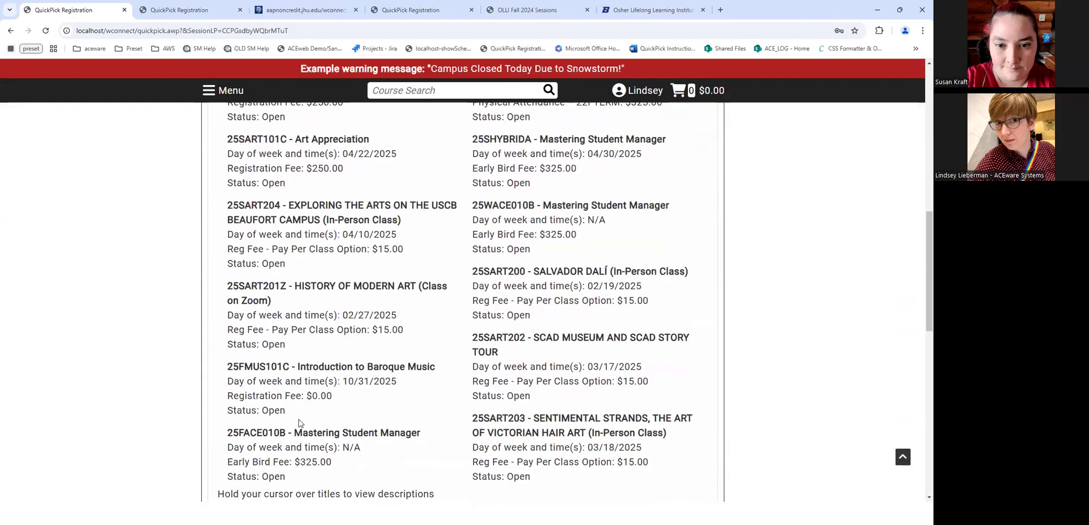
{"action": "scroll", "coordinate": [261, 273], "scroll_direction": "up", "scroll_amount": 3}
{"action": "left_click_drag", "start_coordinate": [218, 270], "coordinate": [269, 322]}
{"action": "left_click", "coordinate": [212, 276]}
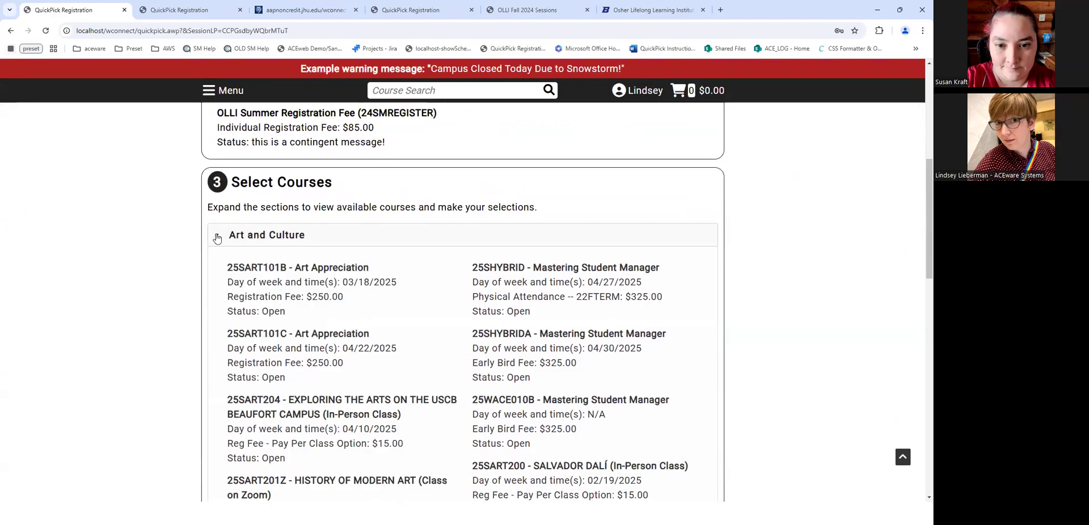
{"action": "left_click", "coordinate": [217, 237]}
{"action": "scroll", "coordinate": [299, 236], "scroll_direction": "down", "scroll_amount": 3}
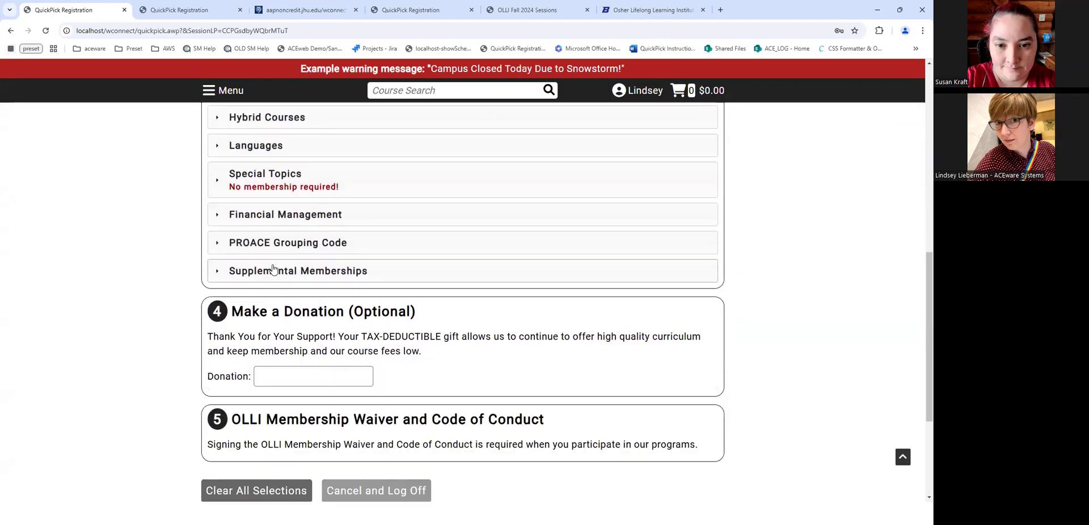
{"action": "left_click", "coordinate": [215, 182]}
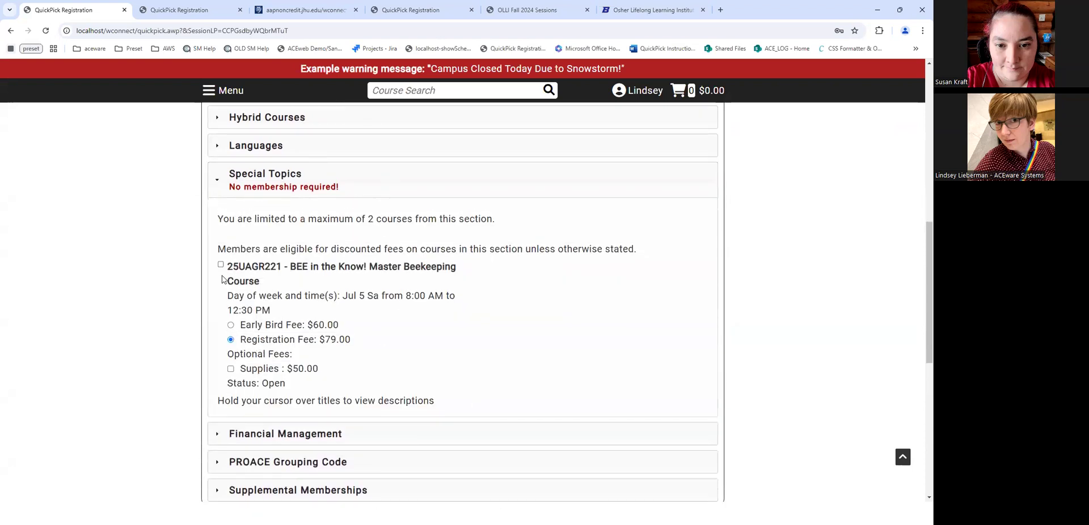
{"action": "left_click", "coordinate": [221, 265]}
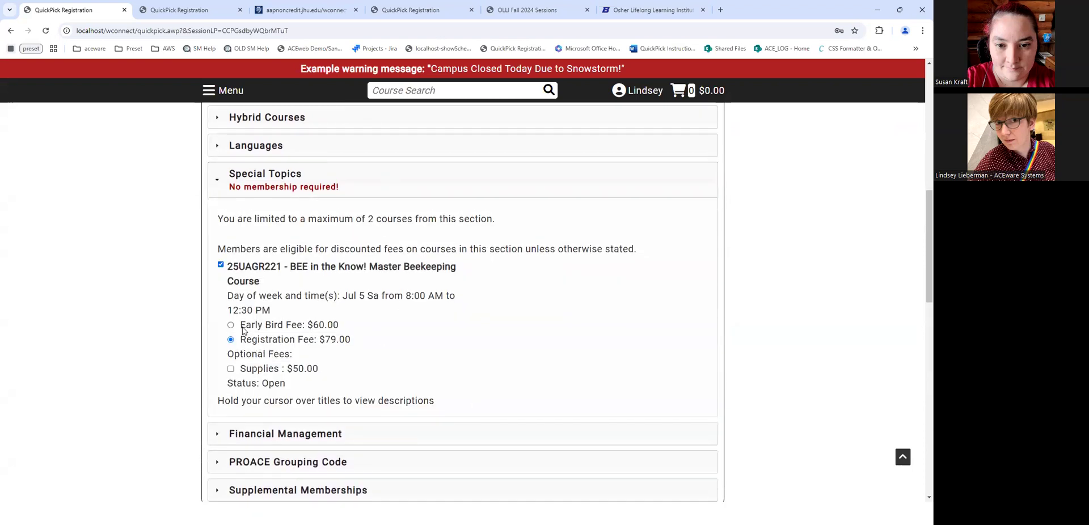
{"action": "left_click", "coordinate": [221, 265]}
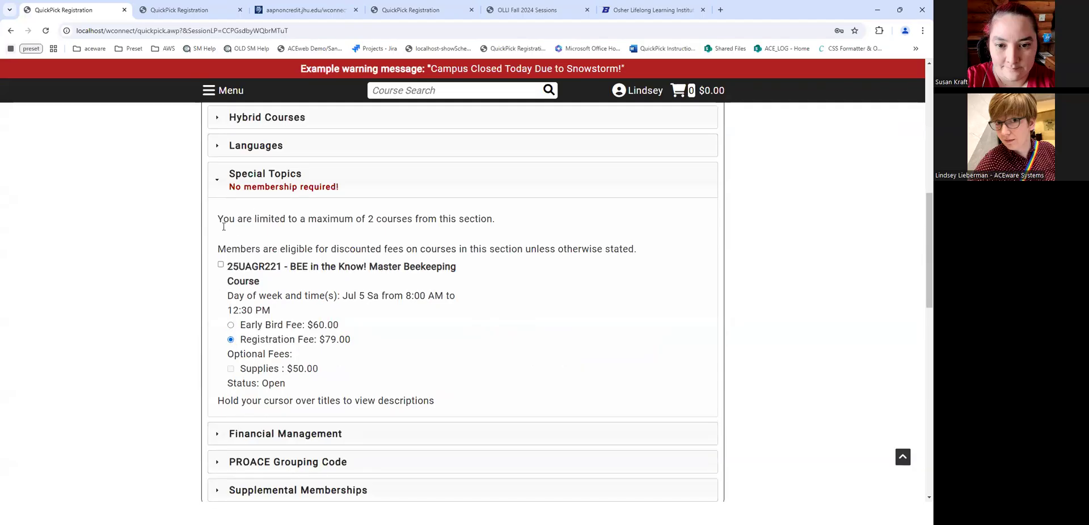
{"action": "left_click", "coordinate": [223, 191]}
{"action": "scroll", "coordinate": [254, 216], "scroll_direction": "up", "scroll_amount": 4}
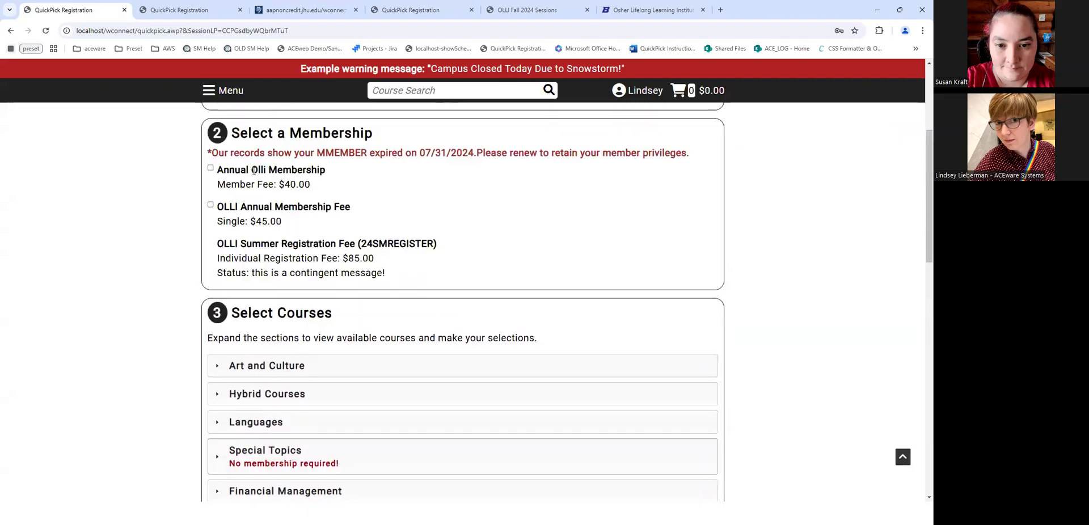
{"action": "scroll", "coordinate": [254, 170], "scroll_direction": "up", "scroll_amount": 2}
{"action": "scroll", "coordinate": [322, 382], "scroll_direction": "down", "scroll_amount": 6}
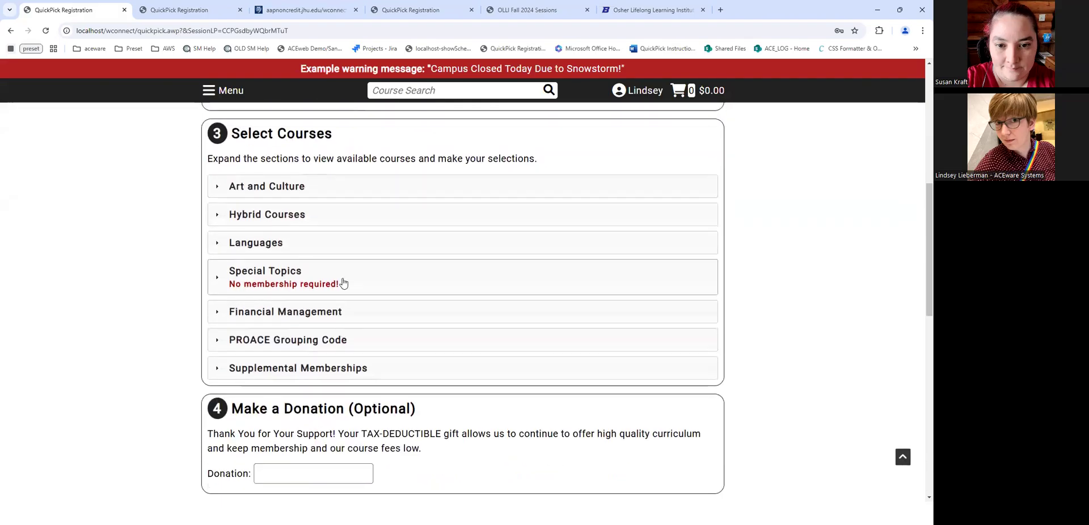
{"action": "left_click", "coordinate": [342, 288]}
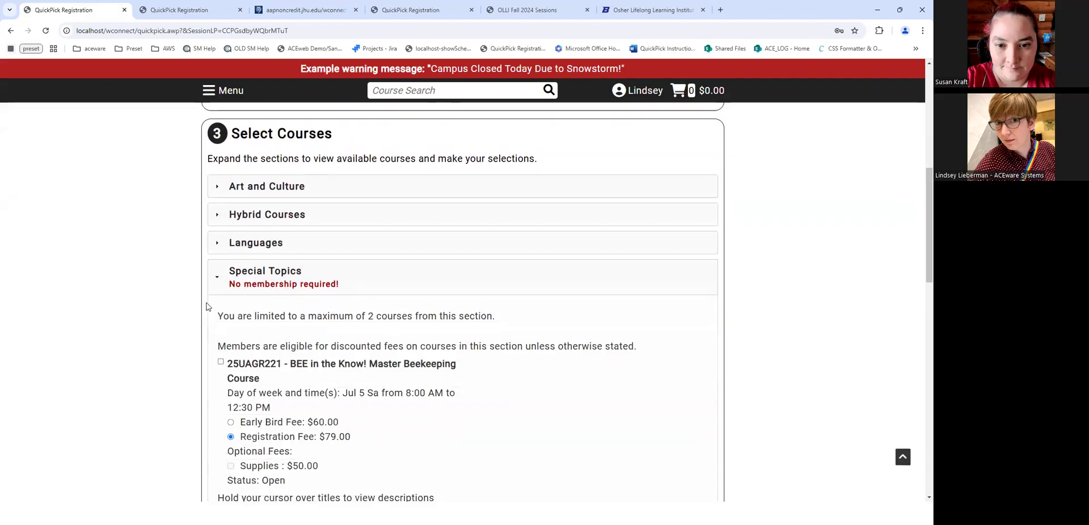
{"action": "left_click", "coordinate": [217, 277]}
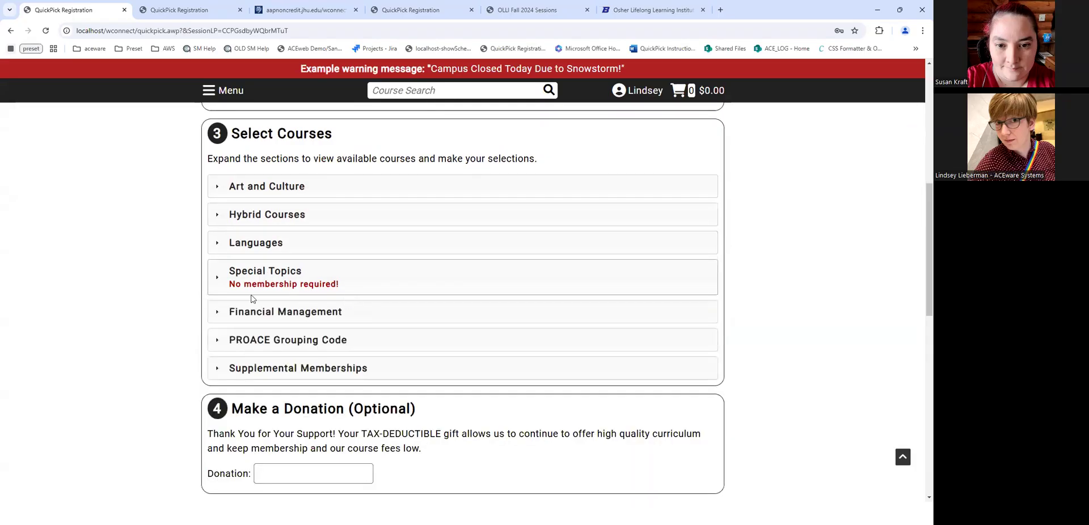
{"action": "scroll", "coordinate": [227, 292], "scroll_direction": "up", "scroll_amount": 5}
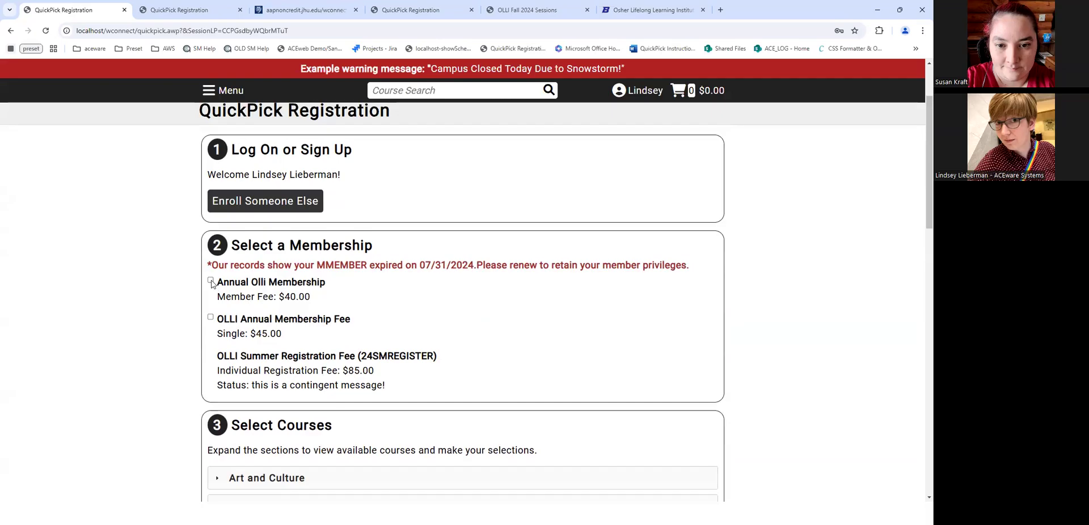
- Check Annual Olli Membership and enter promotional code HOLIDAYS in uppercase
{"action": "left_click", "coordinate": [211, 281]}
{"action": "left_click", "coordinate": [335, 321]}
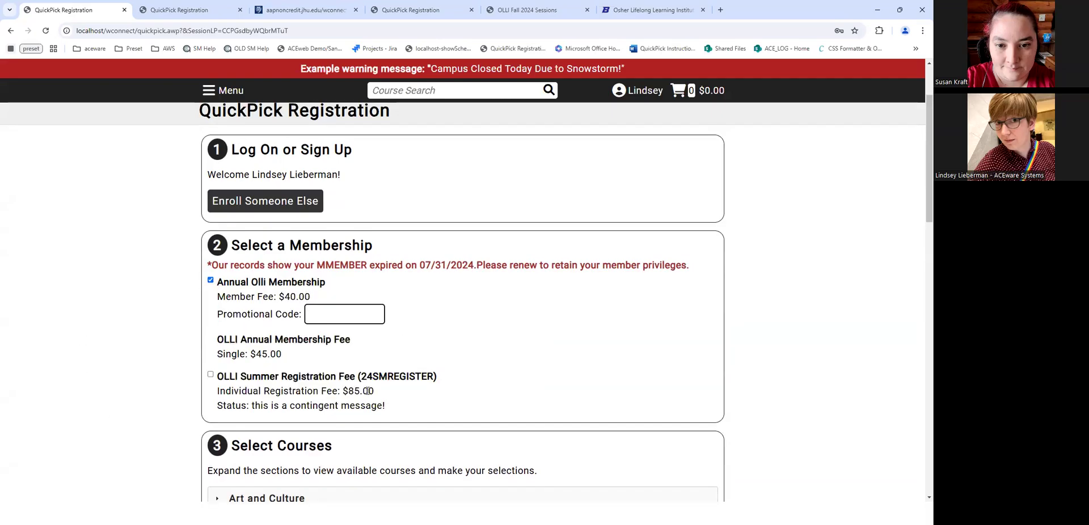
{"action": "type", "text": "holidays"}
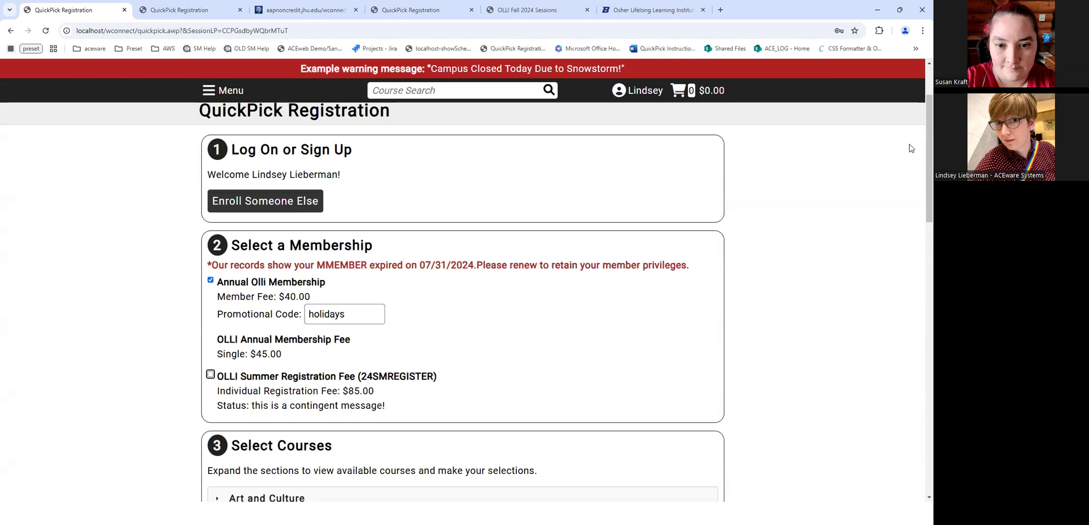
{"action": "scroll", "coordinate": [919, 131], "scroll_direction": "down", "scroll_amount": 8}
{"action": "scroll", "coordinate": [920, 323], "scroll_direction": "down", "scroll_amount": 4}
{"action": "scroll", "coordinate": [511, 227], "scroll_direction": "up", "scroll_amount": 10}
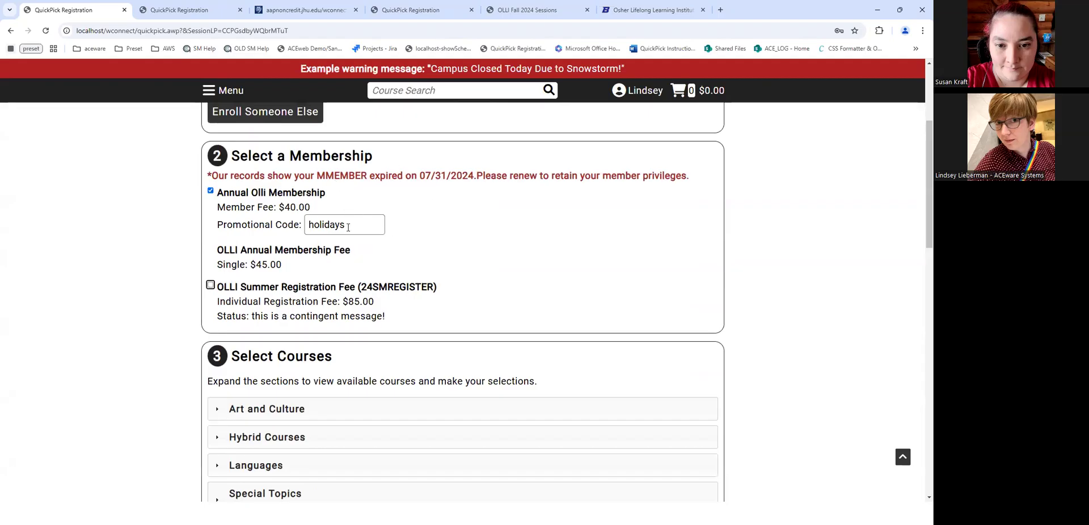
{"action": "left_click_drag", "start_coordinate": [365, 228], "coordinate": [273, 237]}
{"action": "type", "text": "HOLIDAYS"}
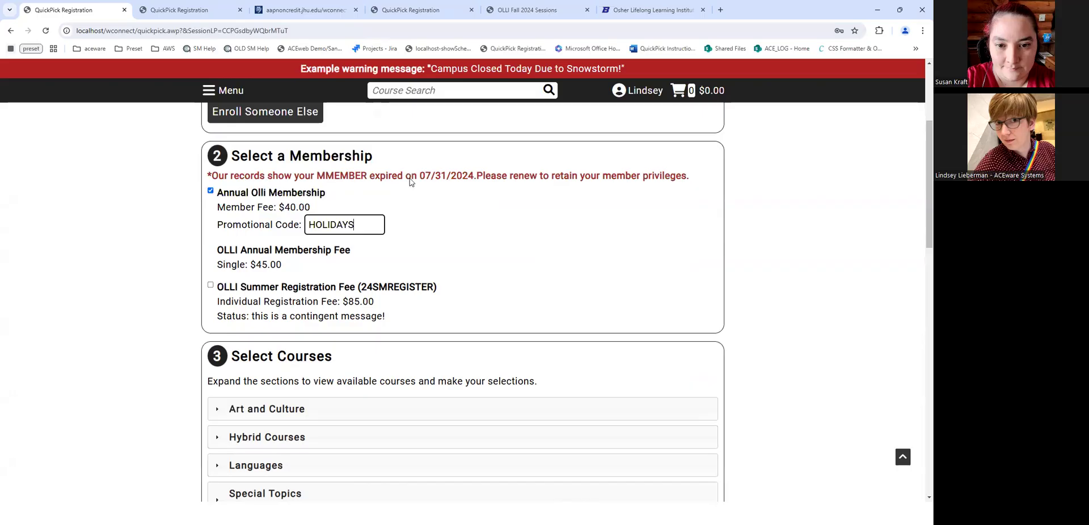
- Compare the 25_OLLI course in Student Manager with its membership code line in QuickPickBoxes.txt
{"action": "key", "text": "alt+Tab"}
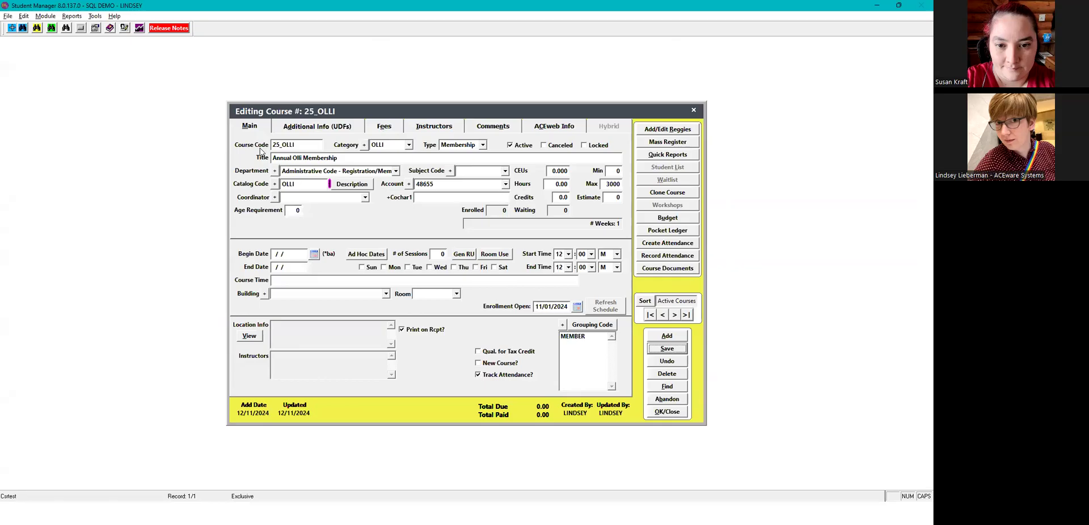
{"action": "key", "text": "alt+Tab"}
{"action": "left_click_drag", "start_coordinate": [147, 200], "coordinate": [238, 198]}
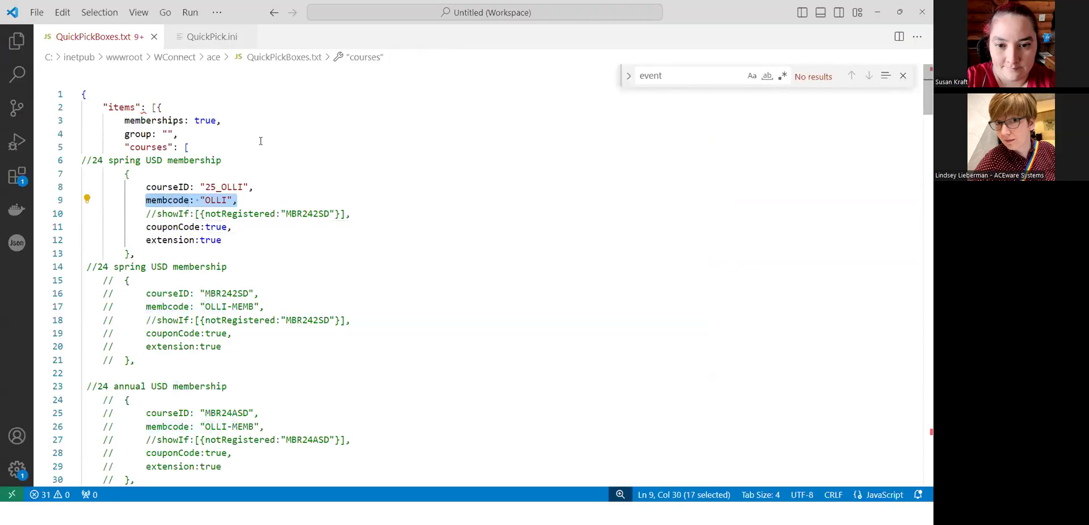
- Inspect the ART group's title and OLLI membflag lines, then expand Art and Culture in QuickPick
{"action": "scroll", "coordinate": [920, 124], "scroll_direction": "down", "scroll_amount": 5}
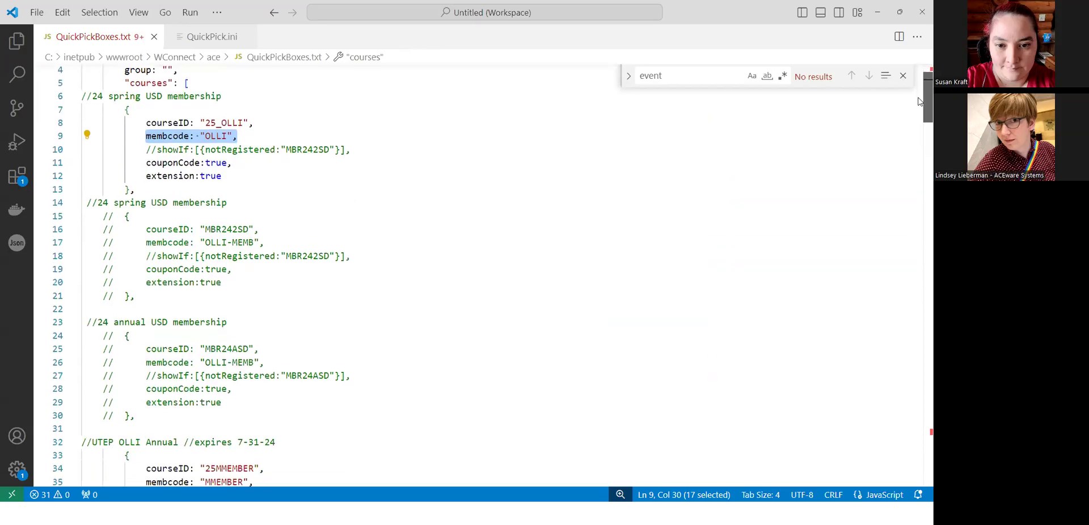
{"action": "scroll", "coordinate": [920, 124], "scroll_direction": "down", "scroll_amount": 2}
{"action": "left_click_drag", "start_coordinate": [920, 129], "coordinate": [920, 175]}
{"action": "scroll", "coordinate": [920, 174], "scroll_direction": "down", "scroll_amount": 2}
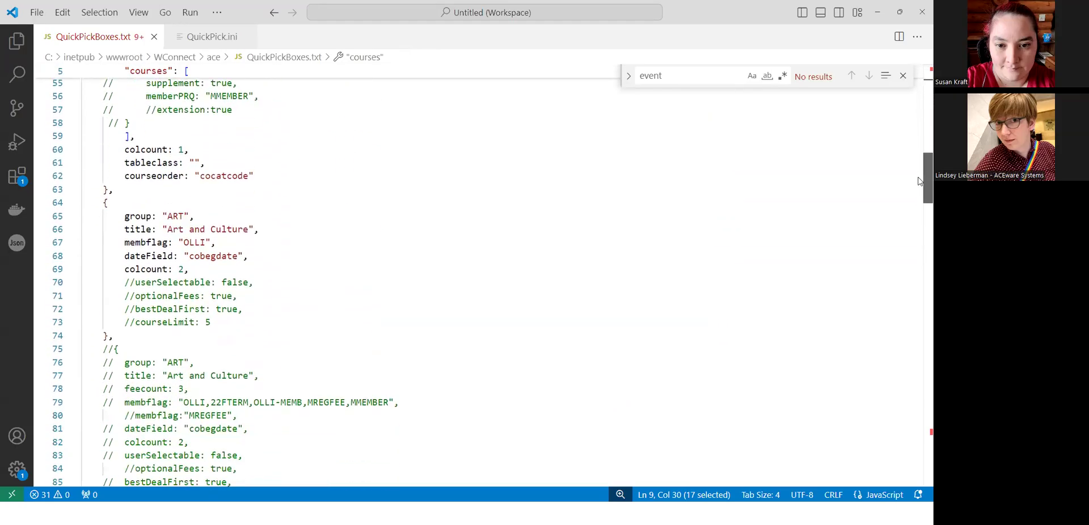
{"action": "left_click_drag", "start_coordinate": [98, 176], "coordinate": [260, 202]}
{"action": "left_click_drag", "start_coordinate": [126, 216], "coordinate": [224, 217]}
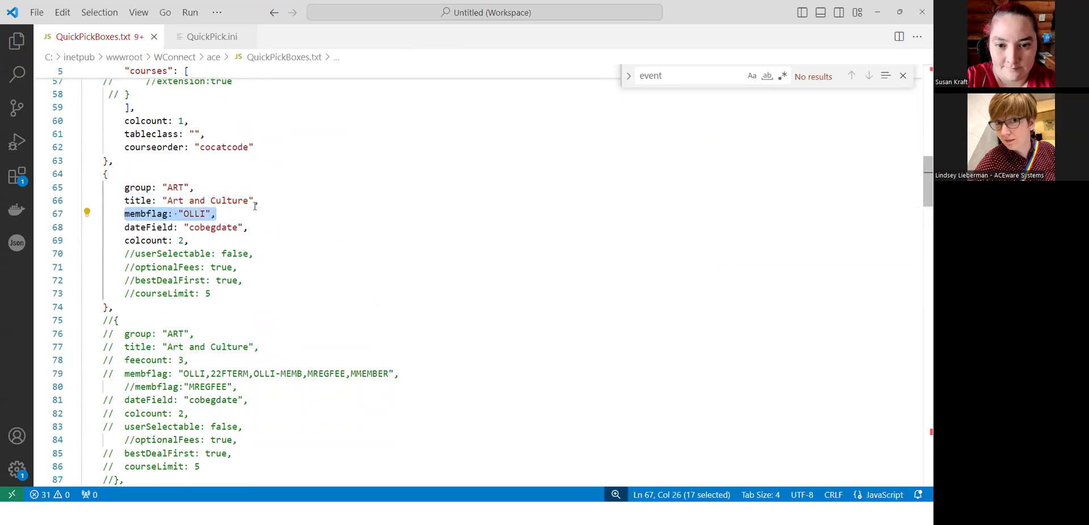
{"action": "left_click_drag", "start_coordinate": [125, 200], "coordinate": [236, 212]}
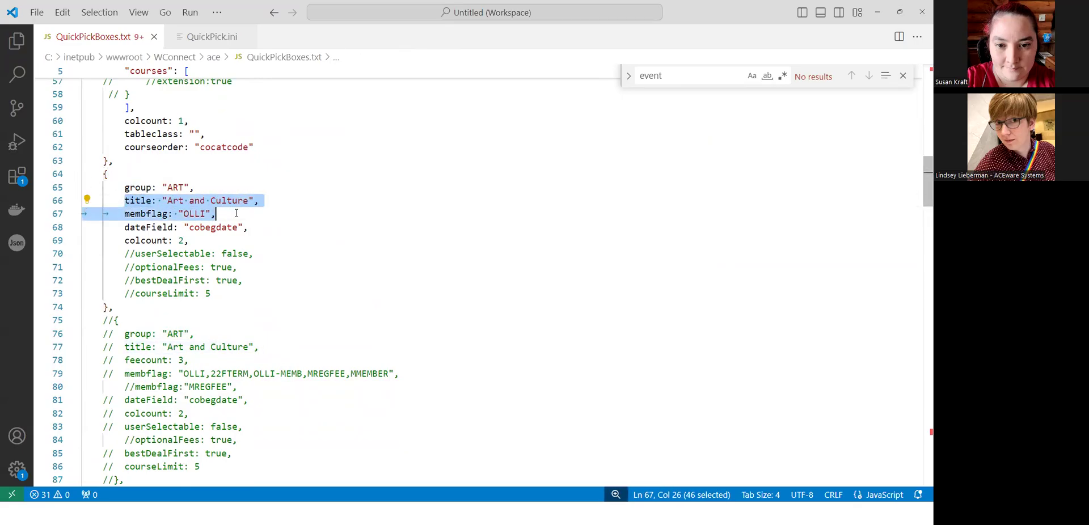
{"action": "left_click", "coordinate": [189, 201]}
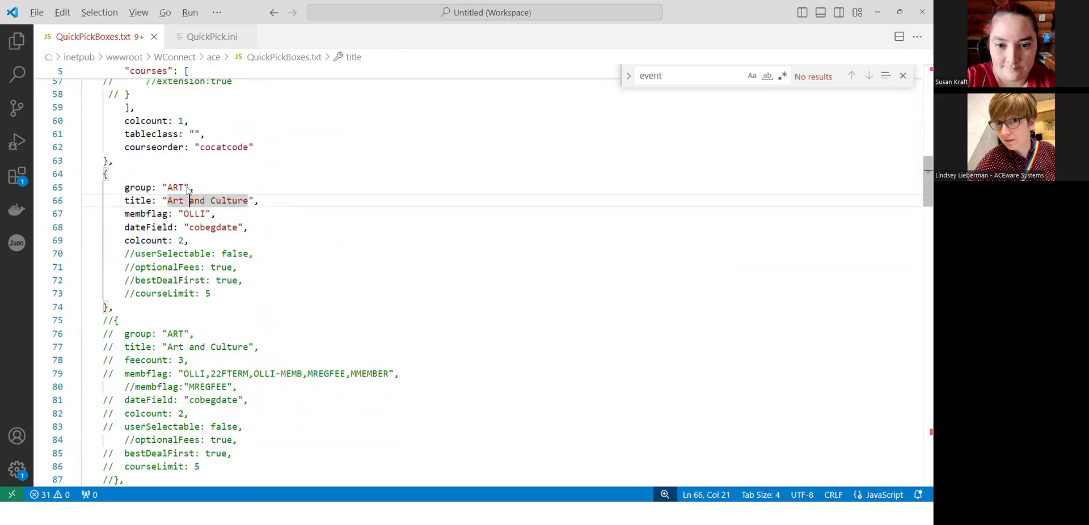
{"action": "key", "text": "alt+Tab"}
{"action": "left_click", "coordinate": [222, 312]}
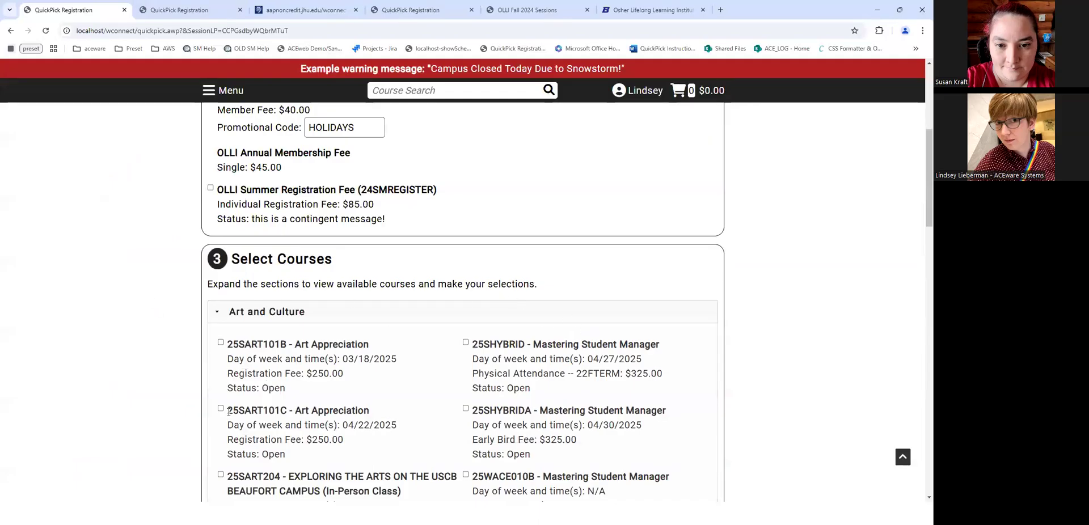
- Tick 25SART101B Art Appreciation ($250.00) and 25SART200 Salvador Dalí in the Art and Culture list
{"action": "scroll", "coordinate": [228, 326], "scroll_direction": "down", "scroll_amount": 3}
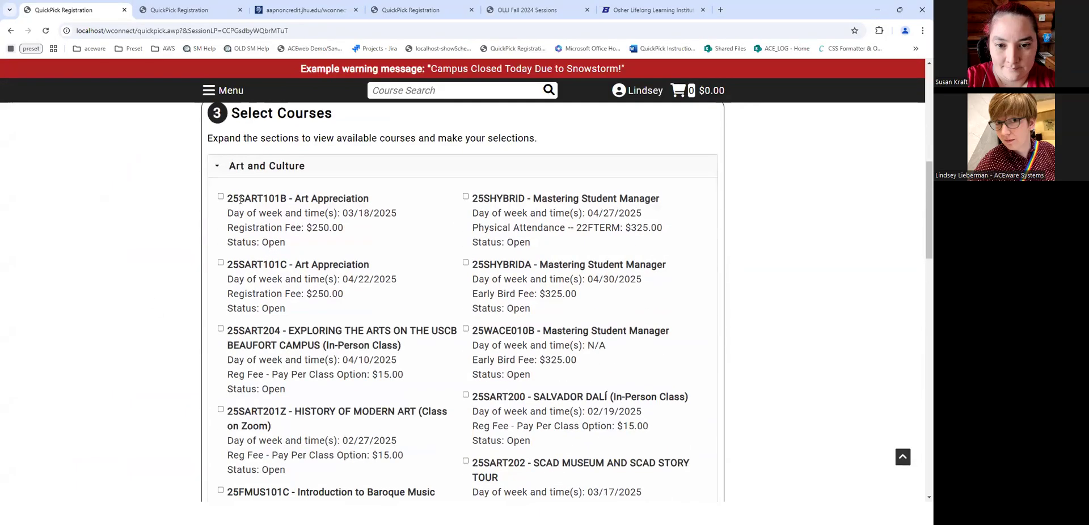
{"action": "left_click", "coordinate": [221, 196]}
{"action": "left_click_drag", "start_coordinate": [229, 223], "coordinate": [353, 230]}
{"action": "left_click", "coordinate": [331, 242]}
{"action": "scroll", "coordinate": [384, 415], "scroll_direction": "down", "scroll_amount": 1}
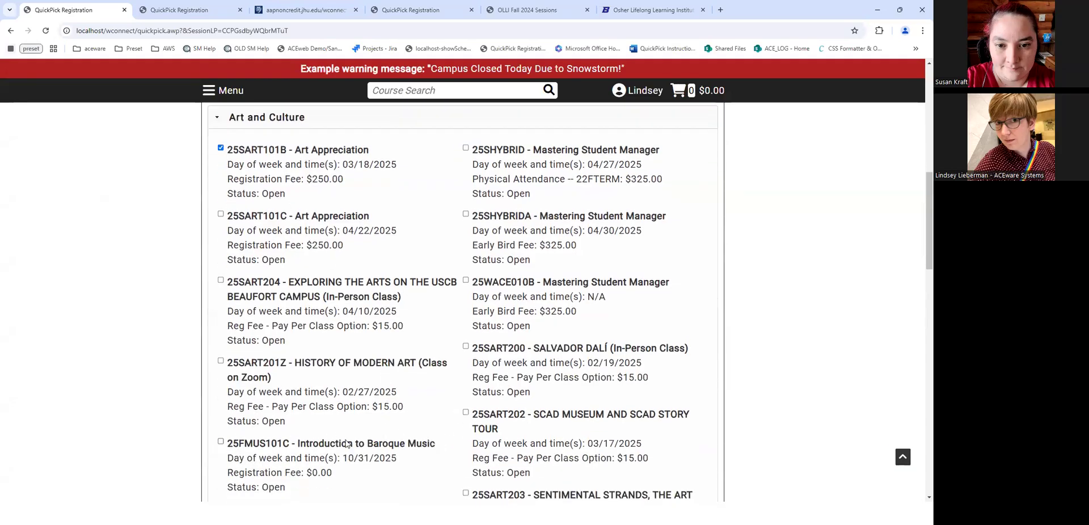
{"action": "scroll", "coordinate": [427, 257], "scroll_direction": "down", "scroll_amount": 2}
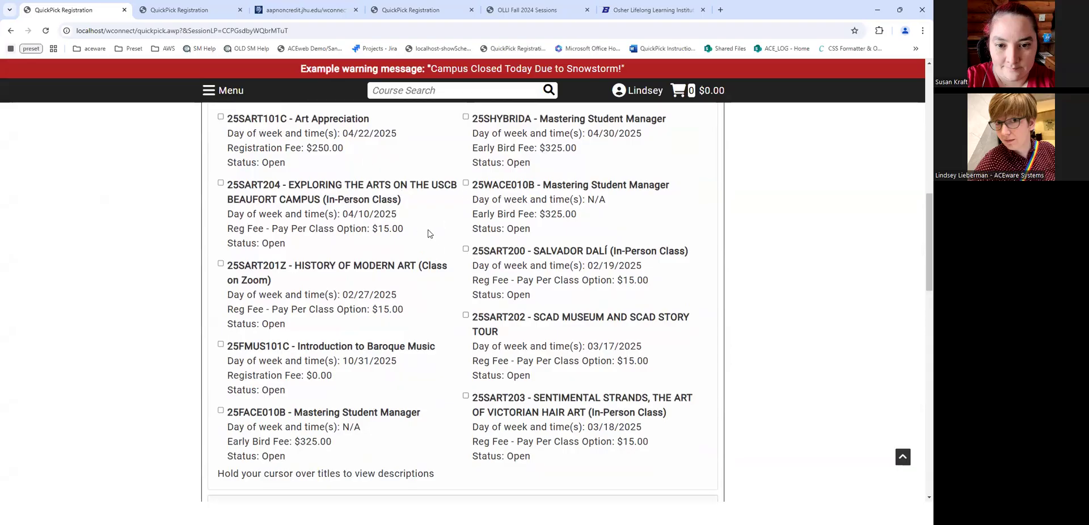
{"action": "left_click", "coordinate": [466, 249]}
{"action": "left_click_drag", "start_coordinate": [929, 230], "coordinate": [920, 161]}
{"action": "left_click_drag", "start_coordinate": [920, 129], "coordinate": [920, 305]}
{"action": "scroll", "coordinate": [326, 275], "scroll_direction": "down", "scroll_amount": 3}
- Enter a $55 donation and attempt to proceed to checkout
{"action": "left_click", "coordinate": [326, 277]}
{"action": "type", "text": "55"}
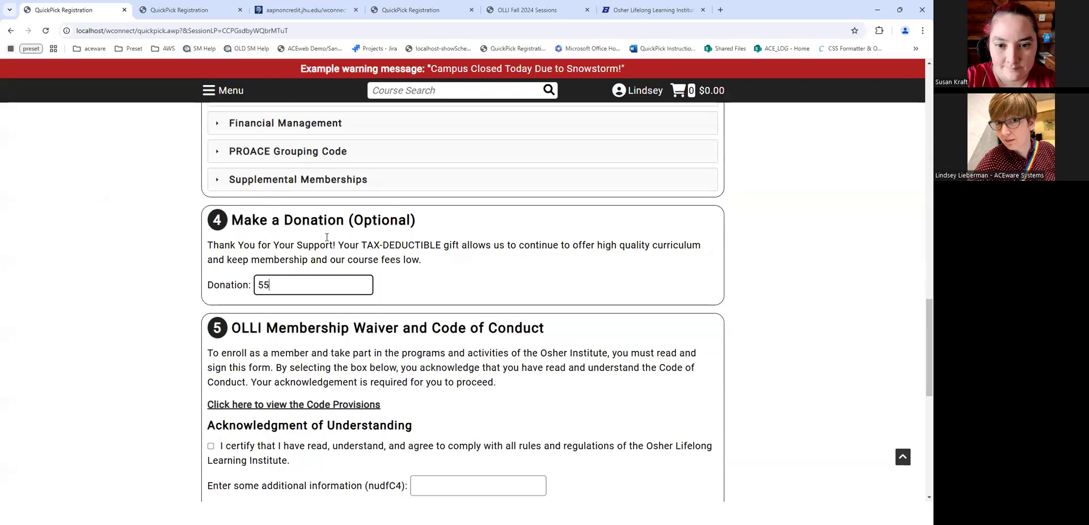
{"action": "scroll", "coordinate": [316, 222], "scroll_direction": "down", "scroll_amount": 3}
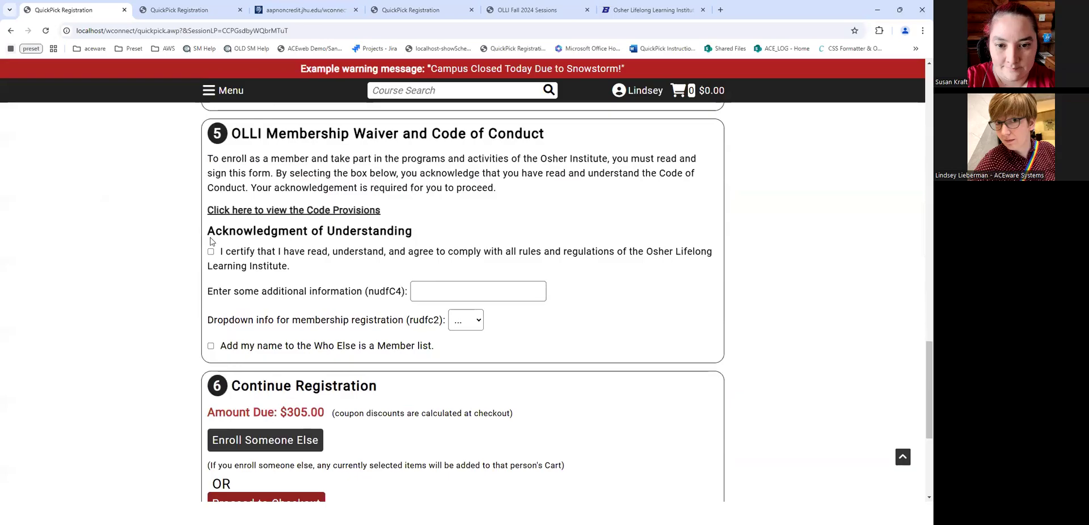
{"action": "scroll", "coordinate": [254, 443], "scroll_direction": "down", "scroll_amount": 1}
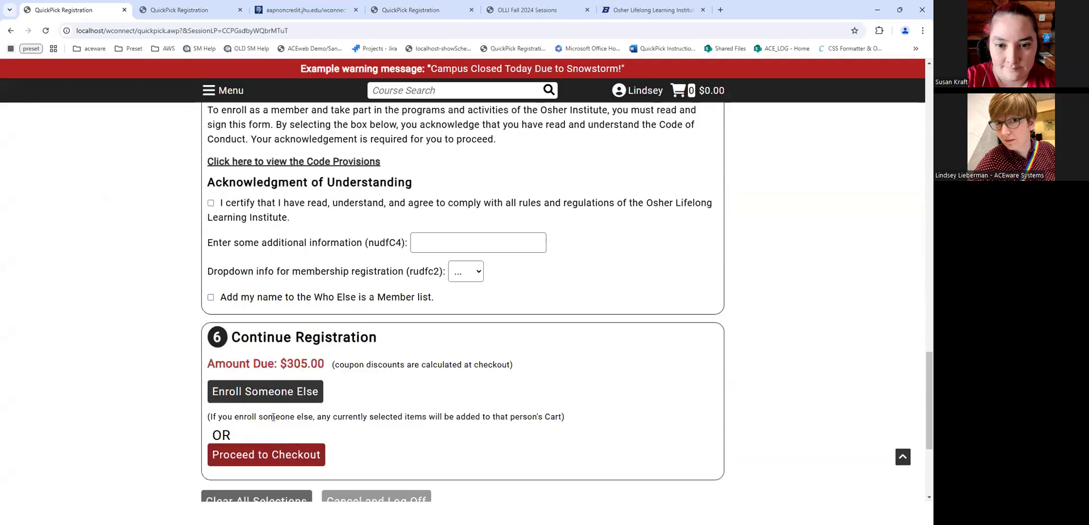
{"action": "left_click", "coordinate": [280, 455]}
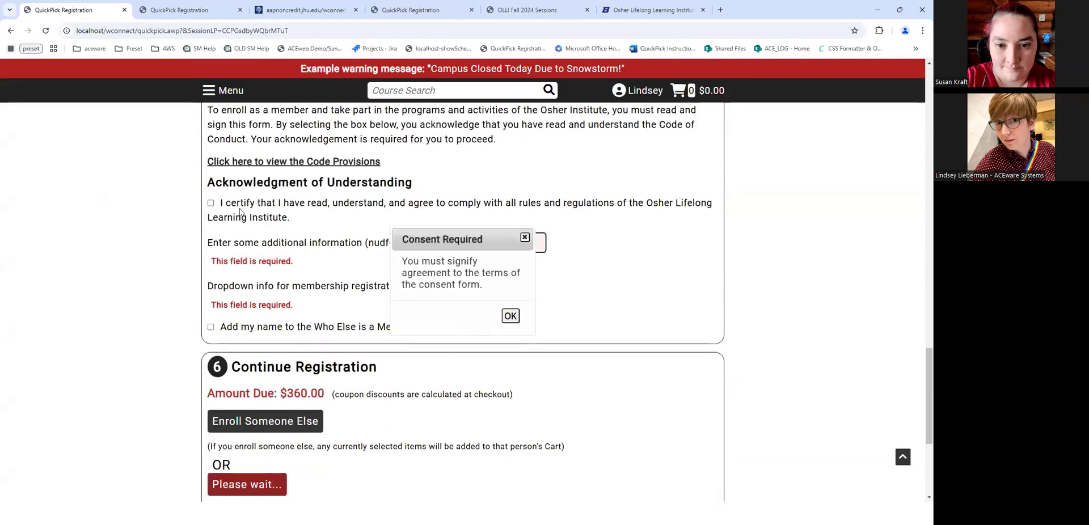
- Dismiss the Consent Required warning and certify agreement to the Osher Institute rules
{"action": "scroll", "coordinate": [362, 243], "scroll_direction": "up", "scroll_amount": 1}
{"action": "scroll", "coordinate": [361, 243], "scroll_direction": "down", "scroll_amount": 2}
{"action": "left_click_drag", "start_coordinate": [456, 195], "coordinate": [668, 129]}
{"action": "scroll", "coordinate": [525, 246], "scroll_direction": "up", "scroll_amount": 8}
{"action": "scroll", "coordinate": [526, 282], "scroll_direction": "down", "scroll_amount": 5}
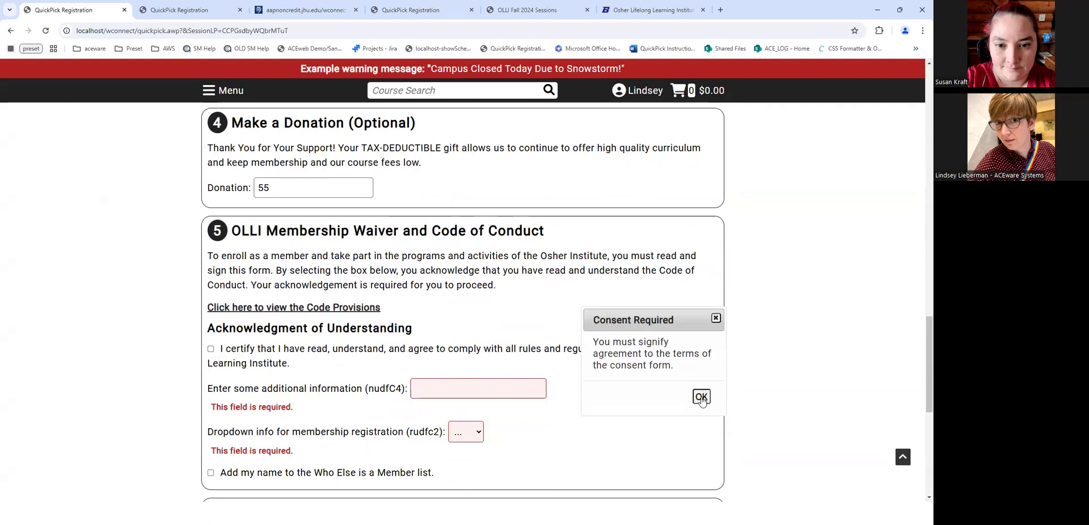
{"action": "left_click", "coordinate": [702, 397]}
{"action": "scroll", "coordinate": [318, 340], "scroll_direction": "up", "scroll_amount": 5}
{"action": "left_click", "coordinate": [210, 241]}
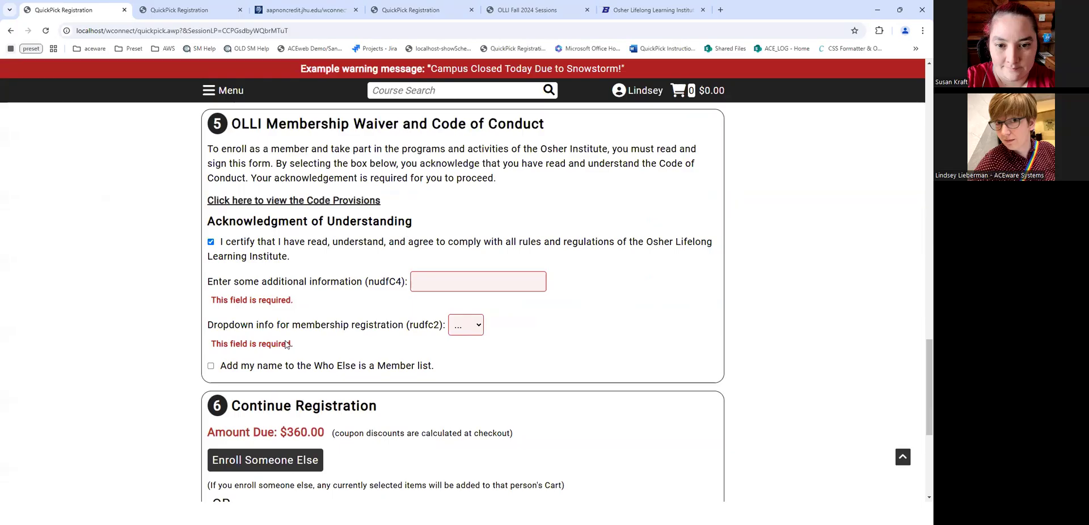
- Fill the nudfC4 additional information field with GVFDFSDGDFGBXCV
{"action": "left_click", "coordinate": [459, 277]}
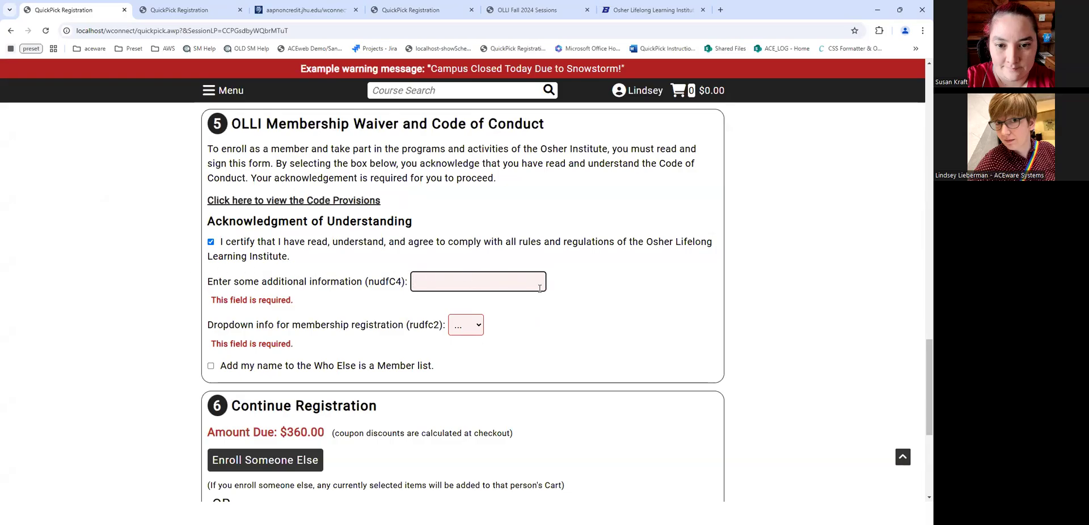
{"action": "left_click_drag", "start_coordinate": [310, 325], "coordinate": [510, 319]}
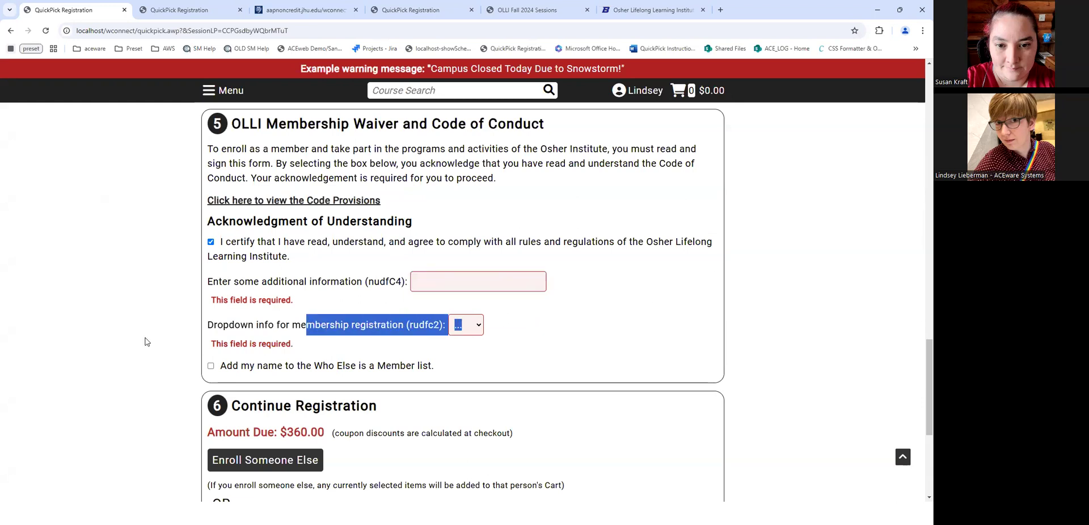
{"action": "left_click_drag", "start_coordinate": [215, 325], "coordinate": [596, 325]}
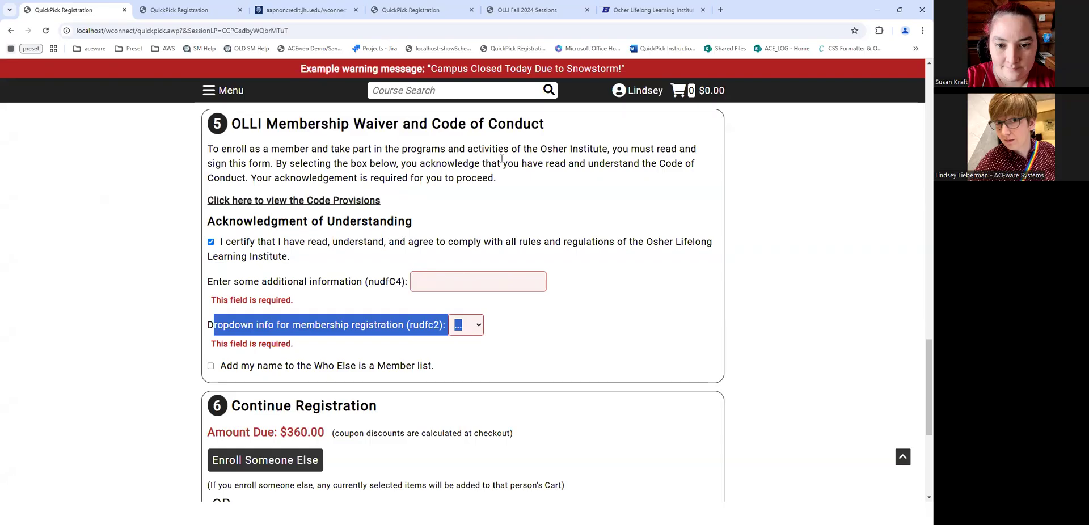
{"action": "left_click", "coordinate": [190, 288]}
{"action": "left_click", "coordinate": [487, 285]}
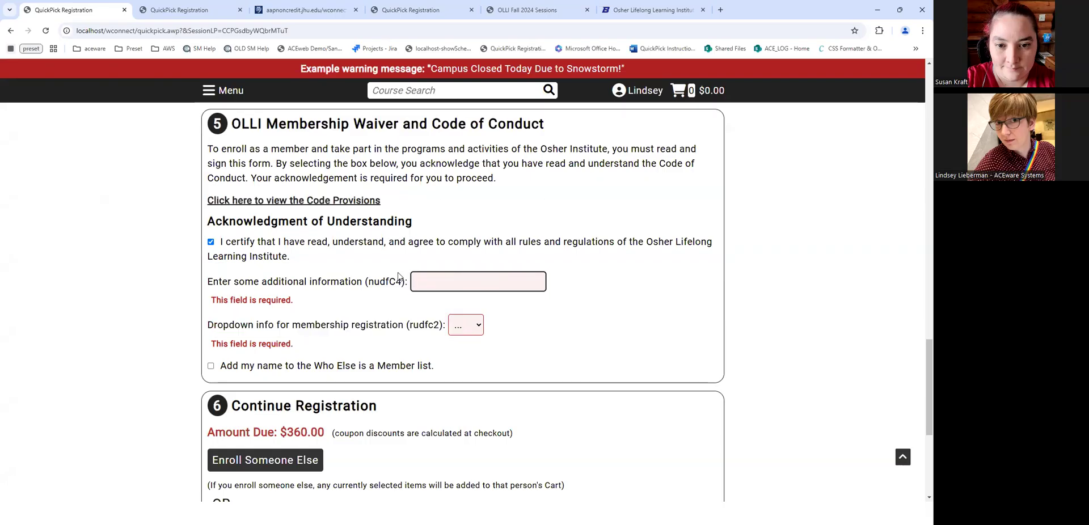
{"action": "type", "text": "GVFDFSDGDFGBXCV"}
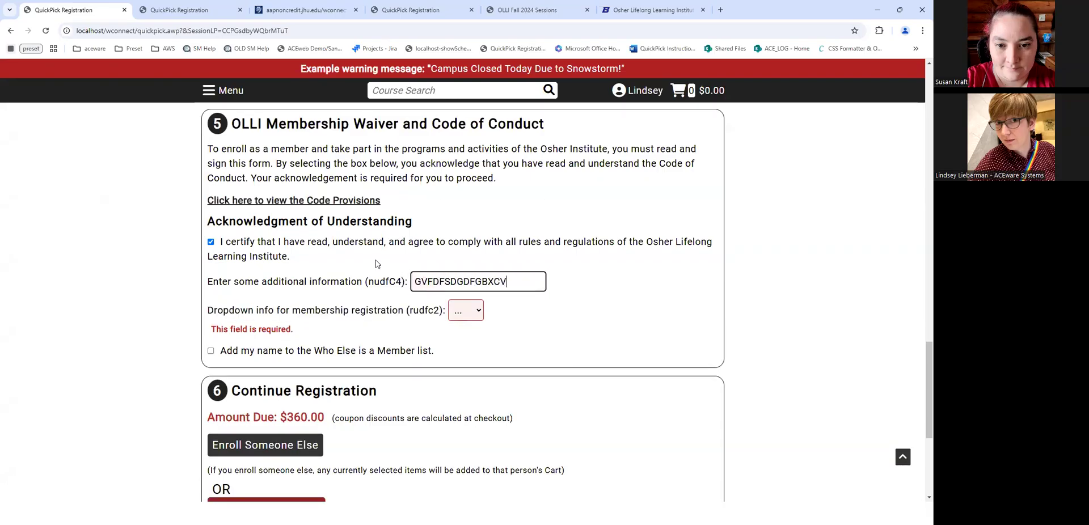
- Set rudfc2 membership registration info to Yes and join the Who Else is a Member list
{"action": "left_click", "coordinate": [299, 319]}
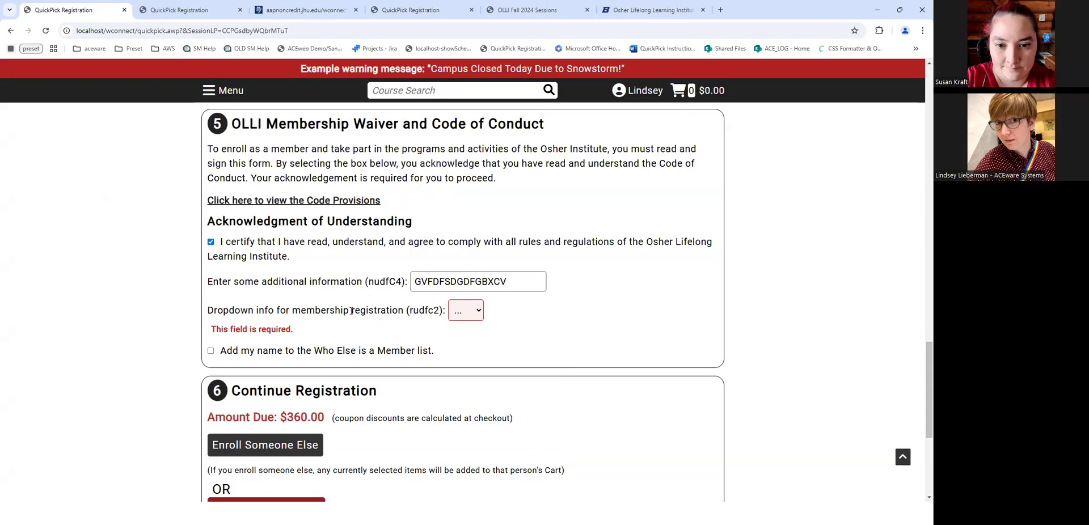
{"action": "left_click", "coordinate": [472, 314]}
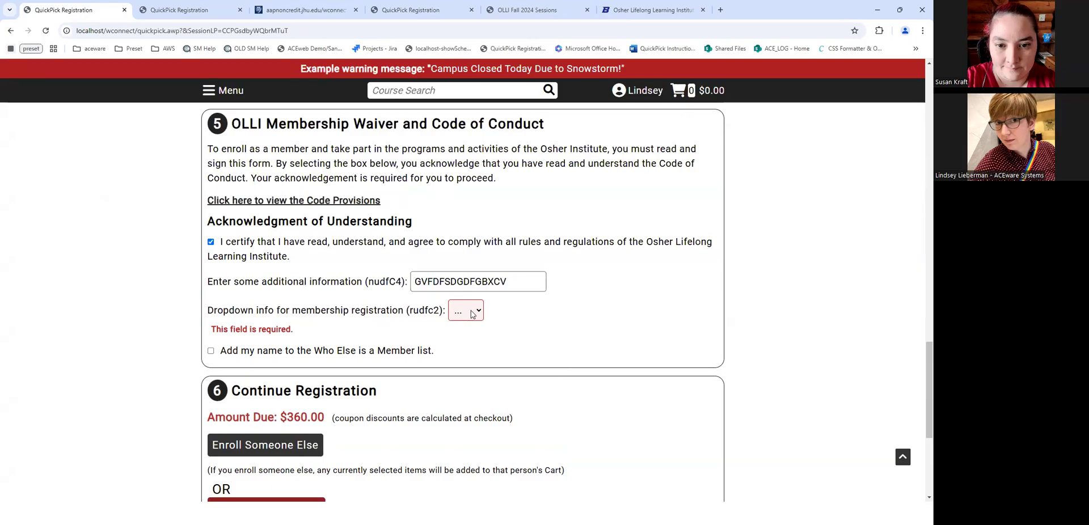
{"action": "left_click", "coordinate": [462, 337]}
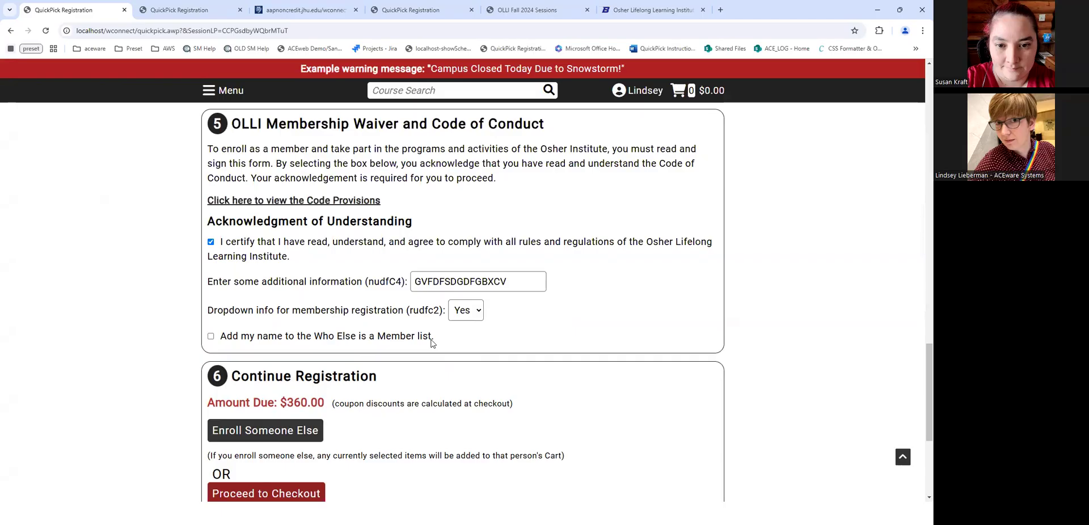
{"action": "left_click_drag", "start_coordinate": [436, 342], "coordinate": [197, 342]}
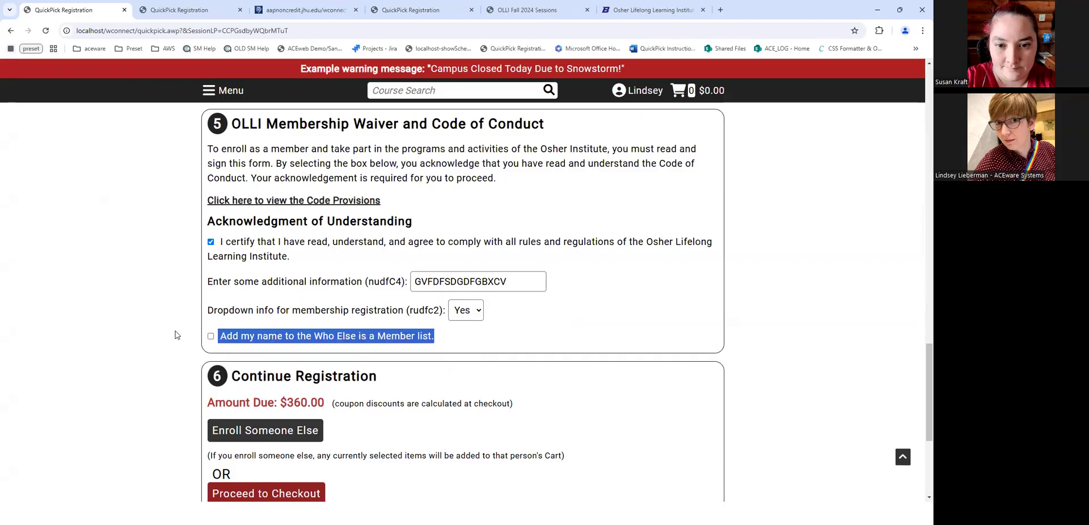
{"action": "left_click", "coordinate": [429, 337]}
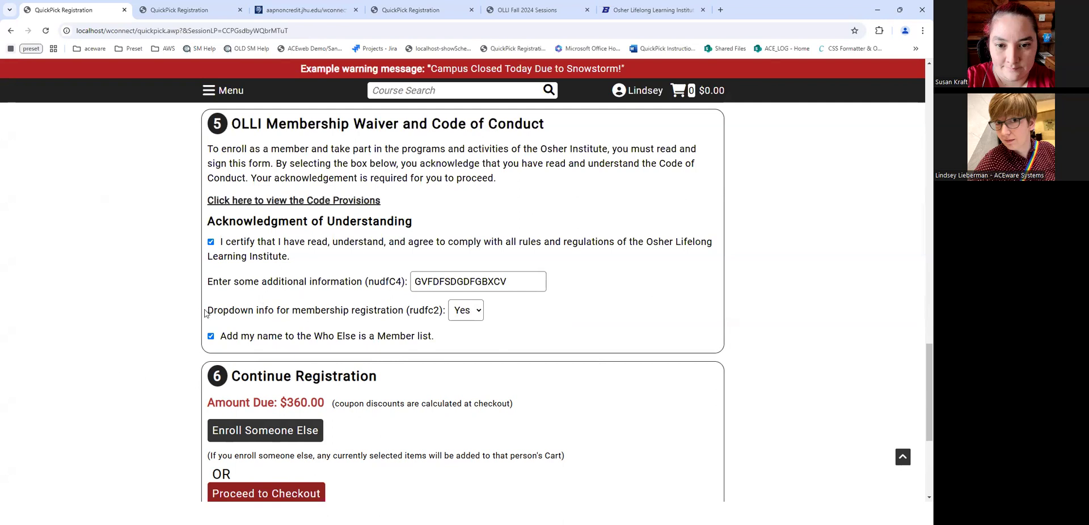
{"action": "left_click_drag", "start_coordinate": [921, 408], "coordinate": [920, 154]}
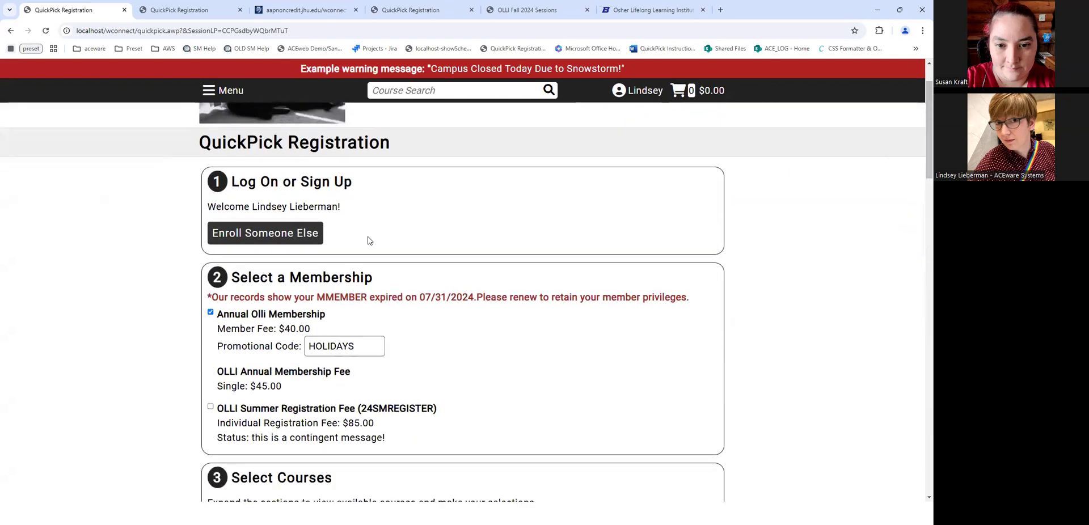
- Reselect the Annual Olli Membership and the 25SART101B Art Appreciation course
{"action": "left_click", "coordinate": [210, 312]}
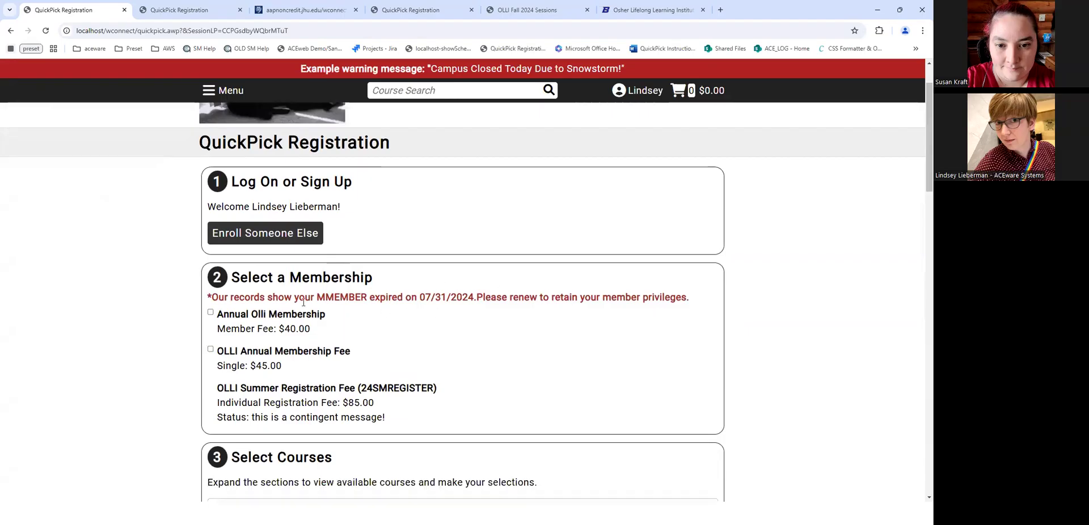
{"action": "left_click", "coordinate": [243, 313]}
{"action": "left_click_drag", "start_coordinate": [920, 125], "coordinate": [920, 205]}
{"action": "left_click", "coordinate": [288, 199]}
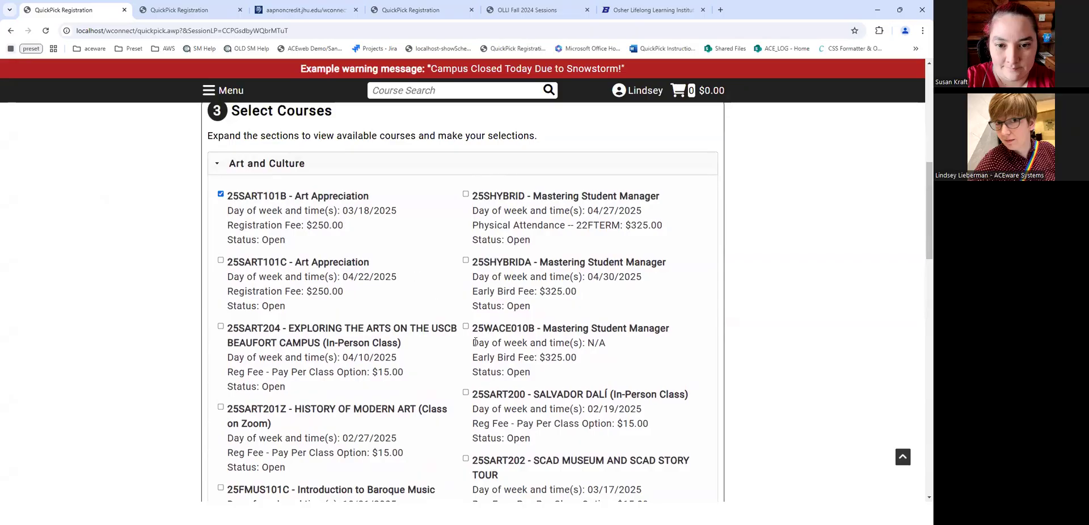
- Add 25SART202 to the selections and proceed to checkout with $360.00 due
{"action": "scroll", "coordinate": [493, 417], "scroll_direction": "down", "scroll_amount": 1}
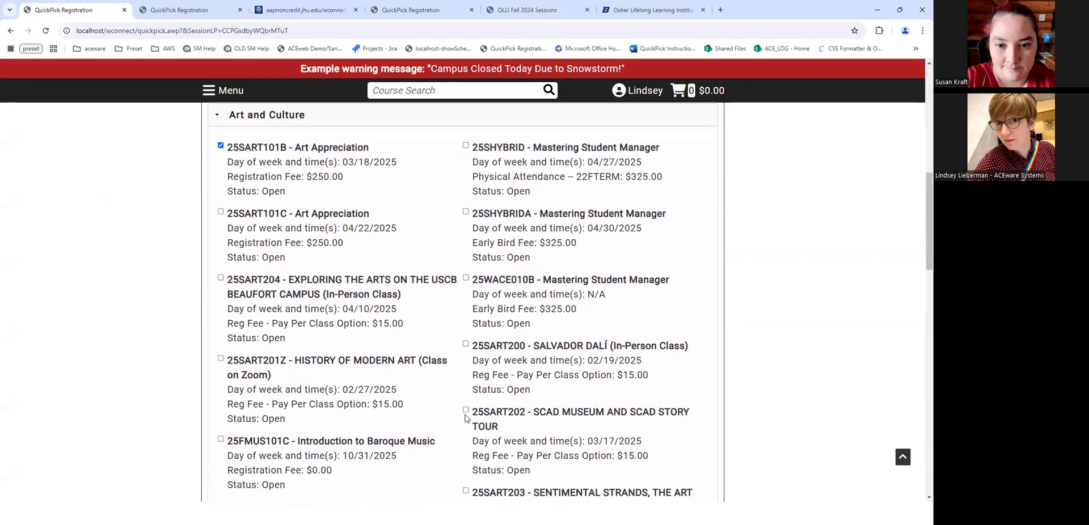
{"action": "scroll", "coordinate": [634, 361], "scroll_direction": "down", "scroll_amount": 3}
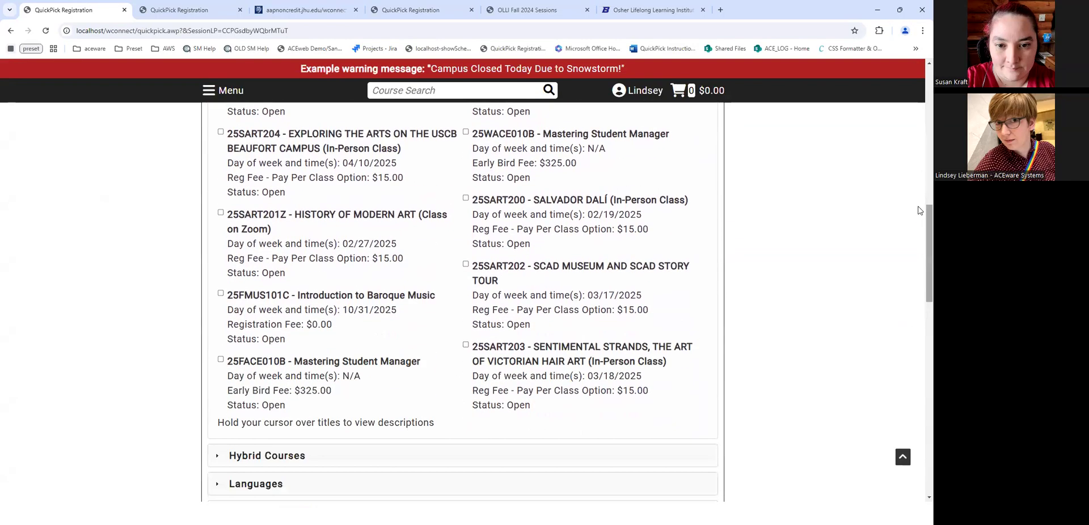
{"action": "left_click_drag", "start_coordinate": [921, 227], "coordinate": [908, 182]}
{"action": "scroll", "coordinate": [909, 182], "scroll_direction": "up", "scroll_amount": 3}
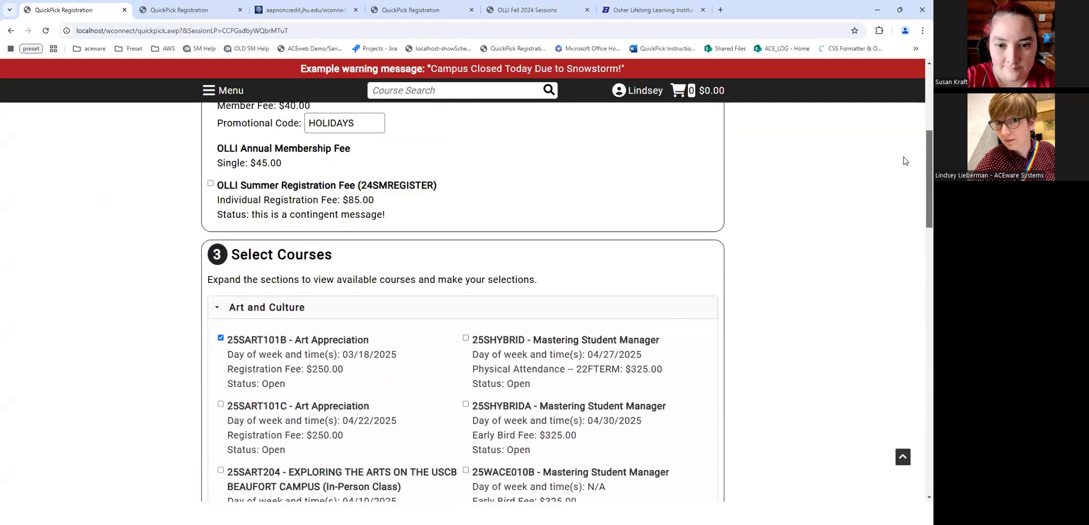
{"action": "scroll", "coordinate": [906, 179], "scroll_direction": "down", "scroll_amount": 6}
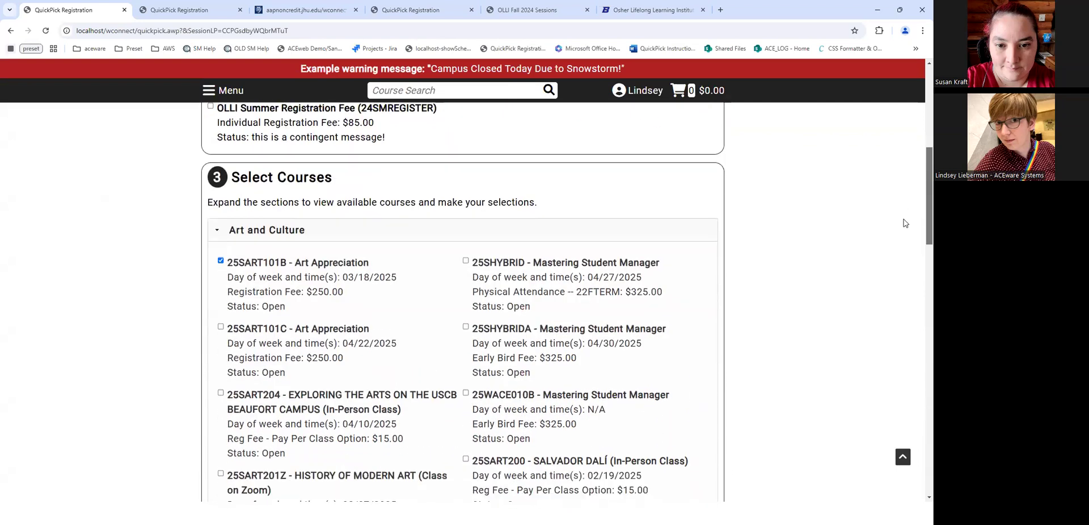
{"action": "left_click", "coordinate": [466, 327]}
{"action": "left_click_drag", "start_coordinate": [919, 232], "coordinate": [918, 369]}
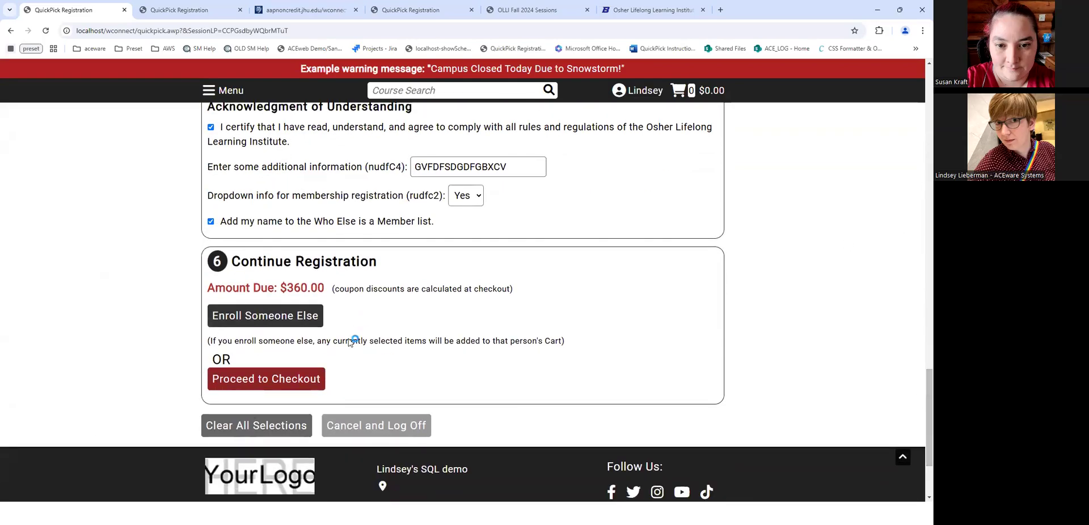
{"action": "left_click", "coordinate": [287, 382]}
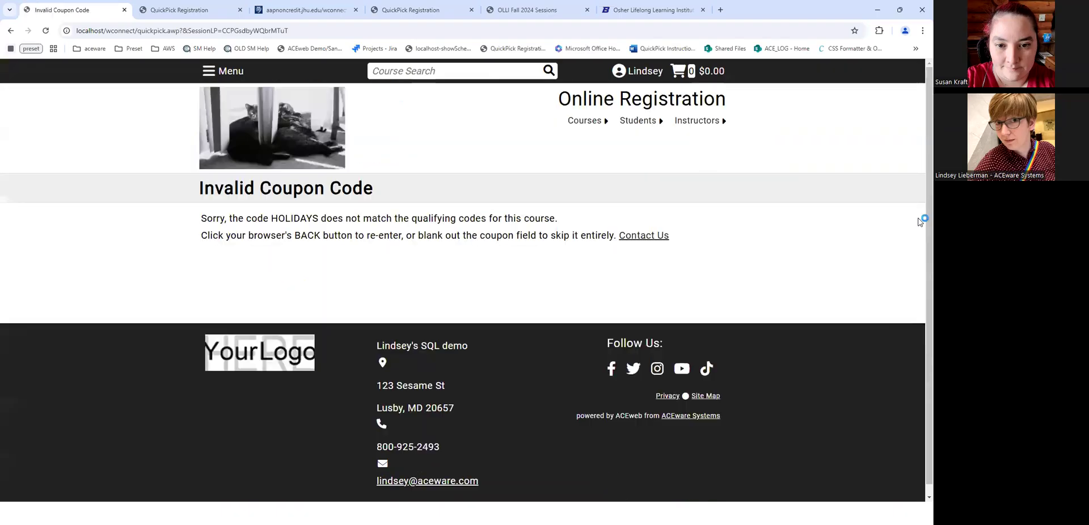
- Highlight the Invalid Coupon Code error for HOLIDAYS, then view 25_OLLI's fees in Student Manager
{"action": "left_click_drag", "start_coordinate": [225, 239], "coordinate": [614, 248]}
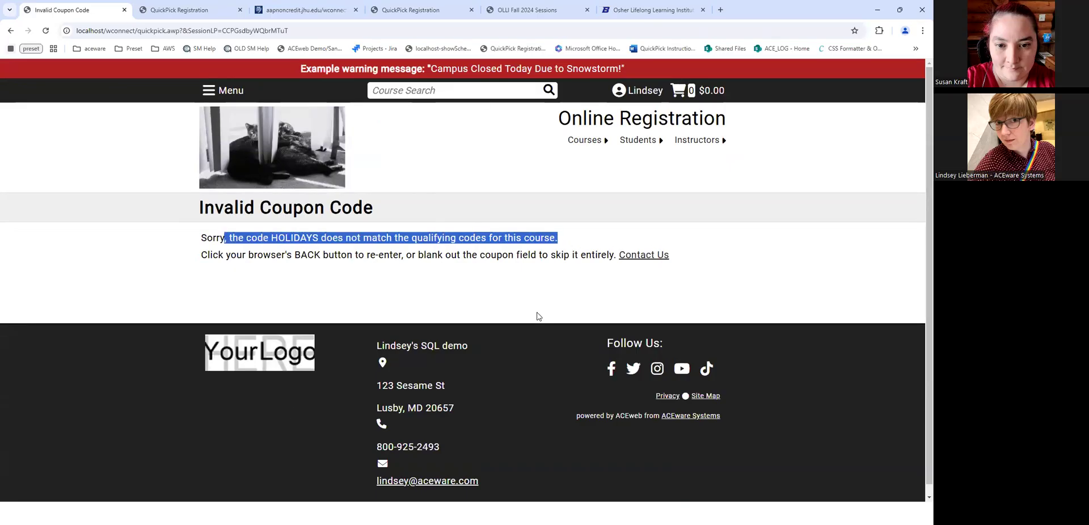
{"action": "key", "text": "alt+Tab"}
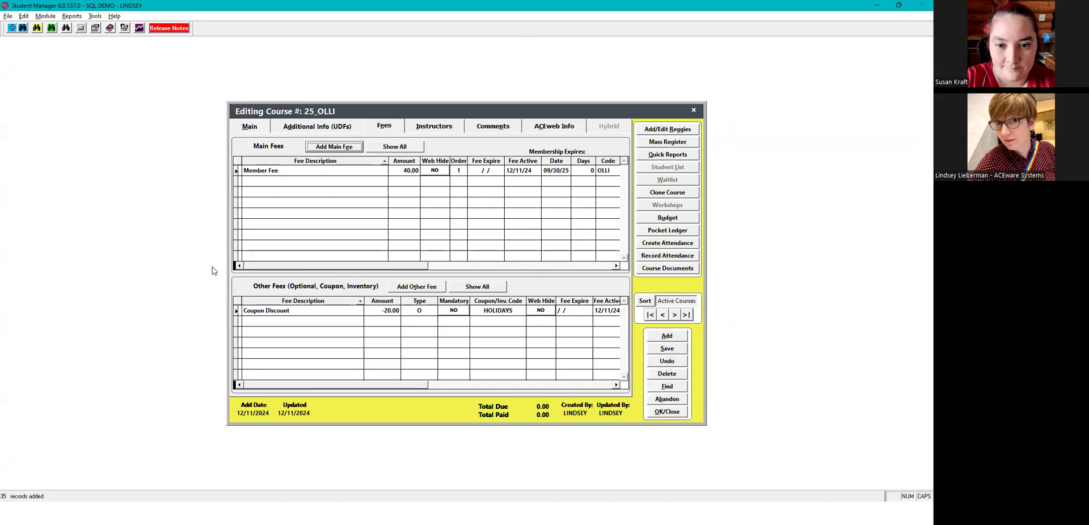
- Switch the HOLIDAYS Coupon Discount fee's type from Other to Coupon and save the 25_OLLI course
{"action": "left_click", "coordinate": [418, 310]}
{"action": "left_click", "coordinate": [431, 311]}
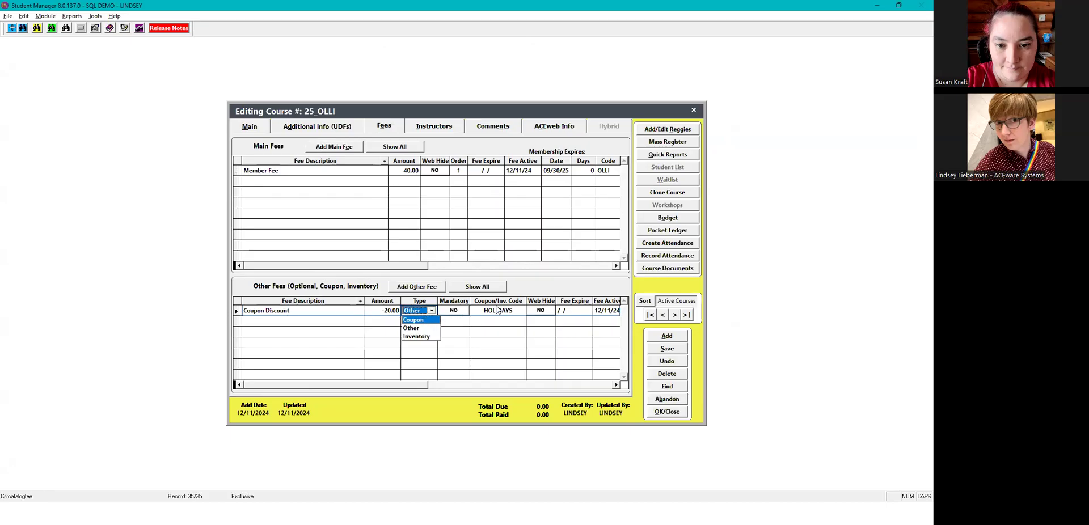
{"action": "left_click", "coordinate": [412, 309]}
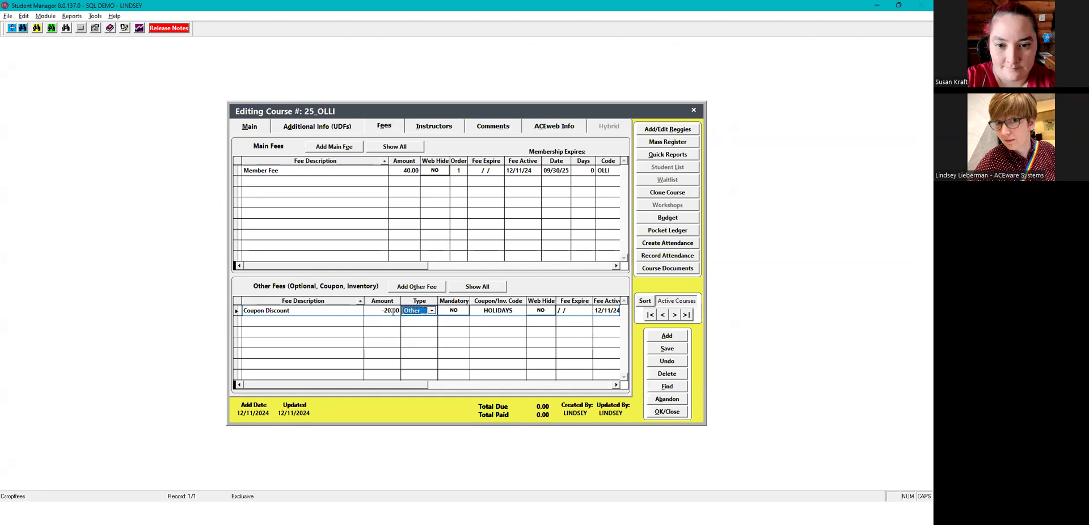
{"action": "left_click", "coordinate": [431, 310]}
{"action": "left_click", "coordinate": [414, 317]}
{"action": "left_click", "coordinate": [667, 349]}
{"action": "left_click", "coordinate": [657, 350]}
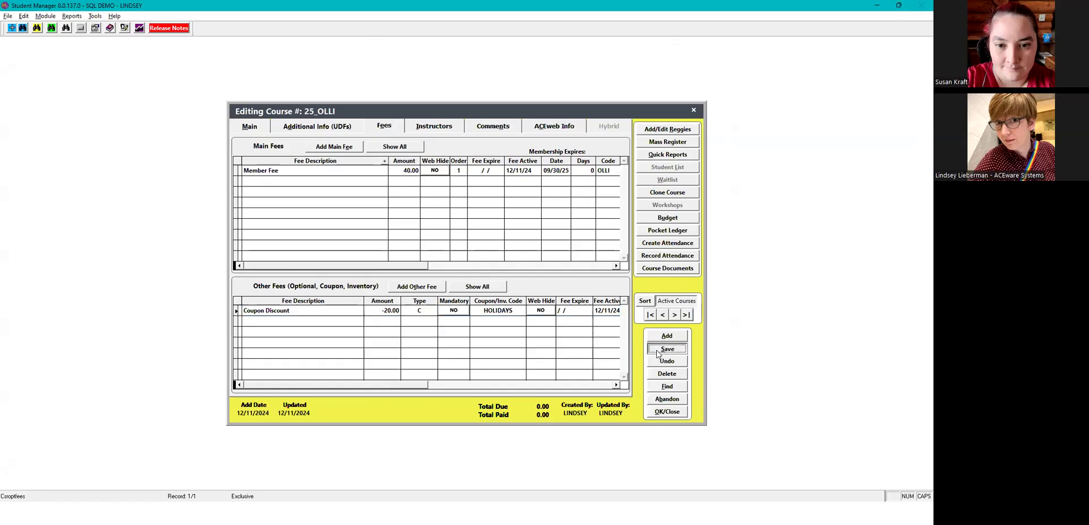
- Back on the QuickPick registration form, clear all selections so the cart returns to $0.00
{"action": "key", "text": "alt+Tab"}
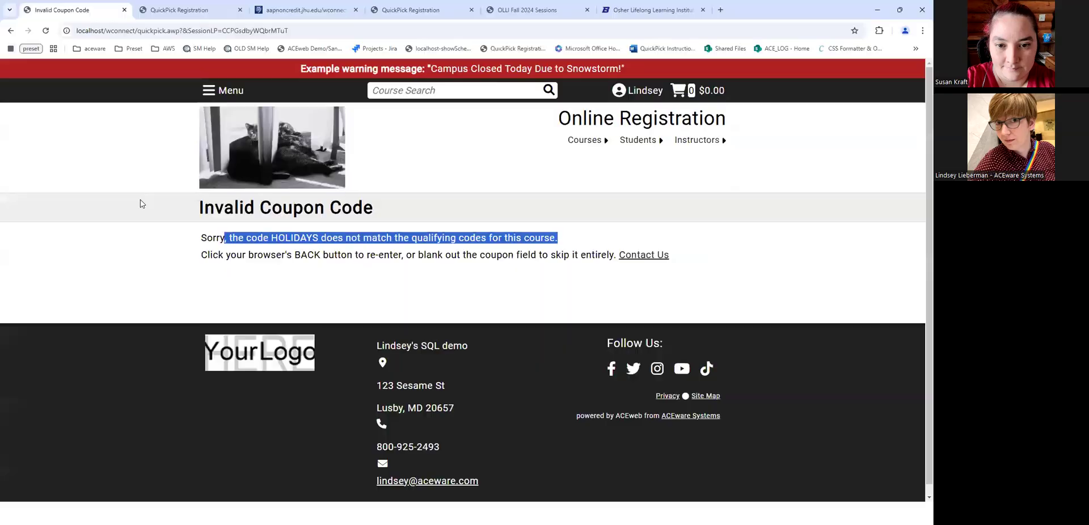
{"action": "left_click", "coordinate": [13, 32]}
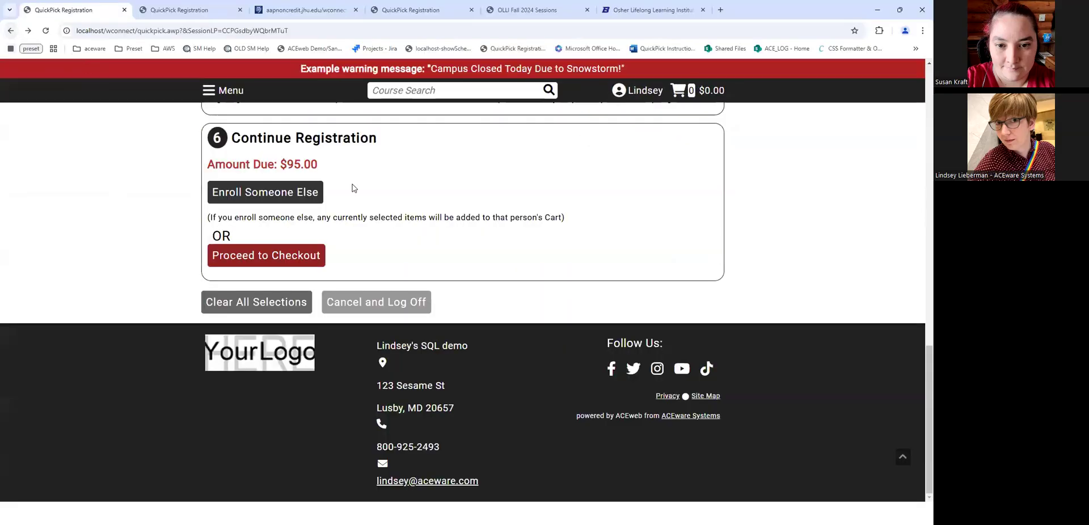
{"action": "left_click", "coordinate": [902, 456]}
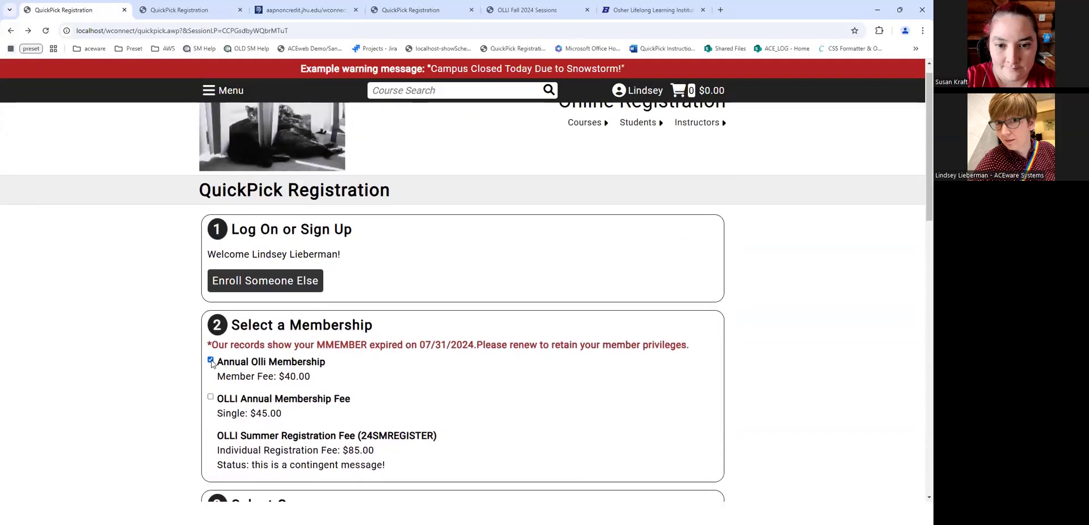
{"action": "left_click", "coordinate": [210, 361]}
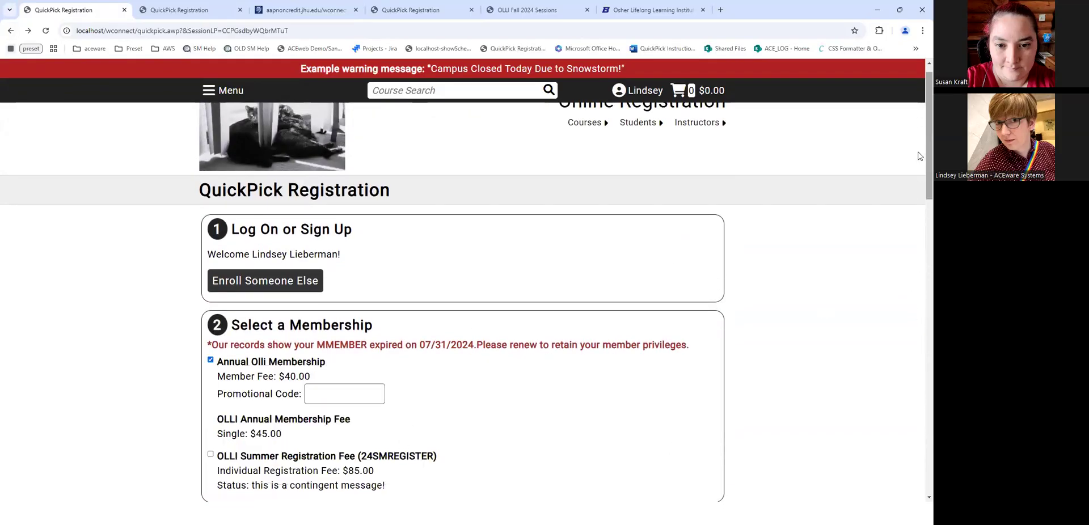
{"action": "scroll", "coordinate": [918, 96], "scroll_direction": "down", "scroll_amount": 15}
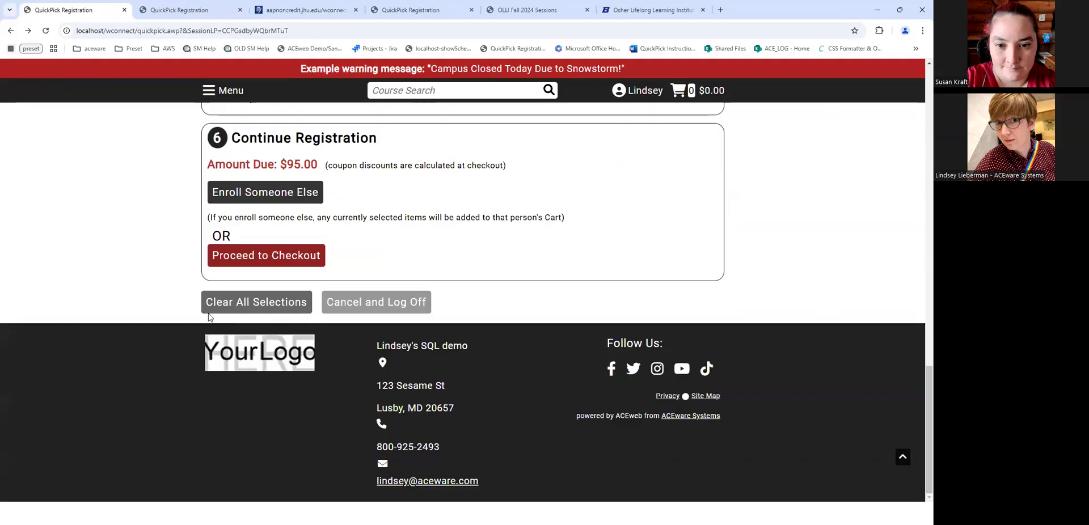
{"action": "left_click", "coordinate": [291, 301]}
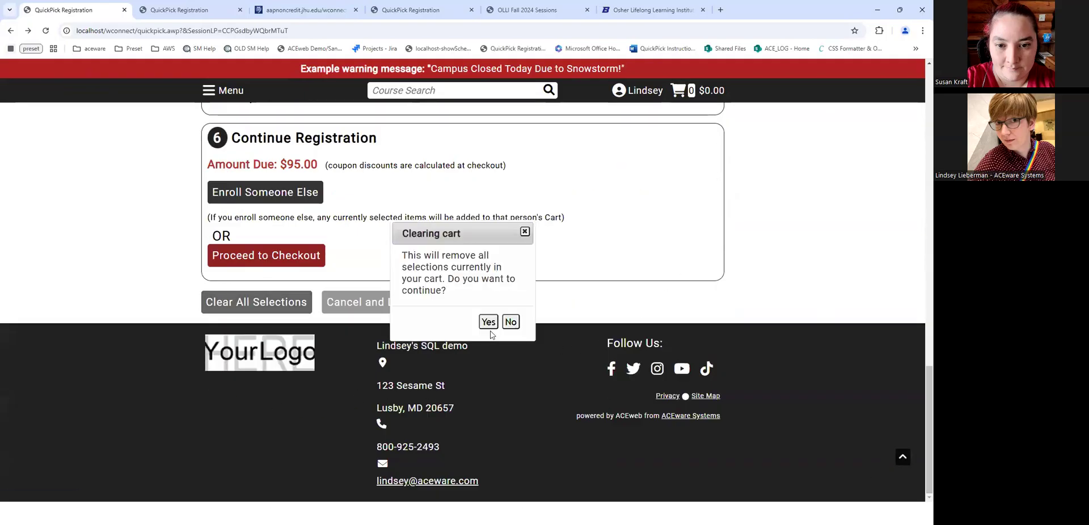
{"action": "left_click", "coordinate": [489, 322]}
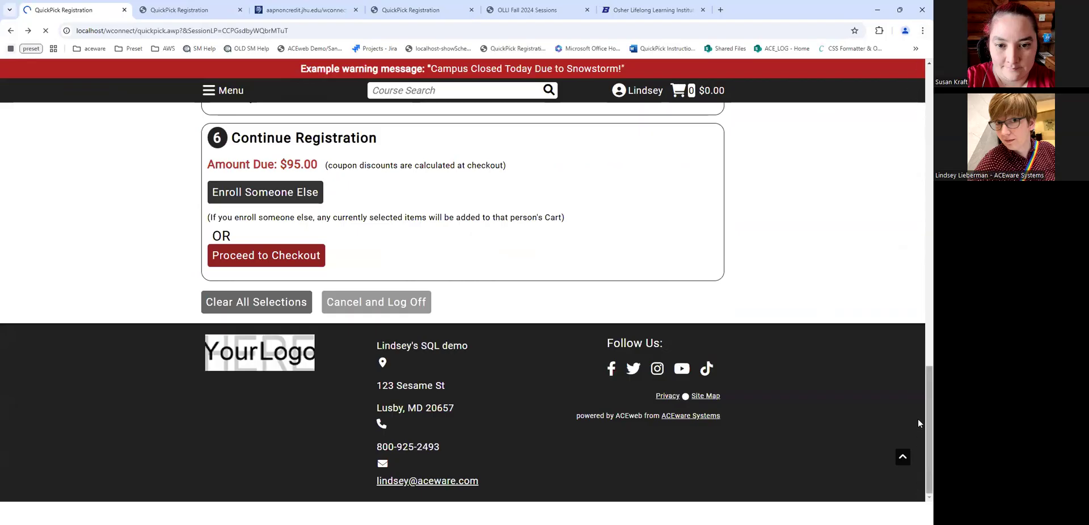
{"action": "scroll", "coordinate": [543, 259], "scroll_direction": "up", "scroll_amount": 3}
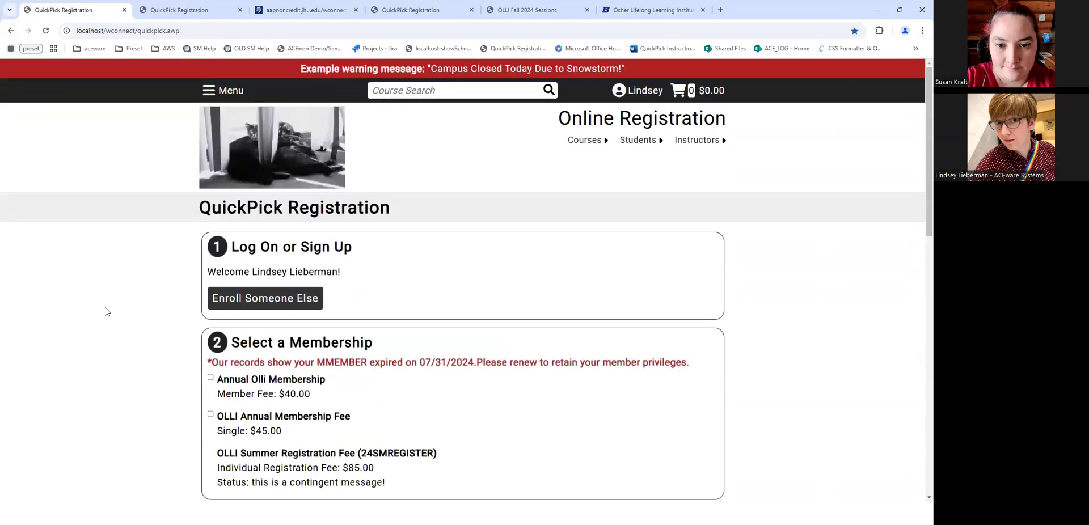
- Select the Annual Olli Membership with promo code HOLIDAYS
{"action": "left_click", "coordinate": [211, 378]}
{"action": "left_click", "coordinate": [351, 411]}
{"action": "type", "text": "HOLIDAYS"}
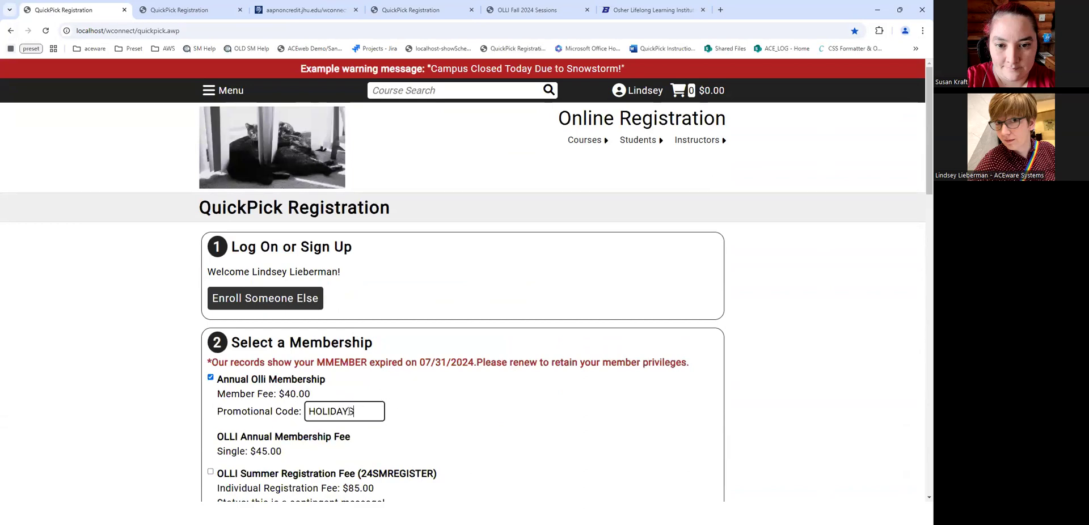
{"action": "key", "text": "Tab"}
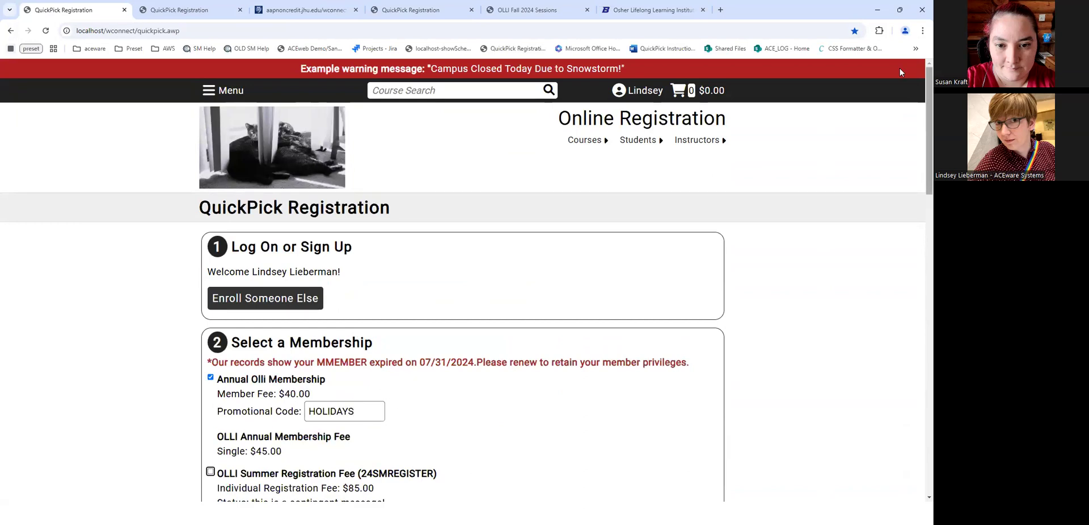
- Under Art and Culture, select courses 25SART101B Art Appreciation and 25SART204
{"action": "left_click_drag", "start_coordinate": [919, 70], "coordinate": [919, 215]}
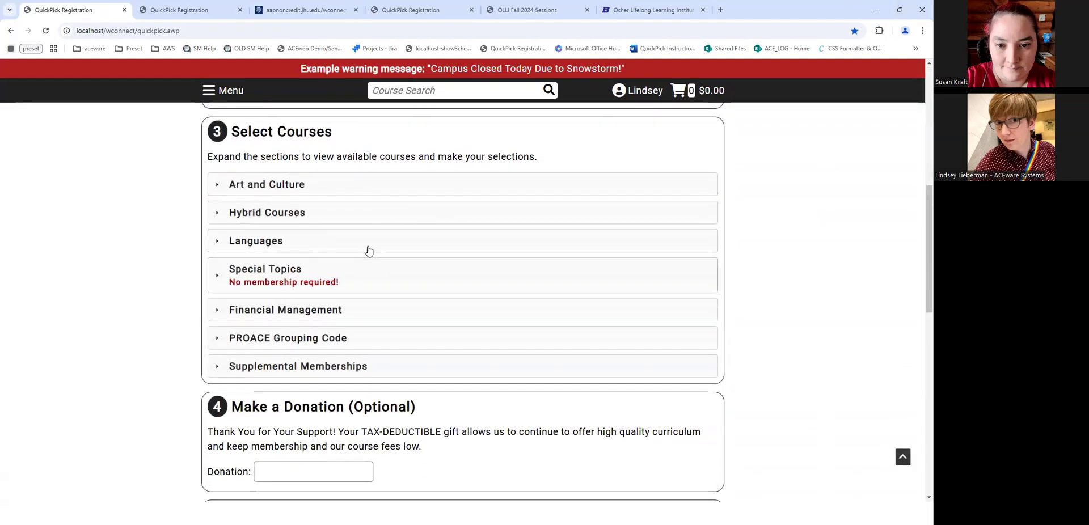
{"action": "left_click", "coordinate": [231, 190]}
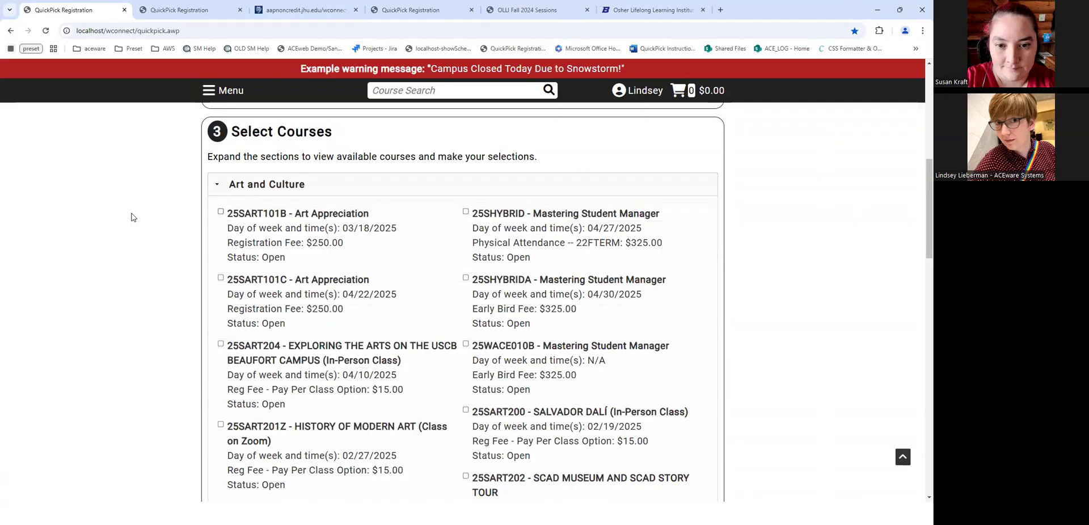
{"action": "left_click", "coordinate": [221, 216]}
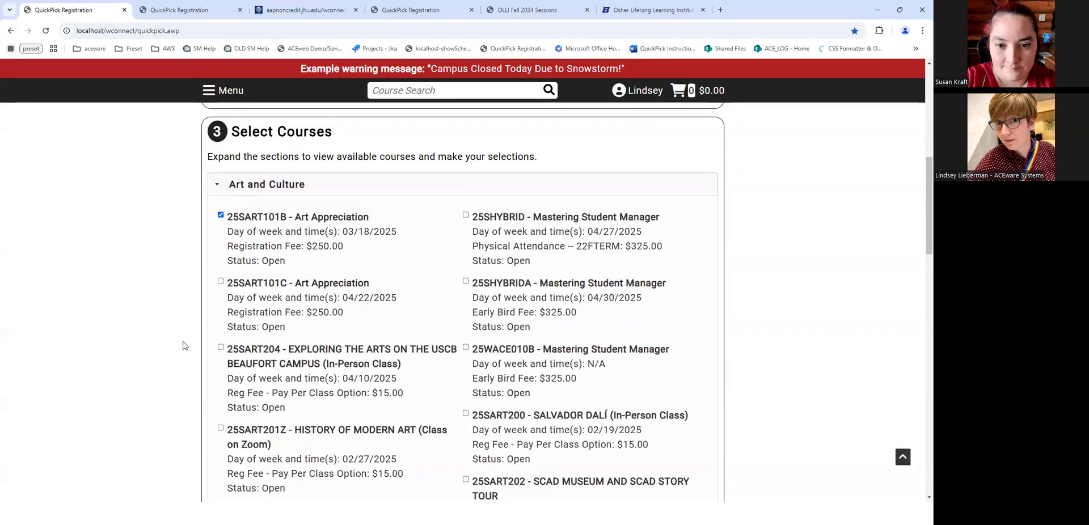
{"action": "left_click", "coordinate": [221, 347]}
{"action": "left_click_drag", "start_coordinate": [928, 208], "coordinate": [919, 298]}
{"action": "scroll", "coordinate": [176, 343], "scroll_direction": "up", "scroll_amount": 2}
{"action": "scroll", "coordinate": [182, 338], "scroll_direction": "down", "scroll_amount": 8}
- Accept the code of conduct certification, enter HJKHJKL in nudfC4 and answer Yes for rudfc2
{"action": "left_click", "coordinate": [319, 339]}
{"action": "left_click", "coordinate": [450, 379]}
{"action": "type", "text": "HJKHJKL"}
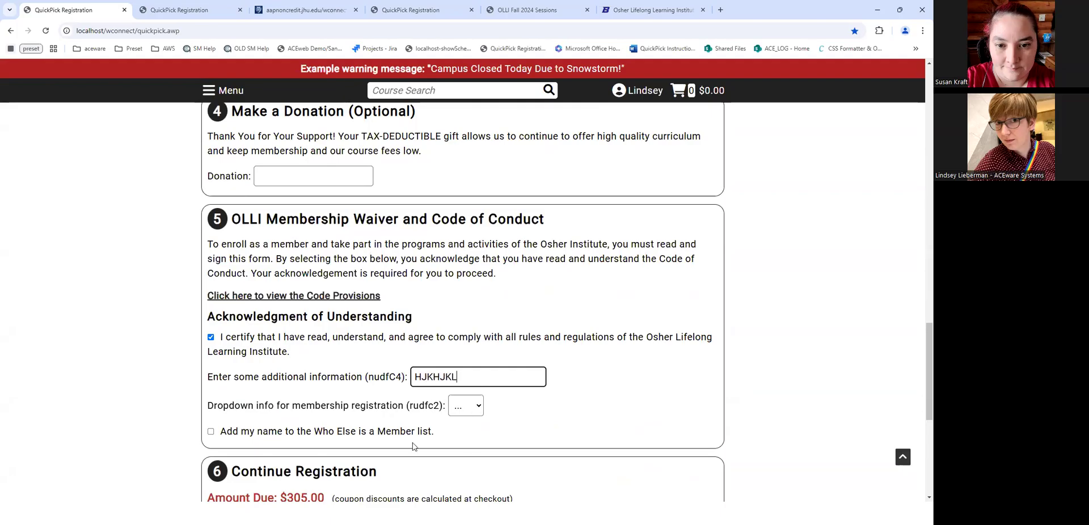
{"action": "key", "text": "Tab"}
{"action": "key", "text": "y"}
{"action": "scroll", "coordinate": [218, 326], "scroll_direction": "down", "scroll_amount": 4}
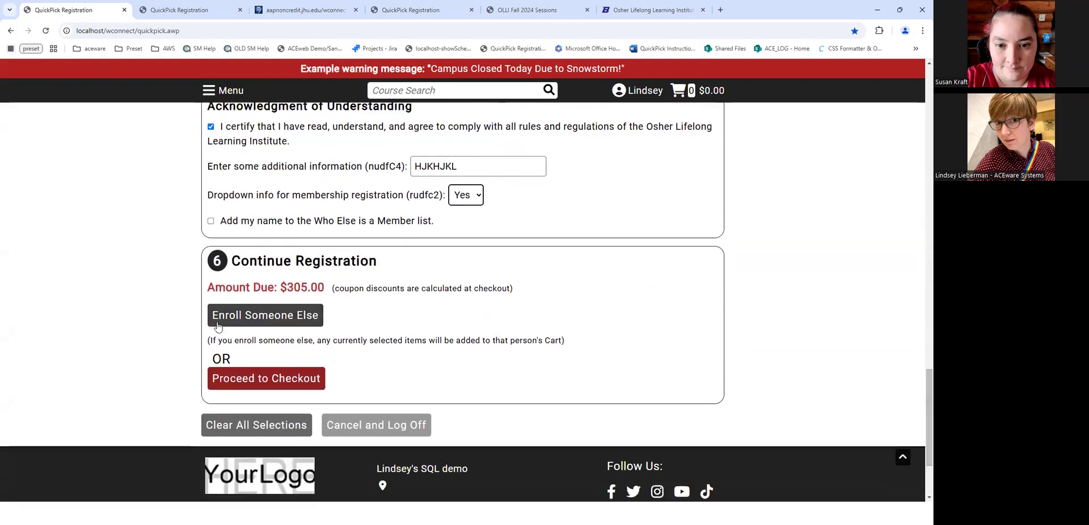
- At checkout, verify the $20.00 membership coupon discount and $285.00 total, then go back to change selections
{"action": "left_click", "coordinate": [263, 381]}
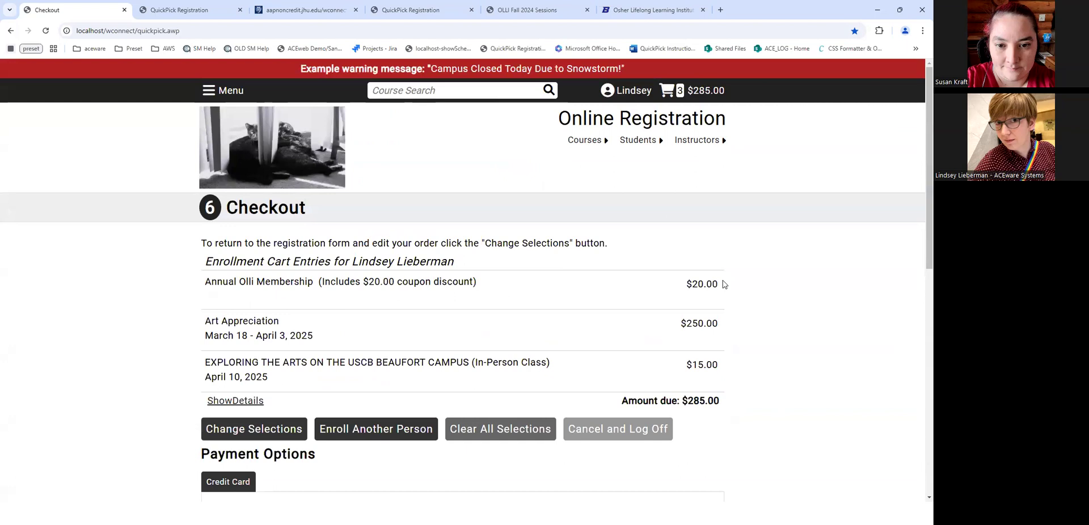
{"action": "left_click_drag", "start_coordinate": [217, 282], "coordinate": [126, 275]}
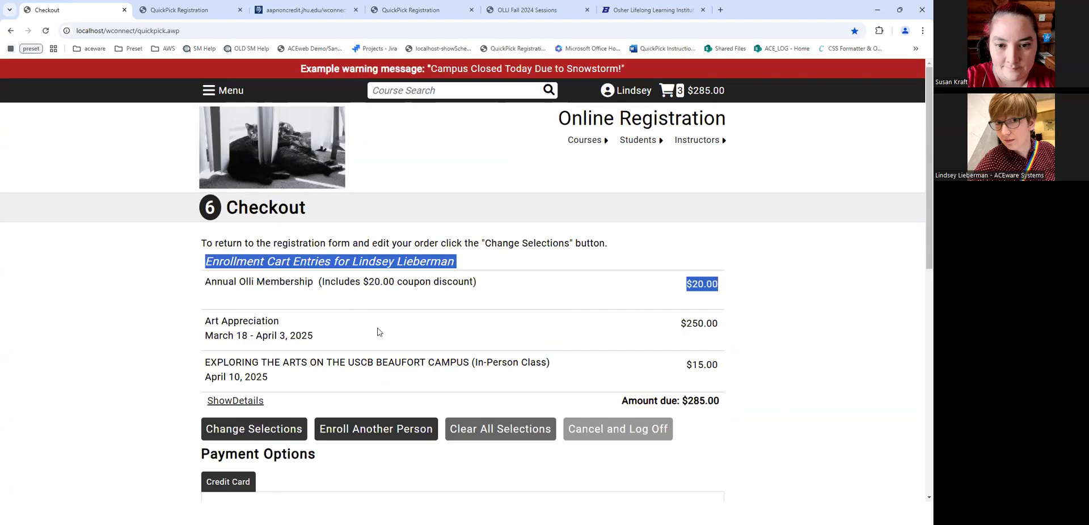
{"action": "left_click", "coordinate": [554, 309]}
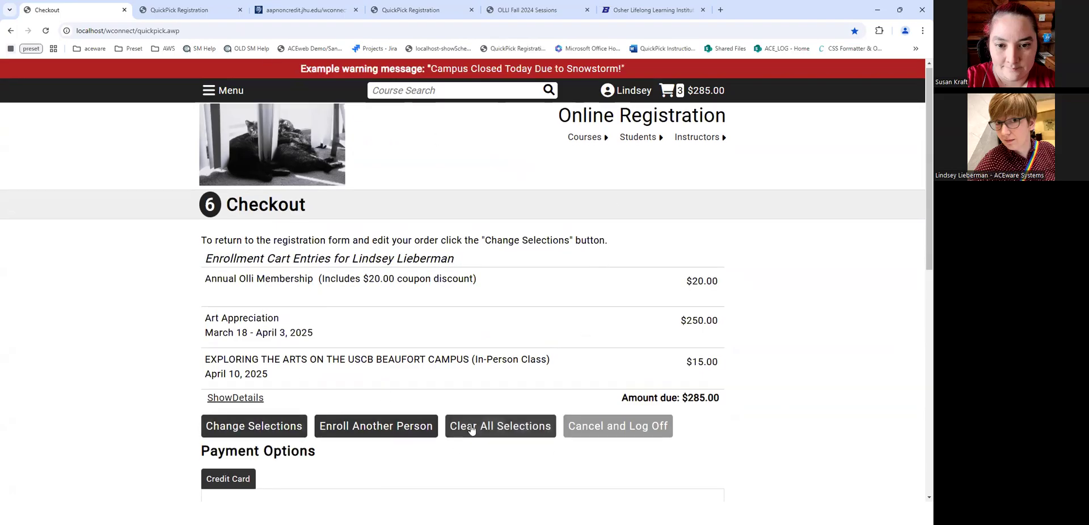
{"action": "scroll", "coordinate": [457, 259], "scroll_direction": "down", "scroll_amount": 4}
{"action": "scroll", "coordinate": [456, 258], "scroll_direction": "up", "scroll_amount": 2}
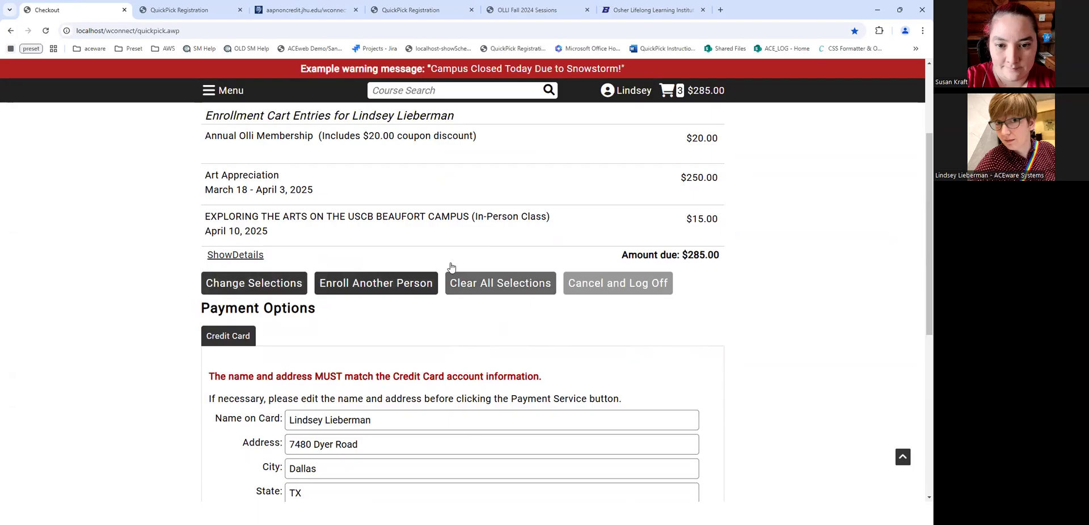
{"action": "left_click", "coordinate": [251, 283]}
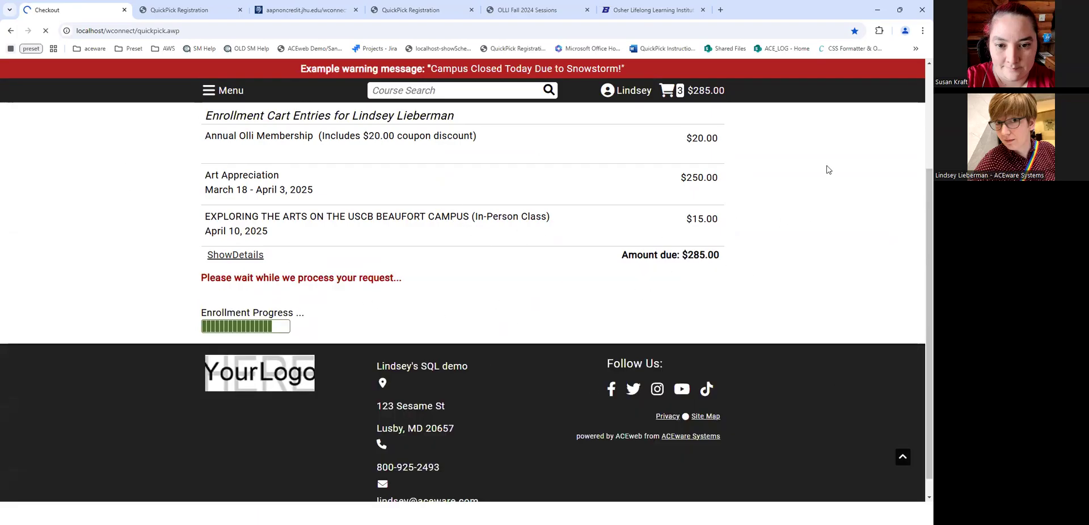
{"action": "scroll", "coordinate": [414, 375], "scroll_direction": "down", "scroll_amount": 2}
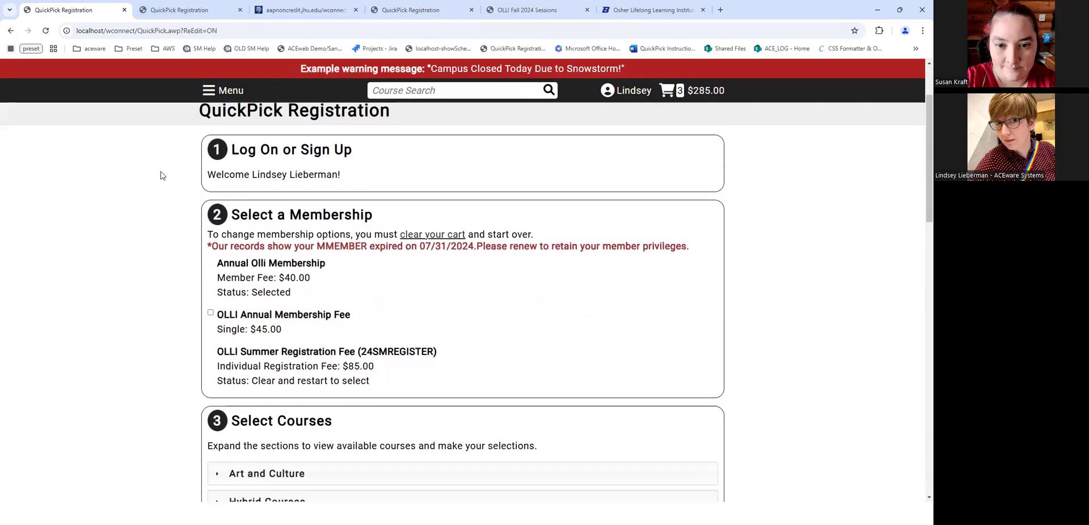
- Review the Annual Olli Membership entry on the registration form
{"action": "left_click_drag", "start_coordinate": [308, 309], "coordinate": [357, 290]}
{"action": "left_click", "coordinate": [189, 231]}
{"action": "left_click", "coordinate": [334, 291]}
{"action": "scroll", "coordinate": [919, 130], "scroll_direction": "down", "scroll_amount": 4}
{"action": "scroll", "coordinate": [920, 128], "scroll_direction": "up", "scroll_amount": 4}
{"action": "scroll", "coordinate": [920, 133], "scroll_direction": "down", "scroll_amount": 12}
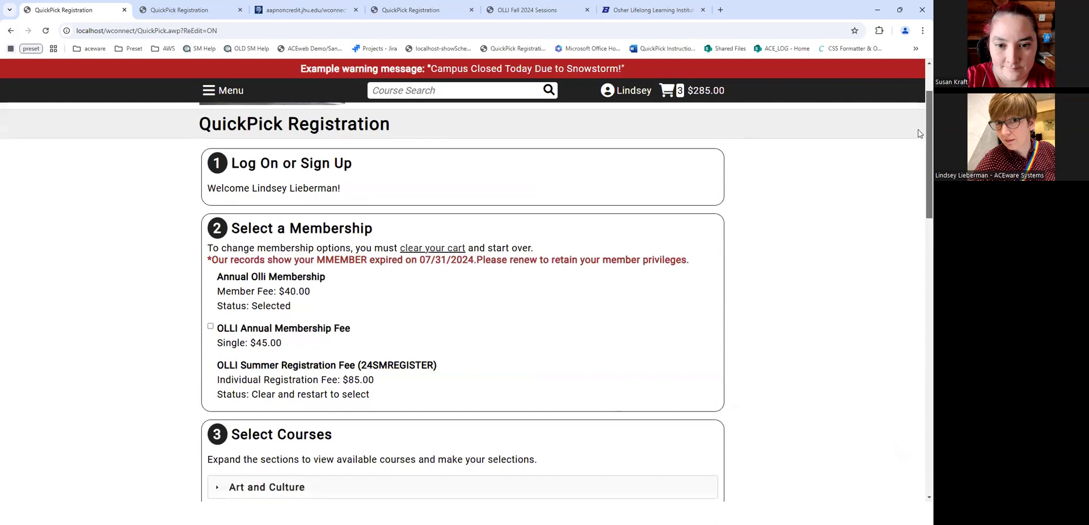
{"action": "scroll", "coordinate": [920, 481], "scroll_direction": "down", "scroll_amount": 3}
{"action": "scroll", "coordinate": [918, 404], "scroll_direction": "up", "scroll_amount": 10}
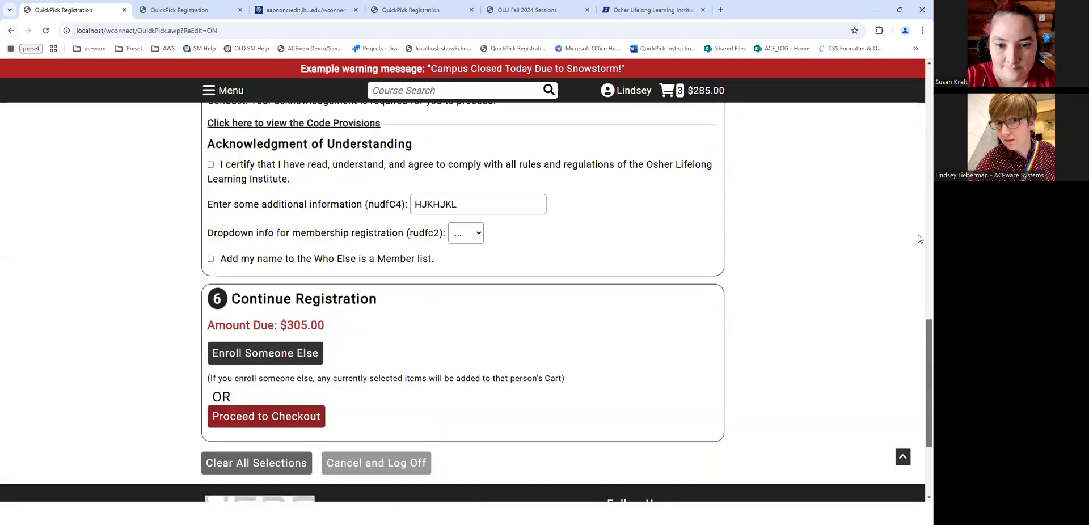
{"action": "scroll", "coordinate": [918, 201], "scroll_direction": "down", "scroll_amount": 1}
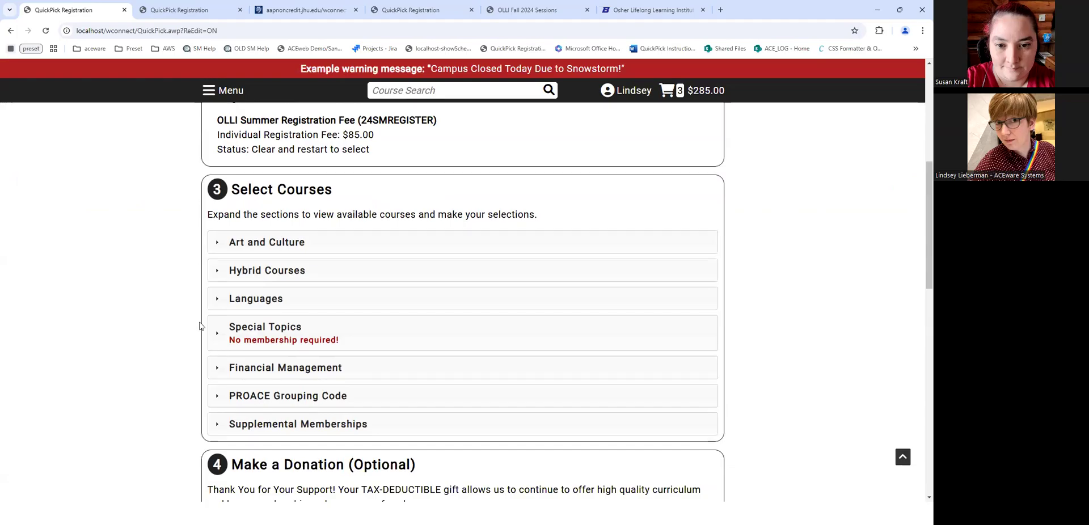
- Expand Special Topics and Hybrid Courses to read the beekeeping course, then choose Clear All Selections
{"action": "left_click", "coordinate": [230, 331]}
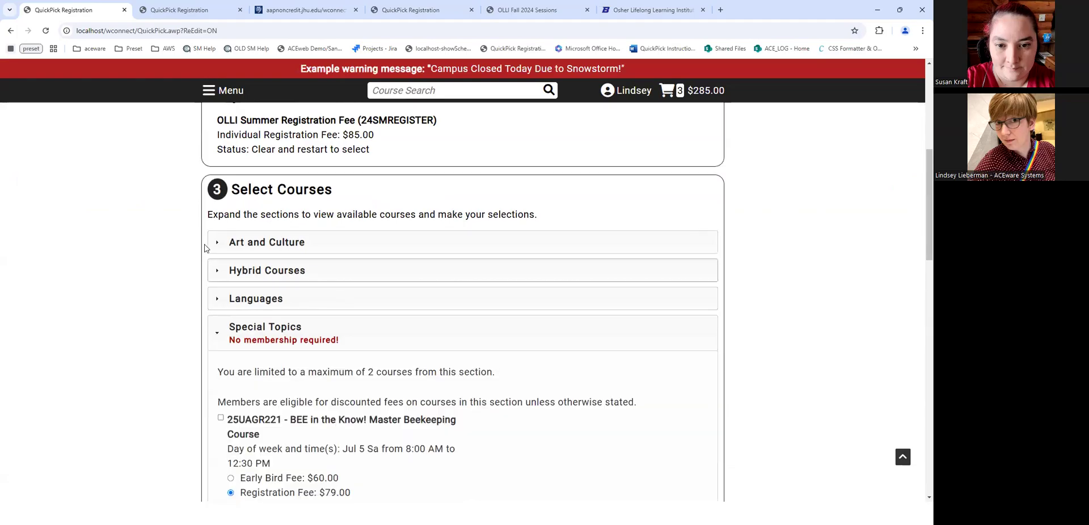
{"action": "scroll", "coordinate": [334, 290], "scroll_direction": "up", "scroll_amount": 2}
{"action": "scroll", "coordinate": [341, 295], "scroll_direction": "down", "scroll_amount": 2}
{"action": "left_click", "coordinate": [222, 279]}
{"action": "left_click", "coordinate": [252, 276]}
{"action": "left_click", "coordinate": [333, 335]}
{"action": "scroll", "coordinate": [340, 351], "scroll_direction": "down", "scroll_amount": 3}
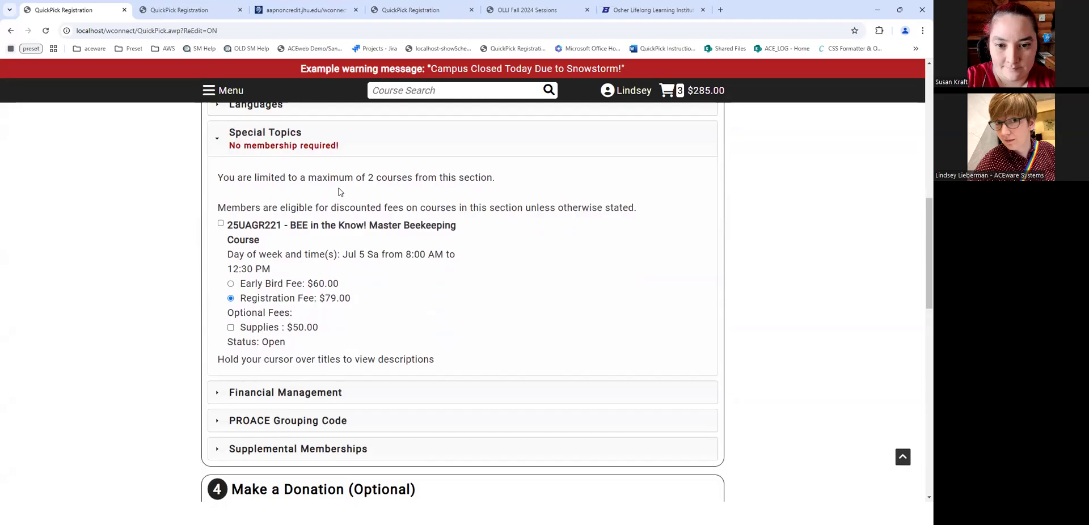
{"action": "left_click_drag", "start_coordinate": [214, 182], "coordinate": [554, 181]}
{"action": "left_click", "coordinate": [320, 188]}
{"action": "scroll", "coordinate": [895, 336], "scroll_direction": "down", "scroll_amount": 12}
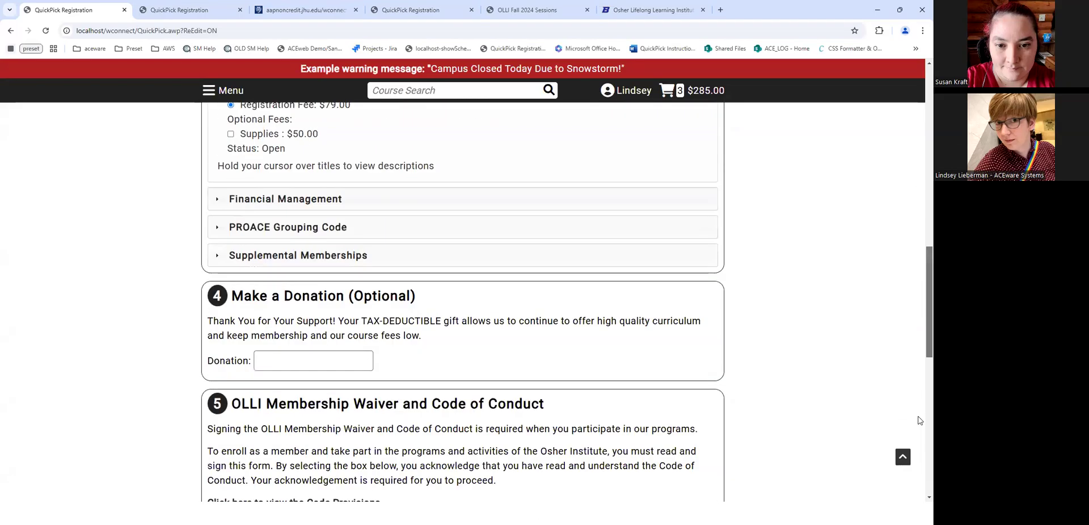
{"action": "scroll", "coordinate": [918, 394], "scroll_direction": "up", "scroll_amount": 3}
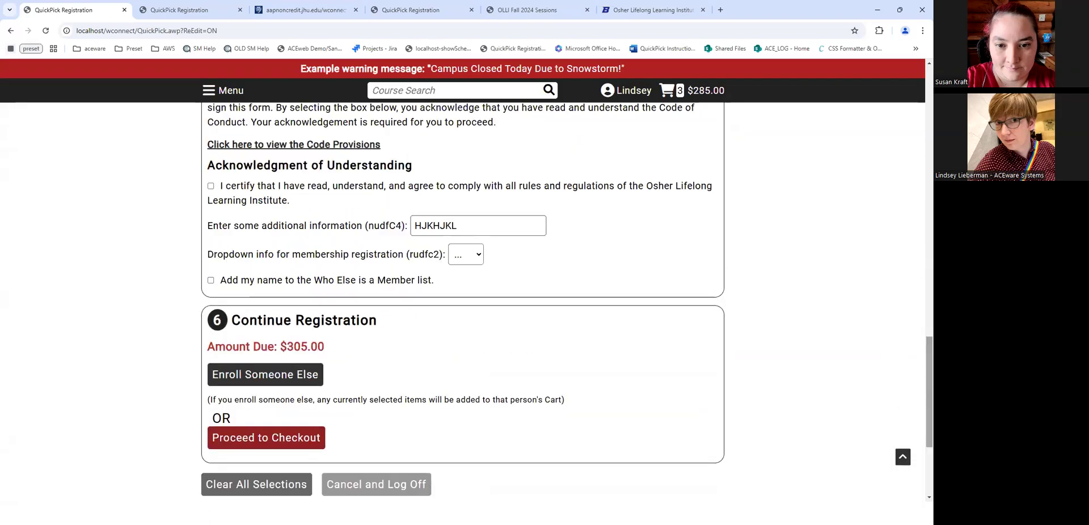
{"action": "left_click", "coordinate": [256, 484]}
- Empty the cart to $0.00 and look over the expired-membership warning and fee options
{"action": "left_click", "coordinate": [489, 322]}
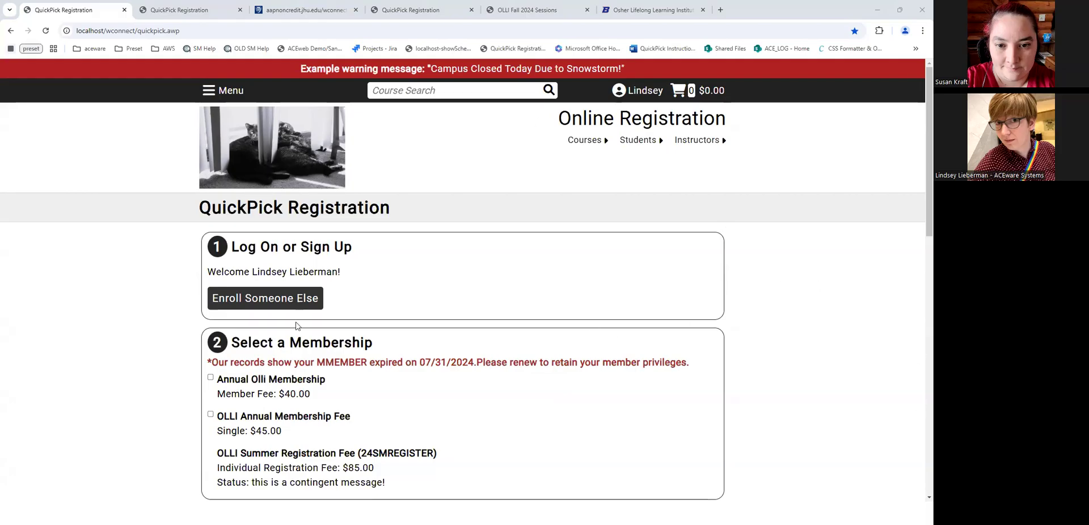
{"action": "scroll", "coordinate": [192, 440], "scroll_direction": "down", "scroll_amount": 3}
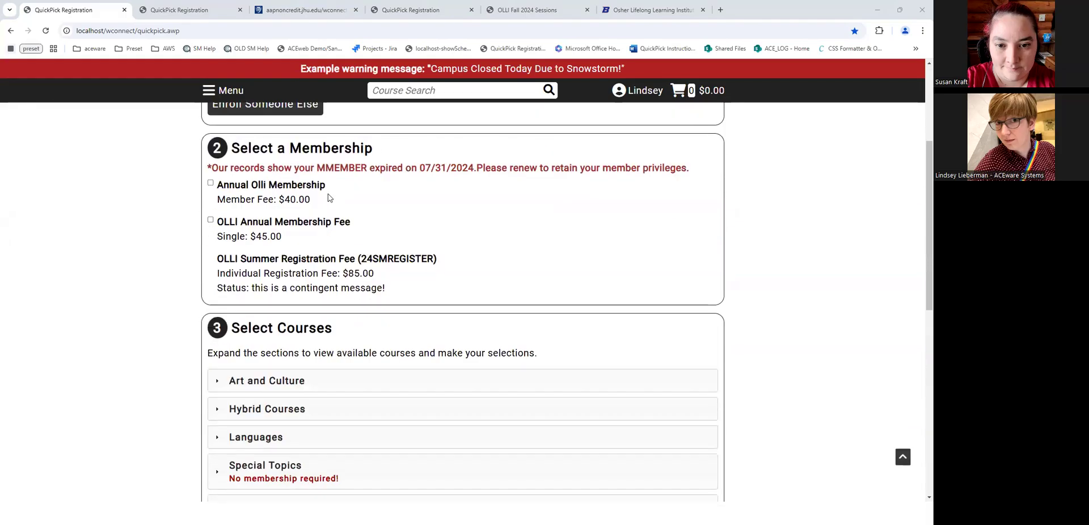
{"action": "left_click_drag", "start_coordinate": [344, 186], "coordinate": [207, 167]}
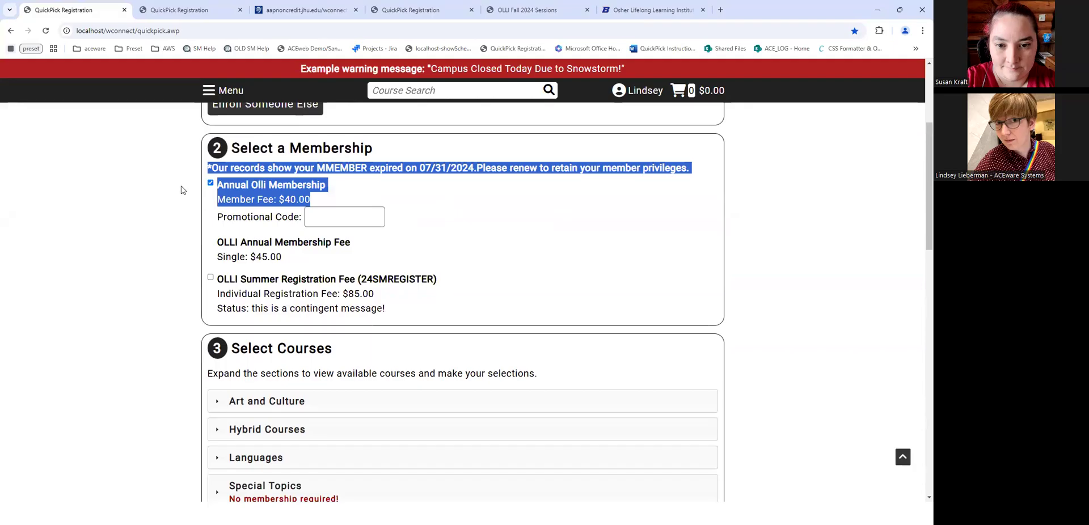
{"action": "left_click", "coordinate": [117, 310]}
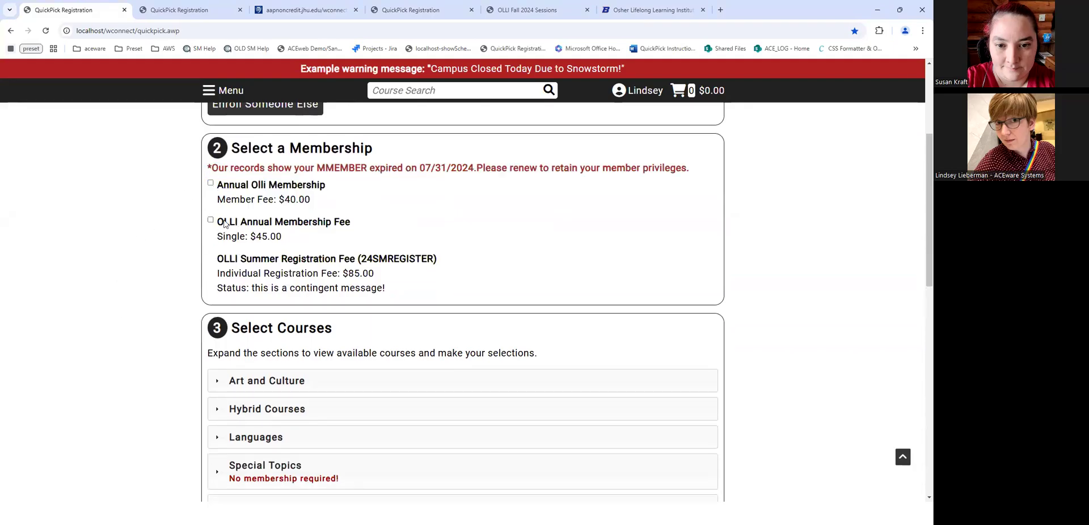
{"action": "left_click_drag", "start_coordinate": [225, 224], "coordinate": [325, 241]}
{"action": "left_click", "coordinate": [162, 328]}
{"action": "left_click_drag", "start_coordinate": [212, 266], "coordinate": [474, 284]}
{"action": "left_click", "coordinate": [151, 268]}
- Select the $45.00 OLLI Annual Membership Fee and the $85.00 Summer Registration Fee
{"action": "left_click", "coordinate": [210, 220]}
{"action": "left_click", "coordinate": [210, 221]}
{"action": "left_click", "coordinate": [210, 220]}
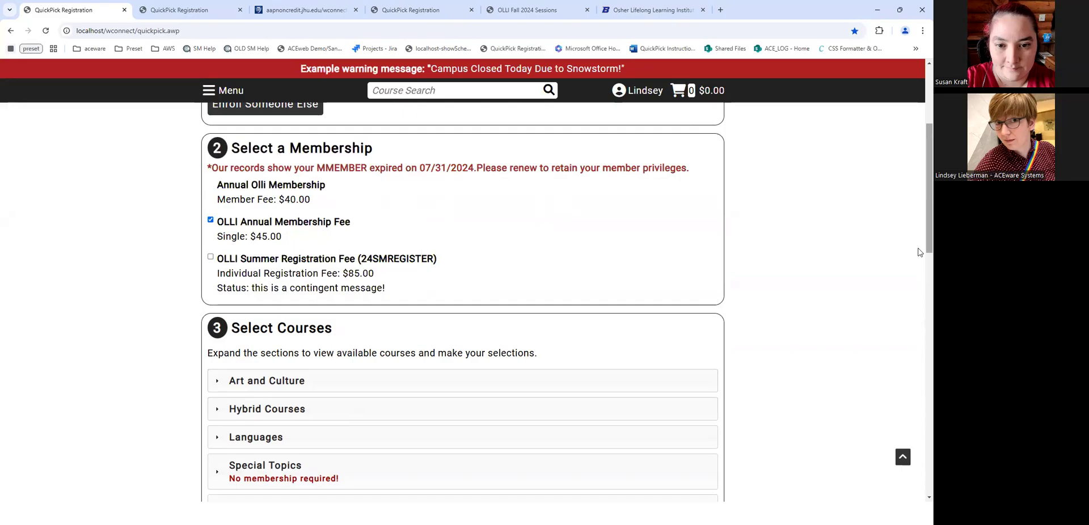
{"action": "scroll", "coordinate": [920, 252], "scroll_direction": "down", "scroll_amount": 9}
{"action": "scroll", "coordinate": [260, 353], "scroll_direction": "up", "scroll_amount": 5}
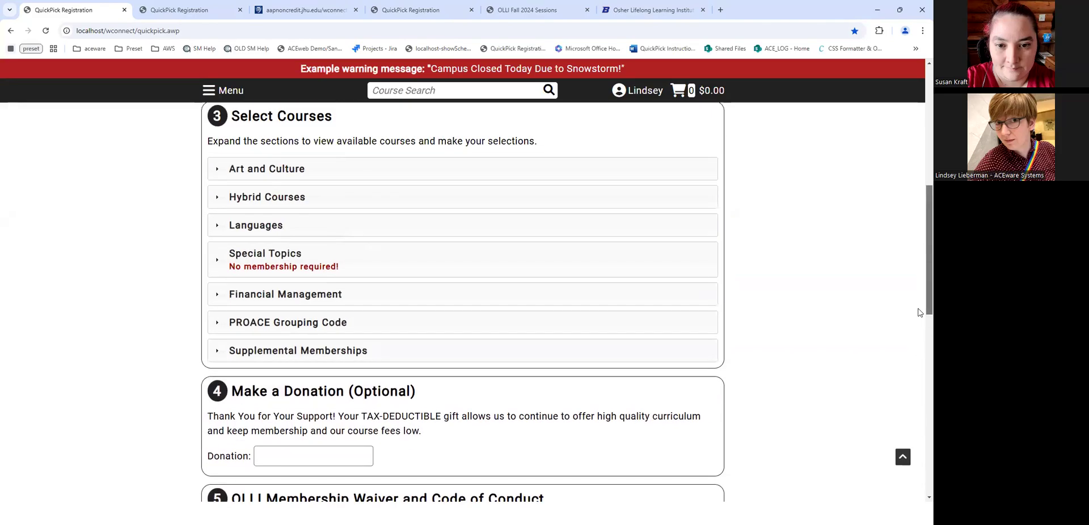
{"action": "left_click", "coordinate": [259, 353]}
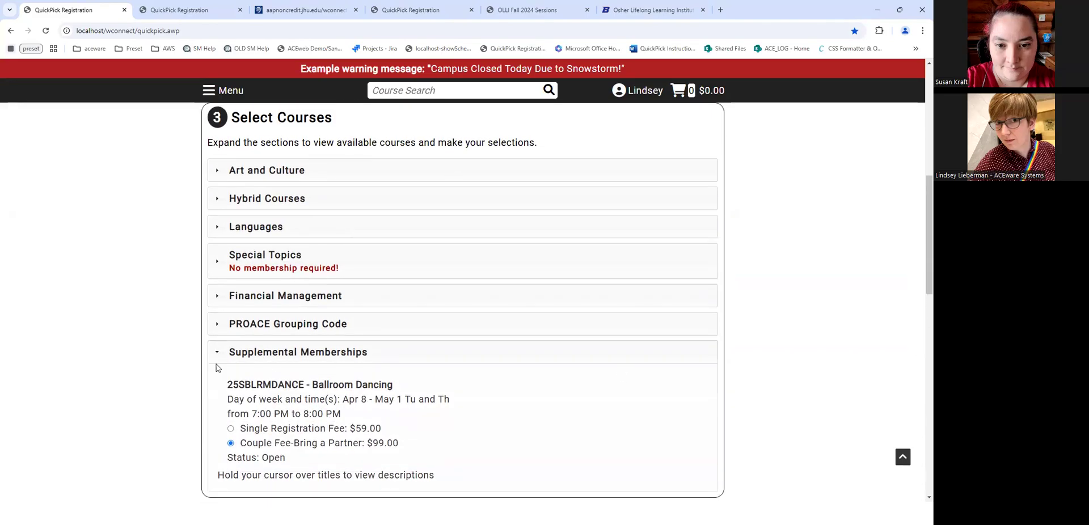
{"action": "left_click_drag", "start_coordinate": [219, 386], "coordinate": [341, 461]}
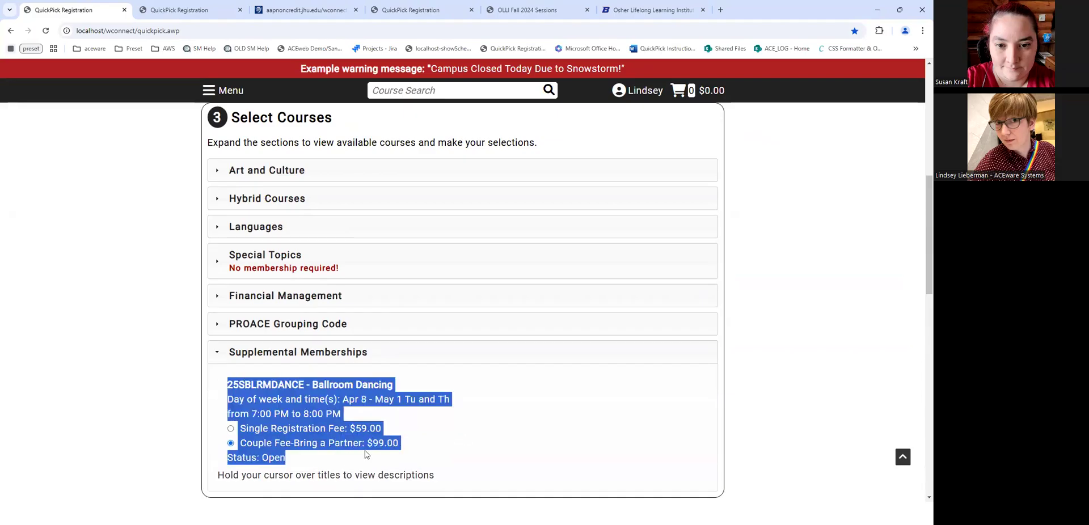
{"action": "scroll", "coordinate": [741, 270], "scroll_direction": "up", "scroll_amount": 6}
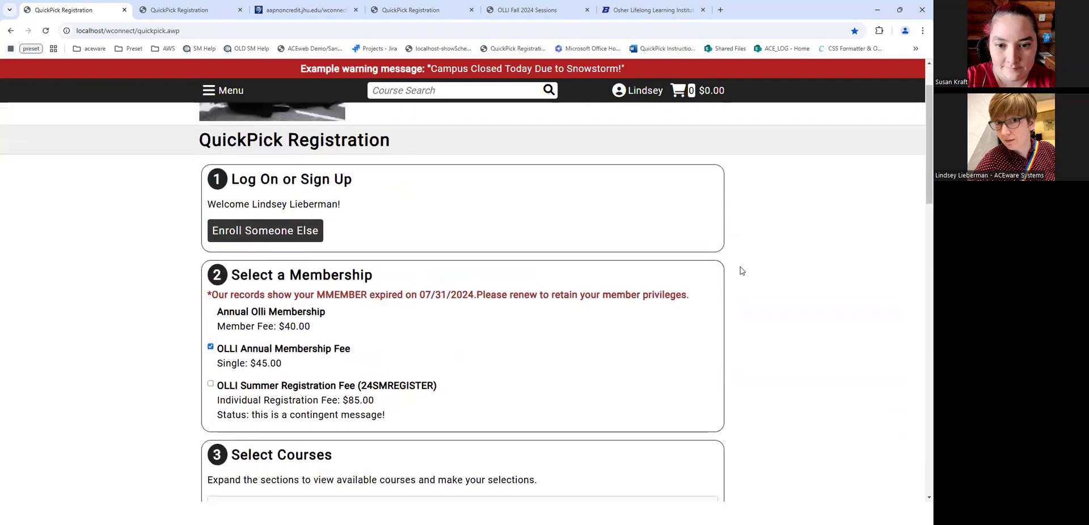
{"action": "left_click", "coordinate": [212, 385]}
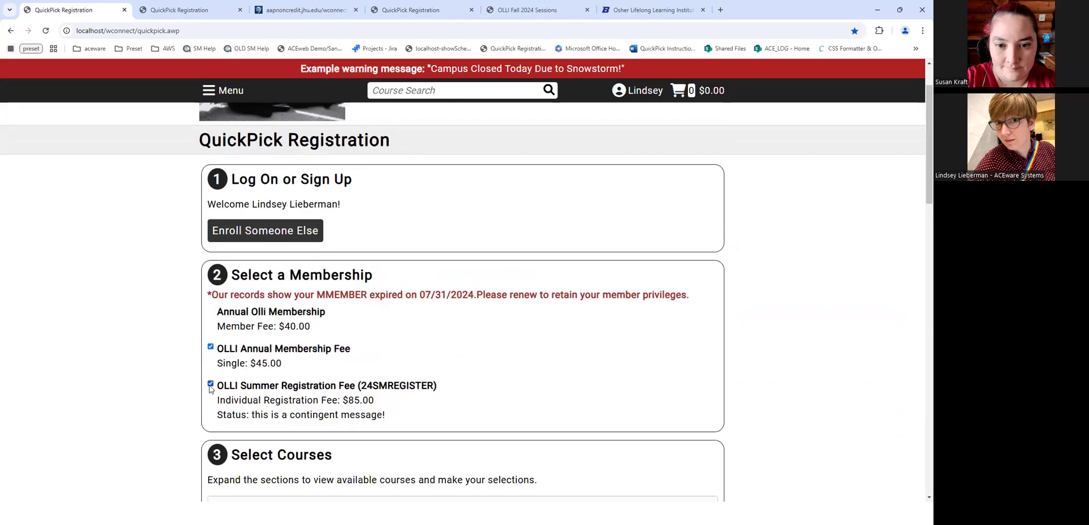
{"action": "scroll", "coordinate": [920, 134], "scroll_direction": "down", "scroll_amount": 12}
{"action": "scroll", "coordinate": [812, 268], "scroll_direction": "up", "scroll_amount": 3}
{"action": "scroll", "coordinate": [812, 268], "scroll_direction": "down", "scroll_amount": 1}
- Select the single-rate Ballroom Dancing course under Supplemental Memberships
{"action": "left_click", "coordinate": [251, 180]}
{"action": "left_click", "coordinate": [220, 169]}
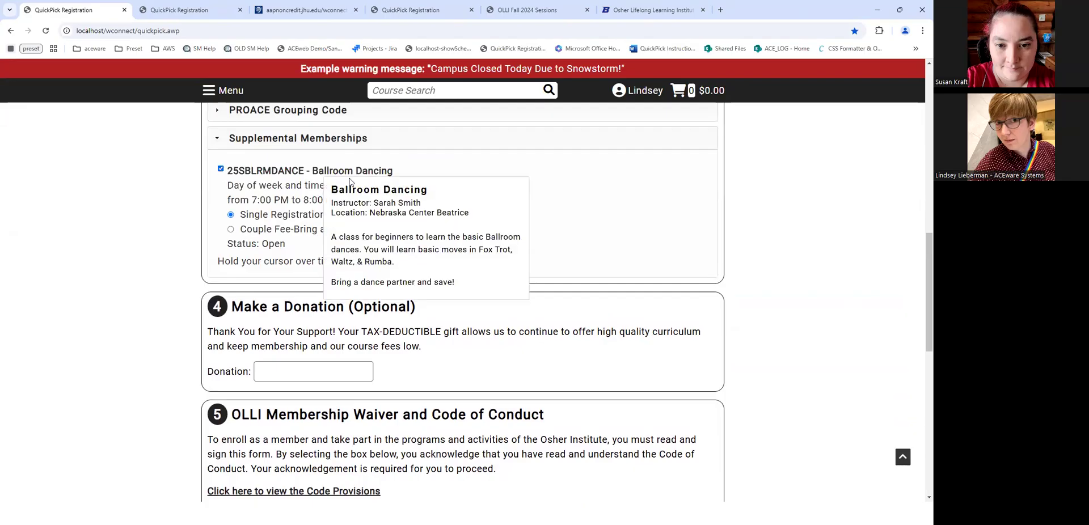
{"action": "triple_click", "coordinate": [224, 170]}
{"action": "left_click", "coordinate": [220, 170]}
{"action": "left_click", "coordinate": [7, 216]}
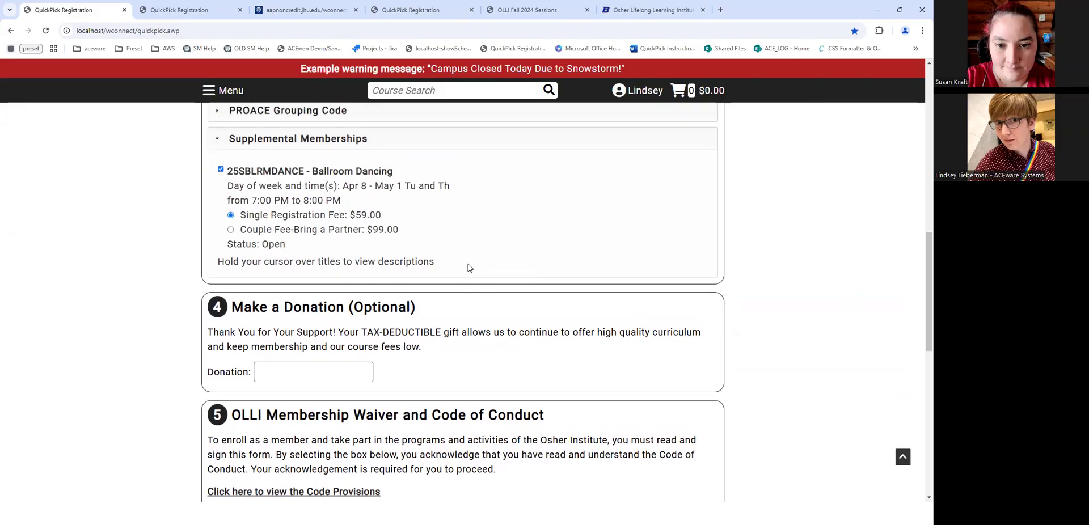
{"action": "scroll", "coordinate": [469, 268], "scroll_direction": "up", "scroll_amount": 8}
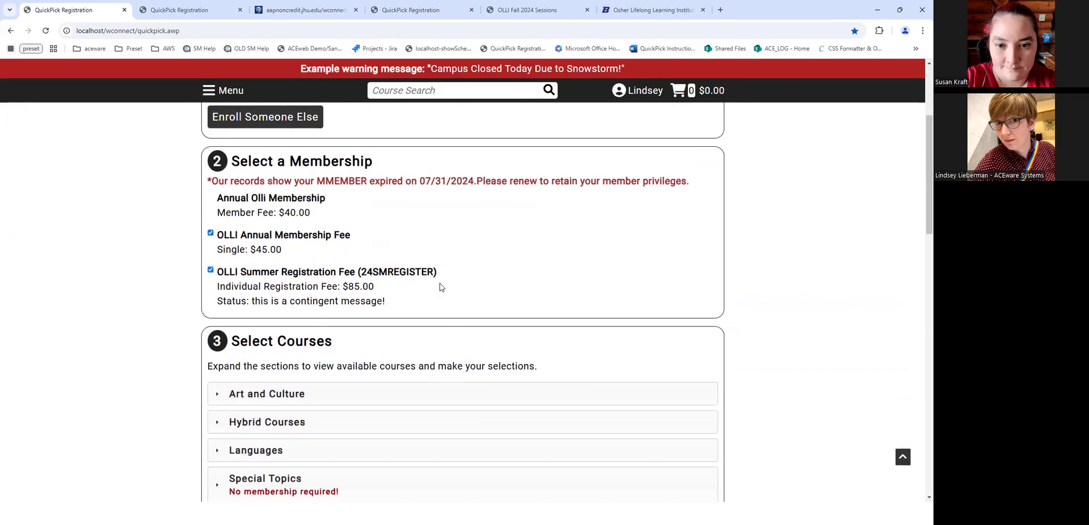
{"action": "scroll", "coordinate": [555, 238], "scroll_direction": "up", "scroll_amount": 3}
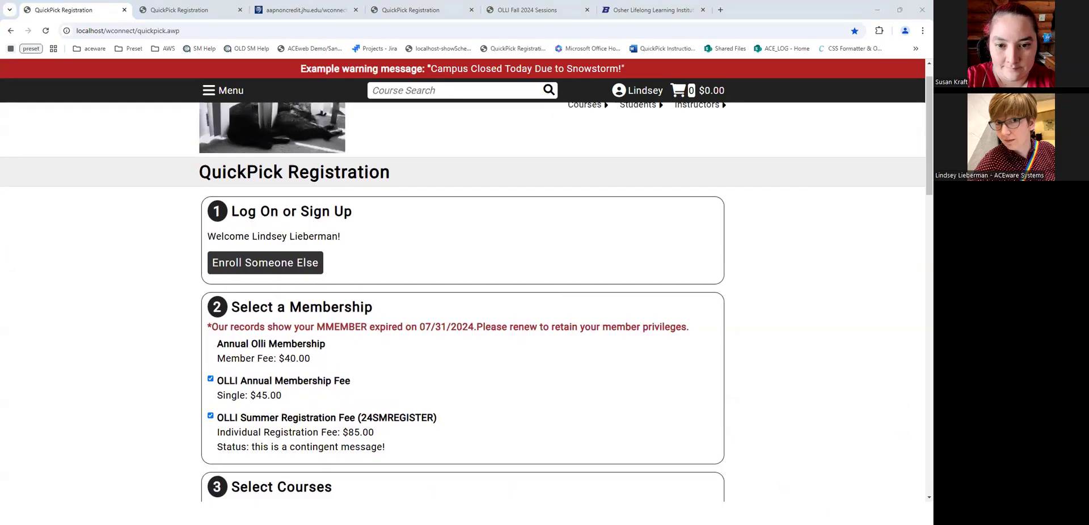
{"action": "scroll", "coordinate": [565, 301], "scroll_direction": "up", "scroll_amount": 1}
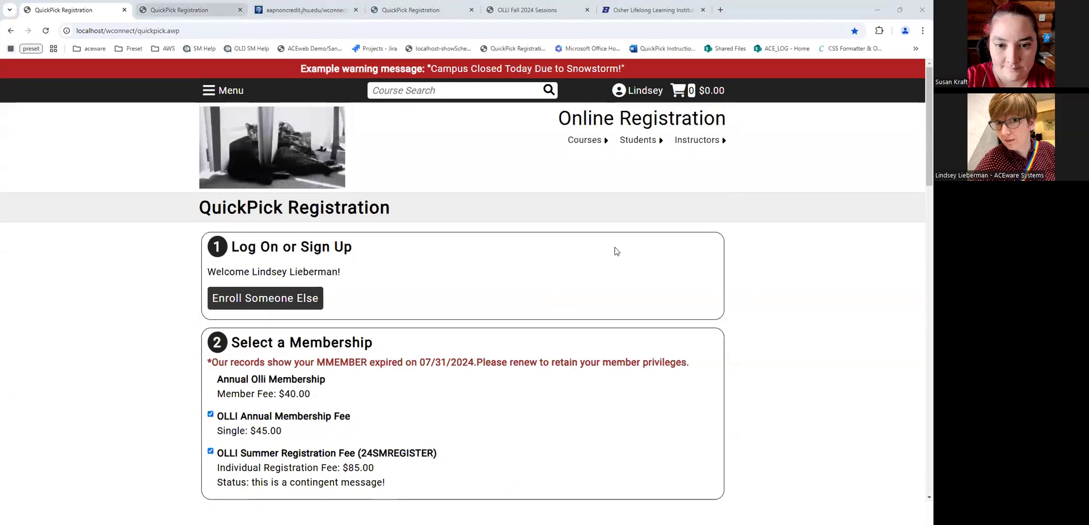
{"action": "left_click", "coordinate": [182, 10]}
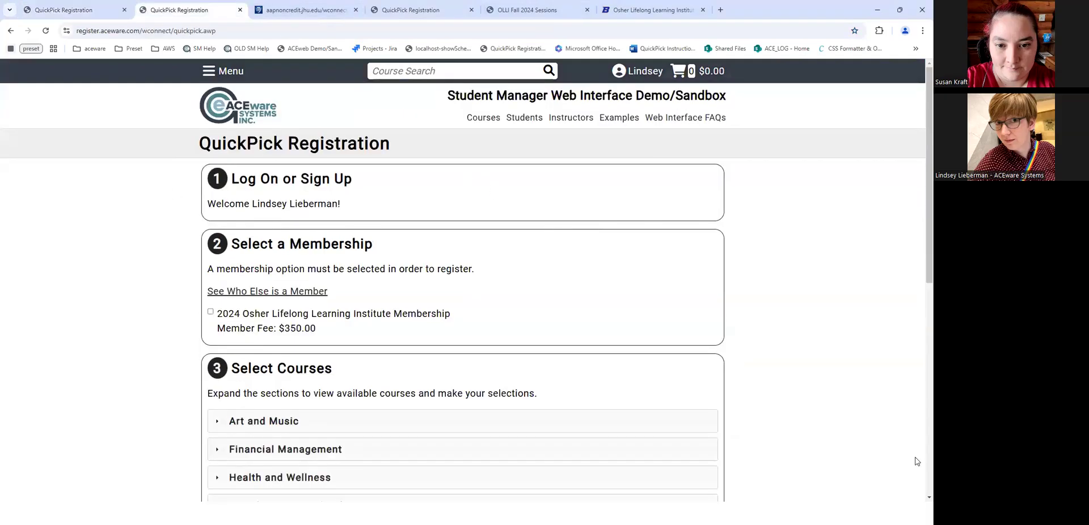
- Reload the demo QuickPick page and log on with the saved e-mail and the account password
{"action": "left_click", "coordinate": [71, 30]}
{"action": "scroll", "coordinate": [353, 328], "scroll_direction": "down", "scroll_amount": 1}
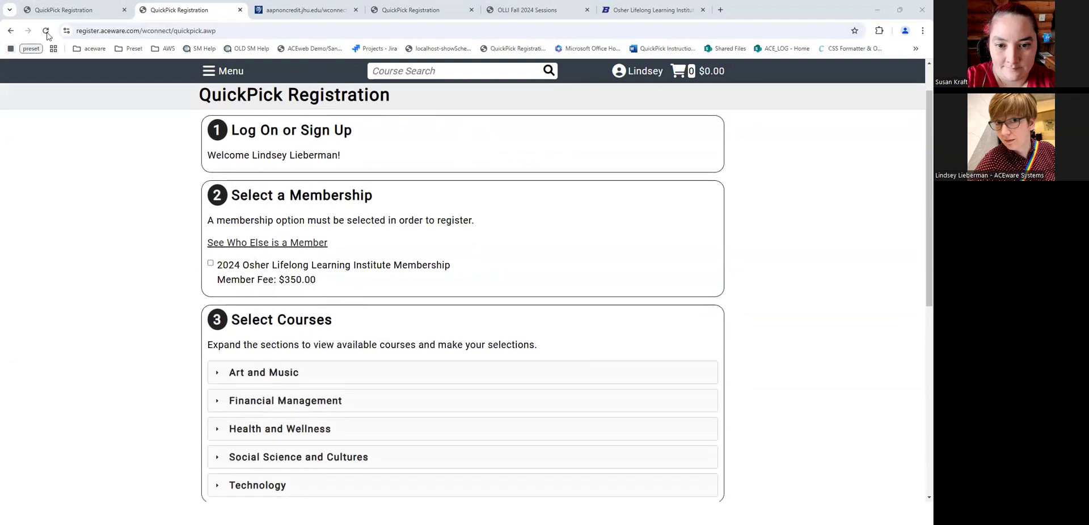
{"action": "key", "text": "F5"}
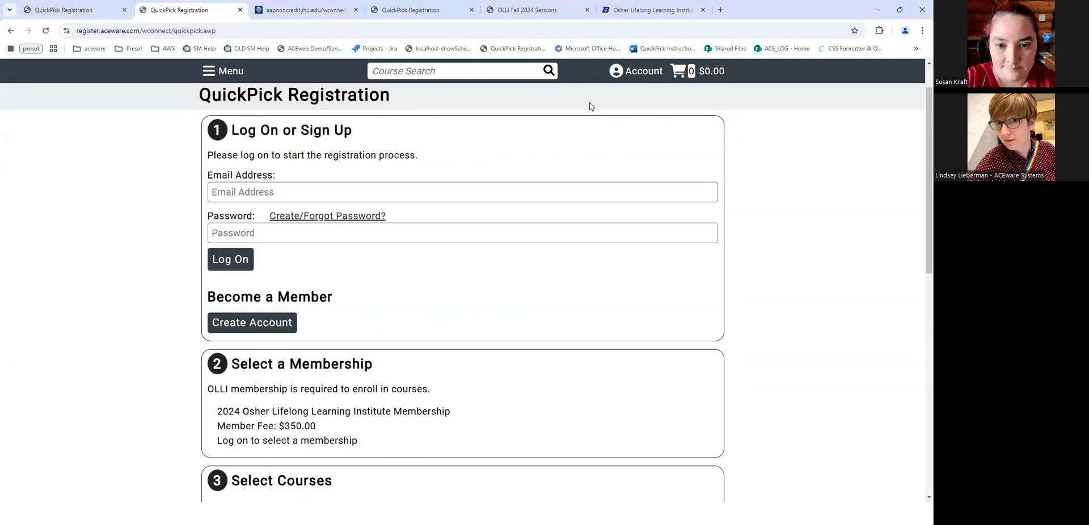
{"action": "left_click", "coordinate": [254, 197]}
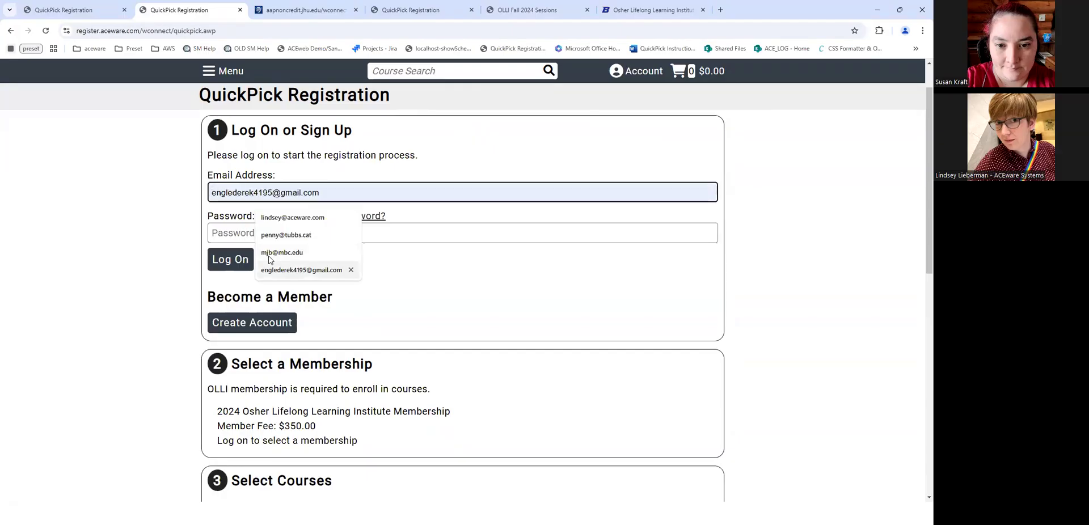
{"action": "left_click", "coordinate": [286, 217]}
{"action": "left_click", "coordinate": [239, 230]}
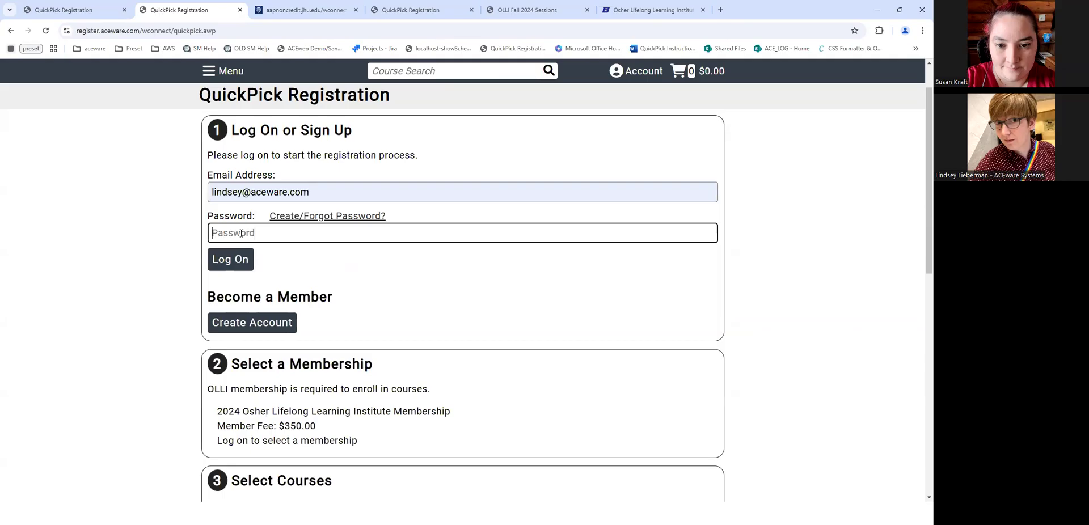
{"action": "type", "text": "L"}
{"action": "key", "text": "BackSpace"}
{"action": "type", "text": "li"}
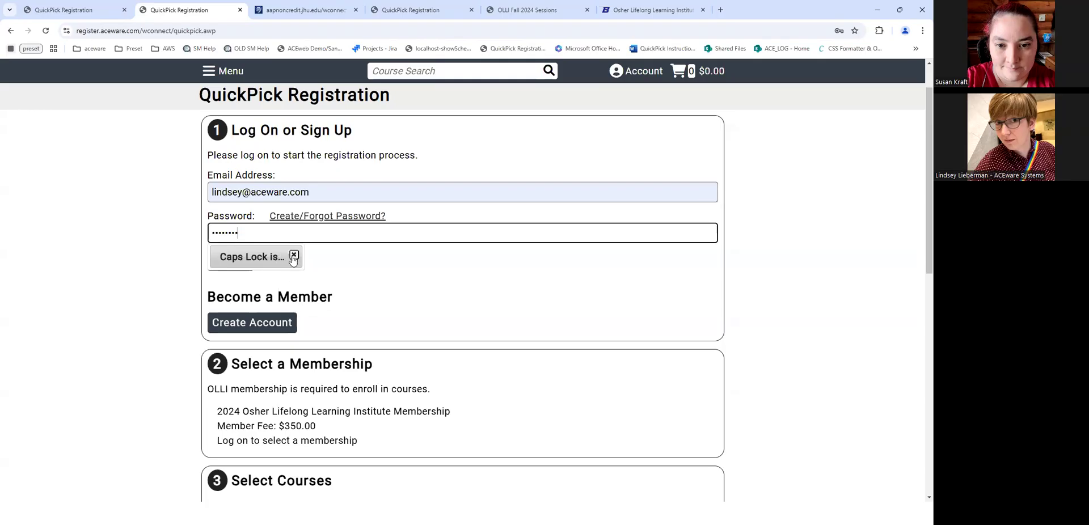
{"action": "key", "text": "Return"}
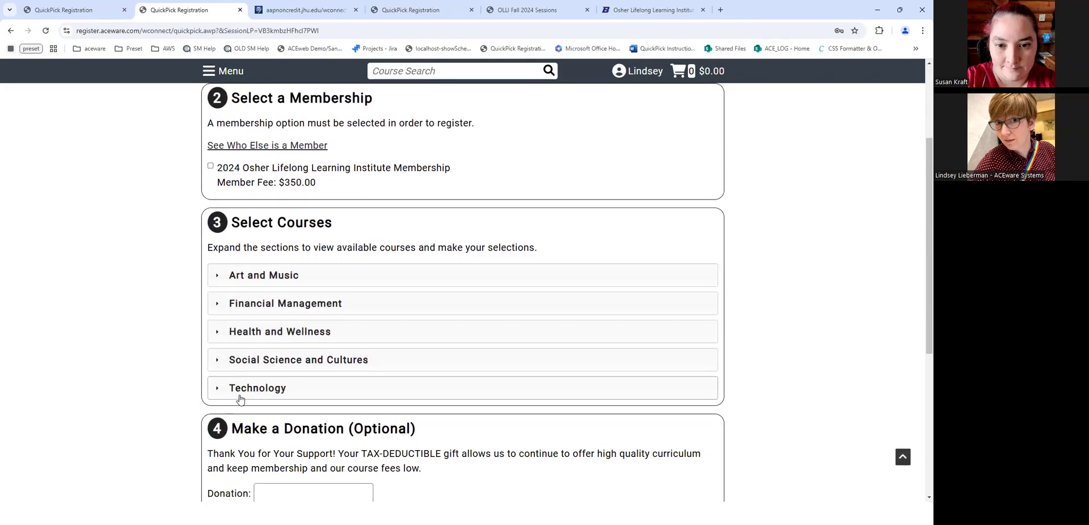
- Check the $350.00 2024 Osher Lifelong Learning Institute Membership and browse the Art and Music courses
{"action": "left_click", "coordinate": [375, 391]}
{"action": "left_click", "coordinate": [363, 359]}
{"action": "left_click", "coordinate": [211, 166]}
{"action": "left_click", "coordinate": [539, 276]}
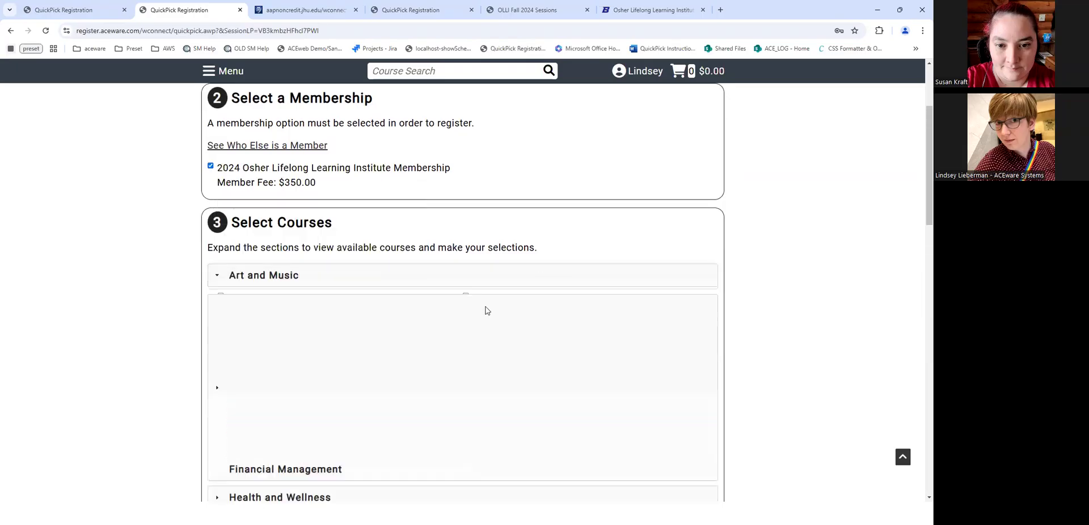
{"action": "scroll", "coordinate": [397, 255], "scroll_direction": "down", "scroll_amount": 3}
{"action": "scroll", "coordinate": [358, 149], "scroll_direction": "up", "scroll_amount": 2}
{"action": "scroll", "coordinate": [248, 374], "scroll_direction": "down", "scroll_amount": 4}
{"action": "scroll", "coordinate": [248, 374], "scroll_direction": "up", "scroll_amount": 3}
{"action": "scroll", "coordinate": [453, 340], "scroll_direction": "down", "scroll_amount": 11}
{"action": "scroll", "coordinate": [919, 379], "scroll_direction": "up", "scroll_amount": 3}
{"action": "scroll", "coordinate": [920, 379], "scroll_direction": "down", "scroll_amount": 5}
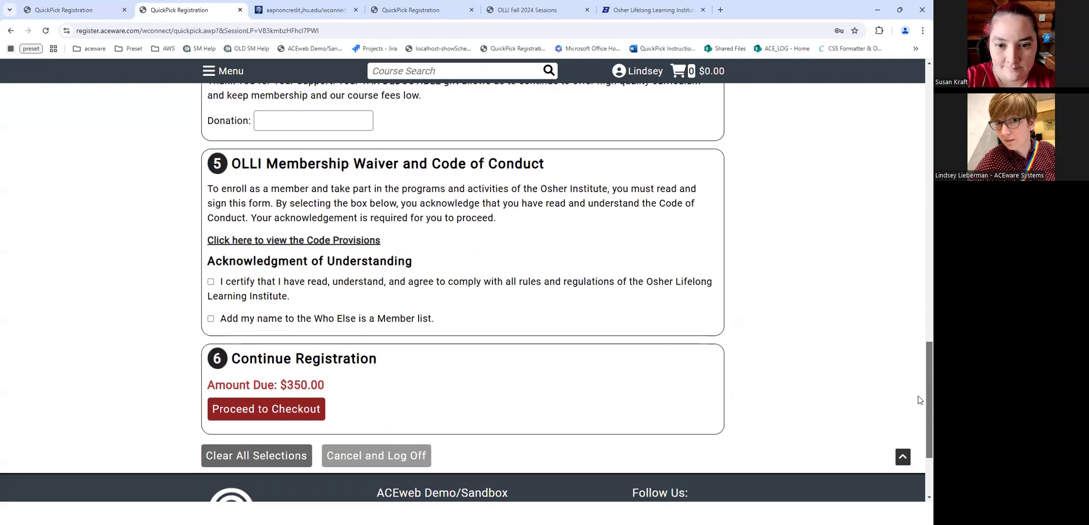
{"action": "scroll", "coordinate": [920, 386], "scroll_direction": "up", "scroll_amount": 4}
{"action": "scroll", "coordinate": [920, 392], "scroll_direction": "down", "scroll_amount": 4}
{"action": "scroll", "coordinate": [920, 394], "scroll_direction": "up", "scroll_amount": 20}
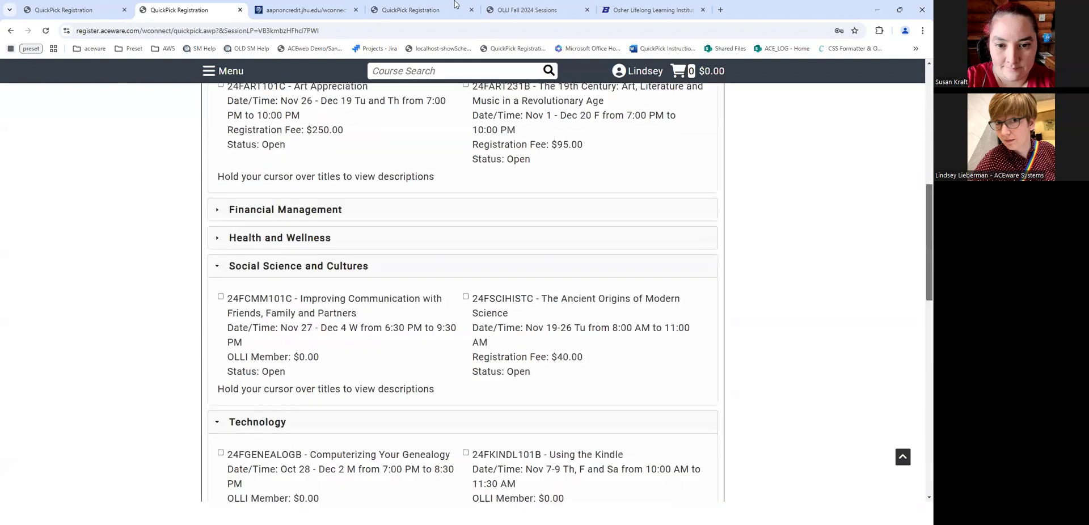
{"action": "left_click", "coordinate": [312, 5]}
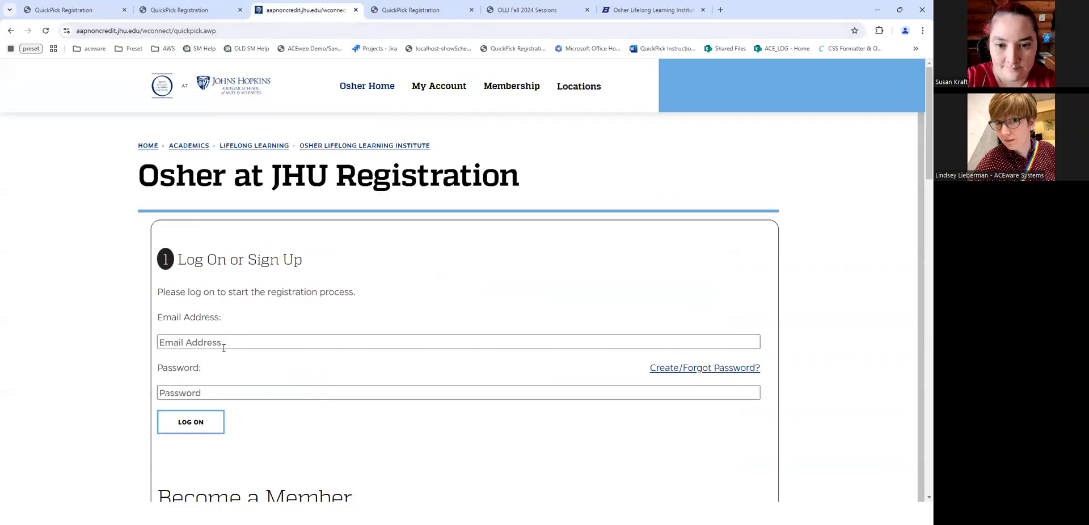
- Log on to Osher at JHU Registration with the saved e-mail and the account password
{"action": "left_click", "coordinate": [301, 346]}
{"action": "type", "text": "lin"}
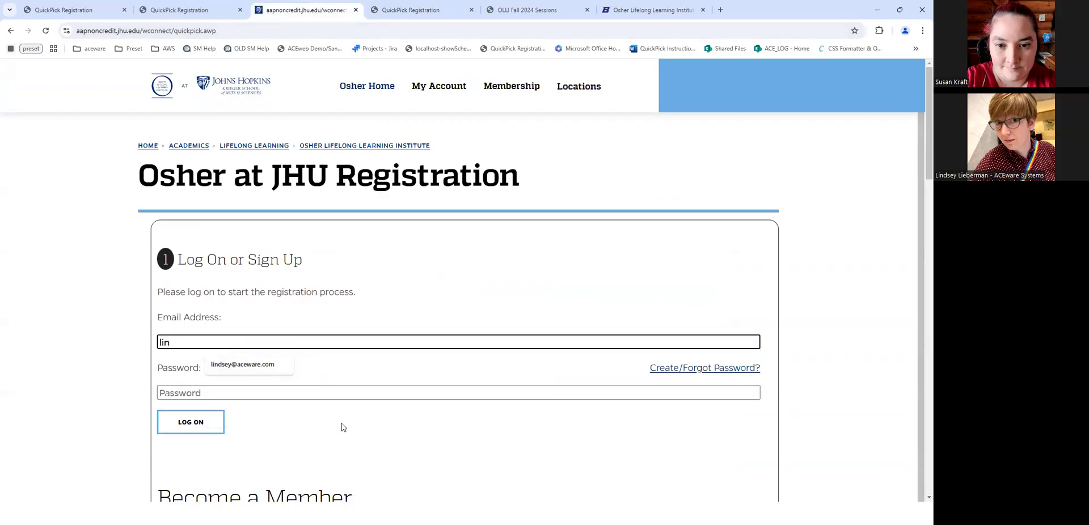
{"action": "key", "text": "Down"}
{"action": "key", "text": "Tab"}
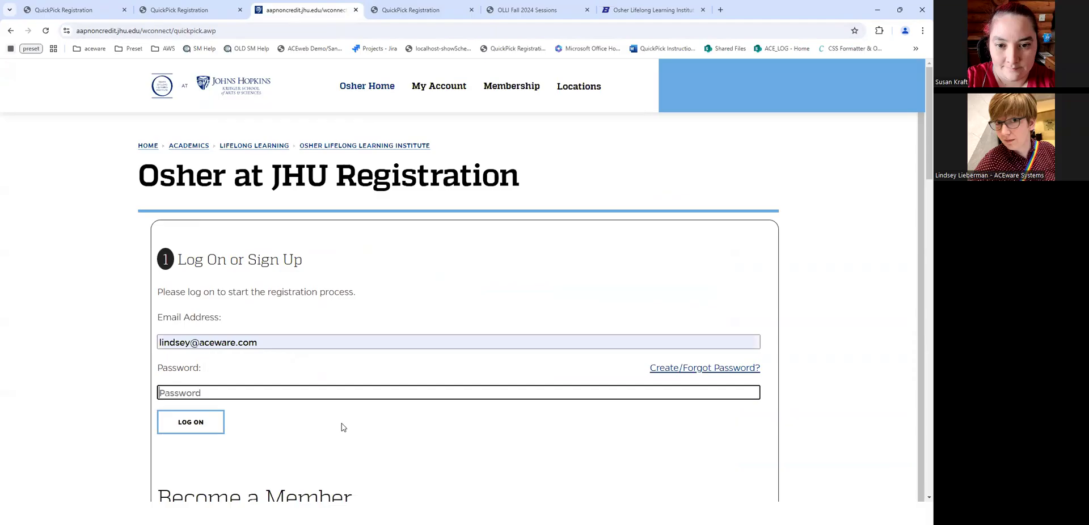
{"action": "type", "text": "•••••"}
{"action": "key", "text": "Return"}
- Try the Winter Membership Pass while browsing the Annual Membership and Winter Courses lists
{"action": "scroll", "coordinate": [414, 281], "scroll_direction": "down", "scroll_amount": 4}
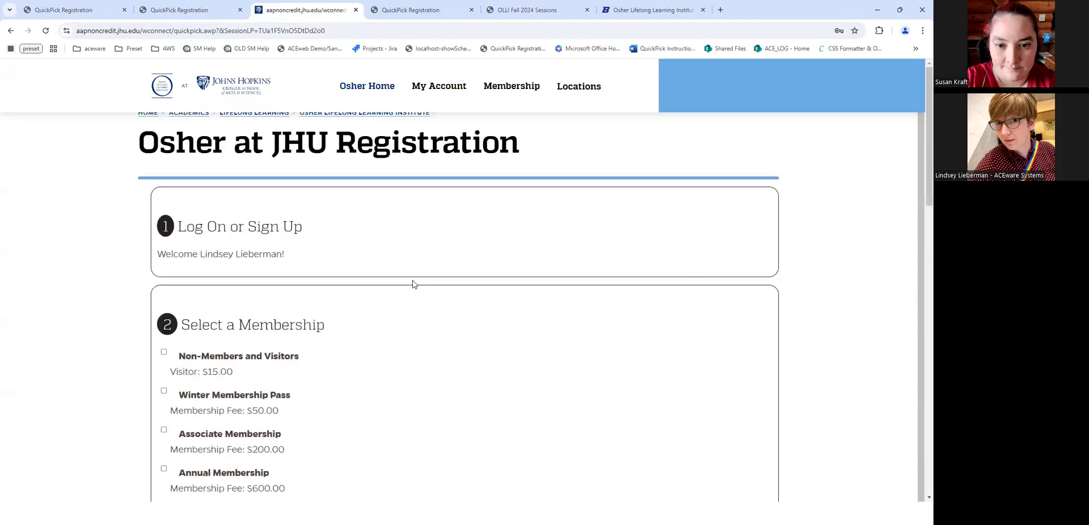
{"action": "left_click", "coordinate": [164, 224]}
{"action": "left_click", "coordinate": [164, 225]}
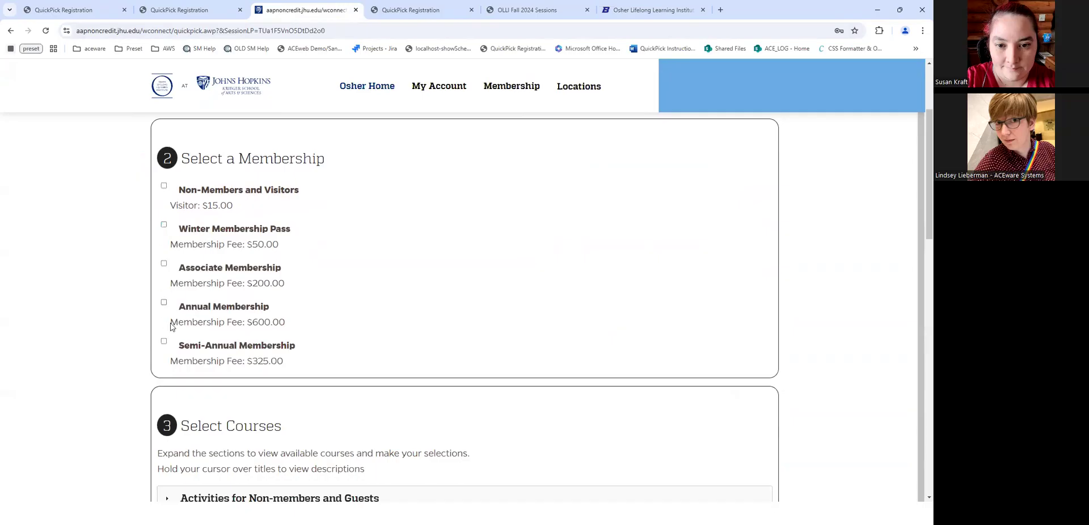
{"action": "scroll", "coordinate": [282, 287], "scroll_direction": "down", "scroll_amount": 2}
{"action": "scroll", "coordinate": [535, 309], "scroll_direction": "down", "scroll_amount": 5}
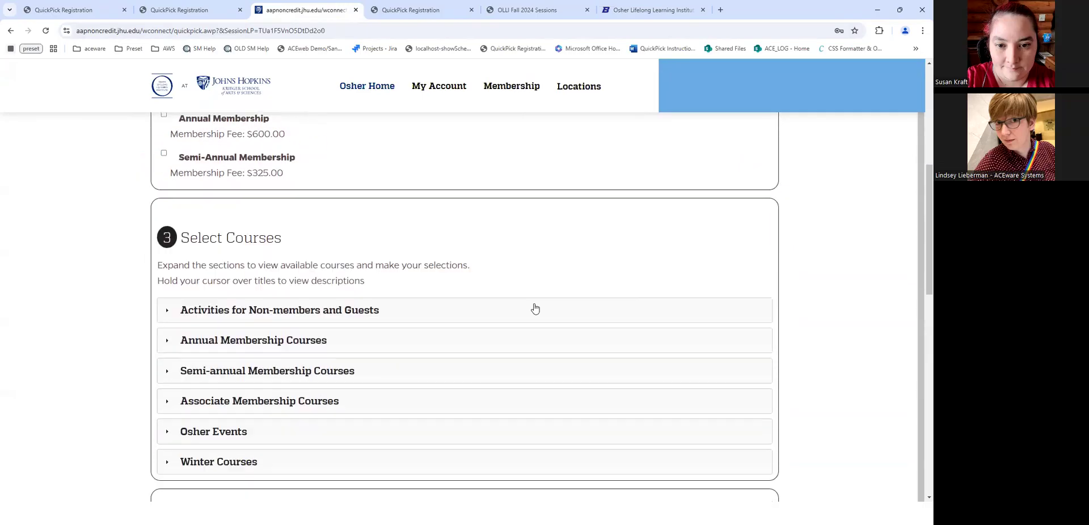
{"action": "scroll", "coordinate": [207, 229], "scroll_direction": "up", "scroll_amount": 1}
{"action": "left_click", "coordinate": [193, 243]}
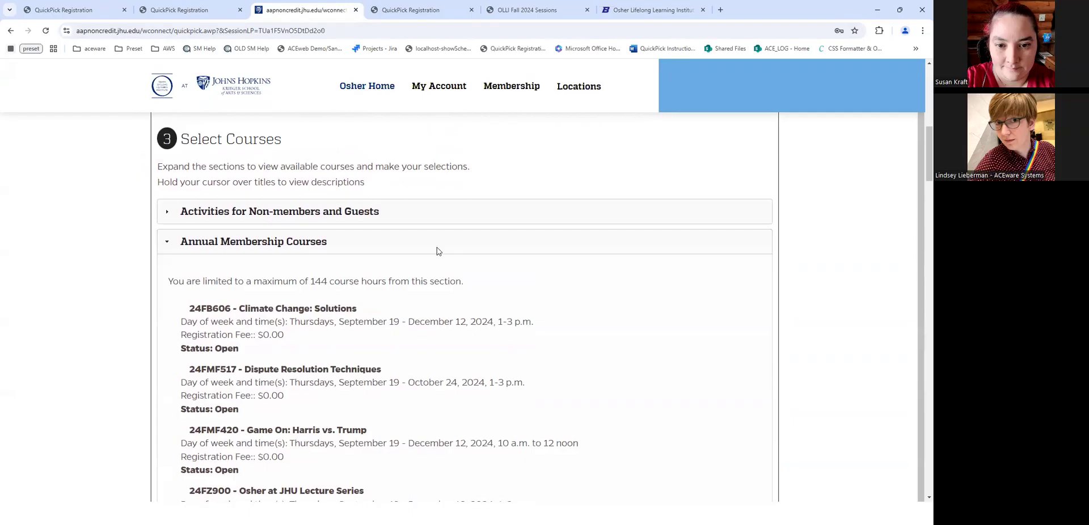
{"action": "scroll", "coordinate": [438, 250], "scroll_direction": "up", "scroll_amount": 6}
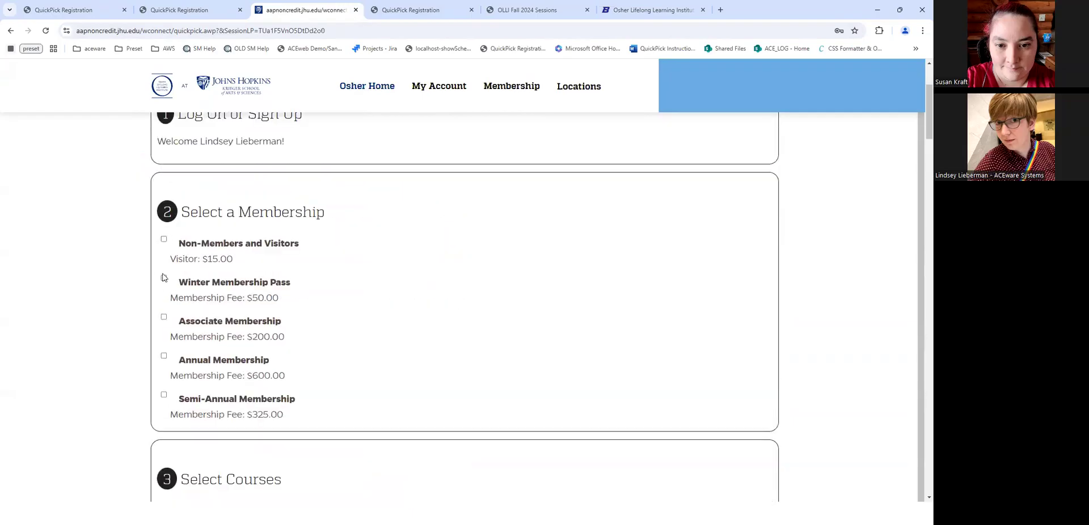
{"action": "left_click", "coordinate": [164, 279]}
{"action": "scroll", "coordinate": [105, 304], "scroll_direction": "up", "scroll_amount": 1}
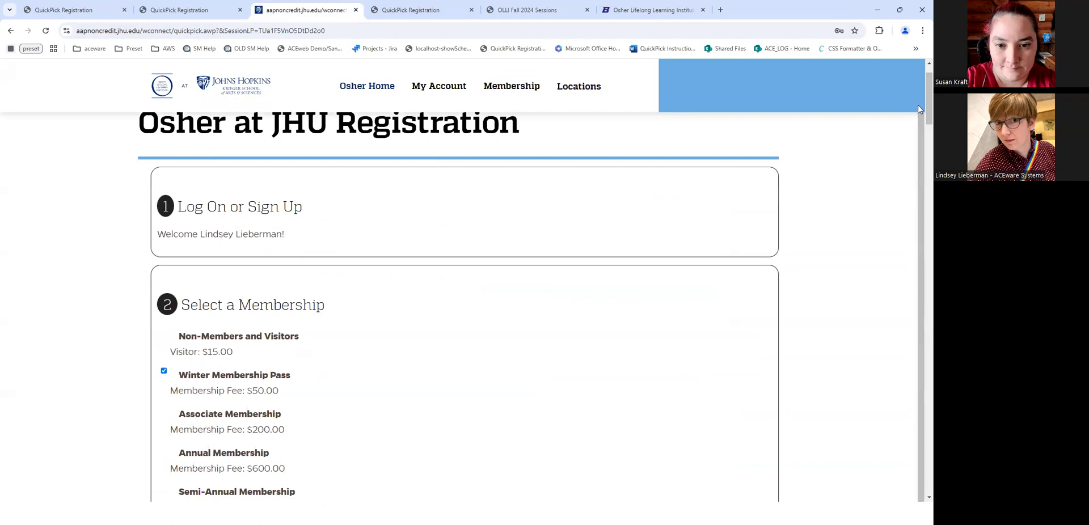
{"action": "left_click_drag", "start_coordinate": [920, 107], "coordinate": [920, 147]}
{"action": "scroll", "coordinate": [920, 146], "scroll_direction": "down", "scroll_amount": 2}
{"action": "scroll", "coordinate": [724, 223], "scroll_direction": "up", "scroll_amount": 1}
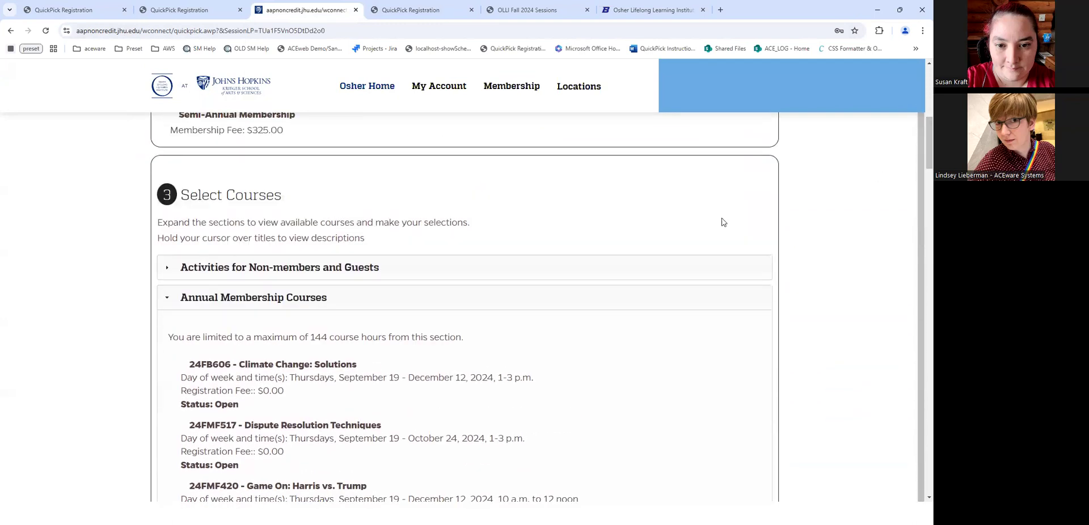
{"action": "left_click", "coordinate": [171, 302]}
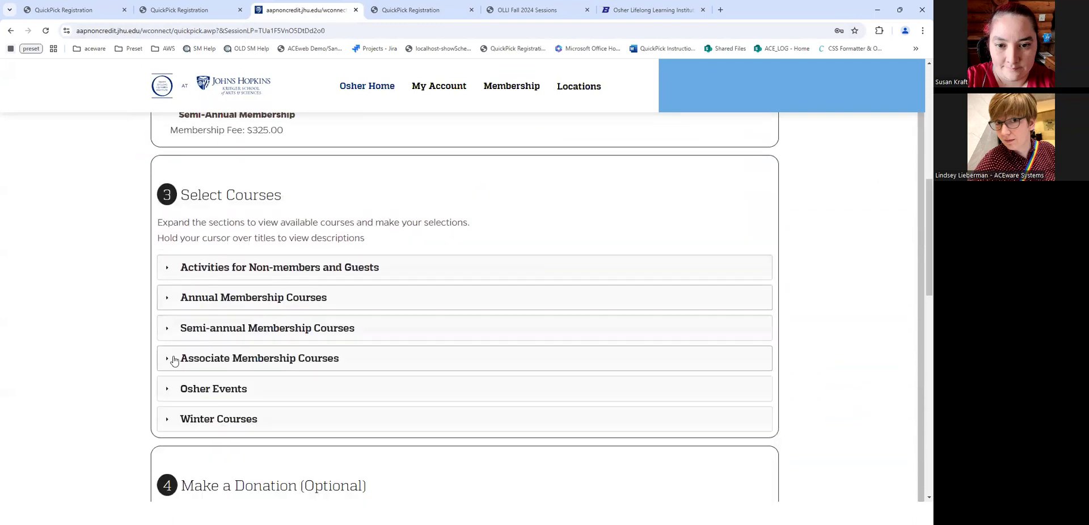
{"action": "left_click", "coordinate": [166, 418]}
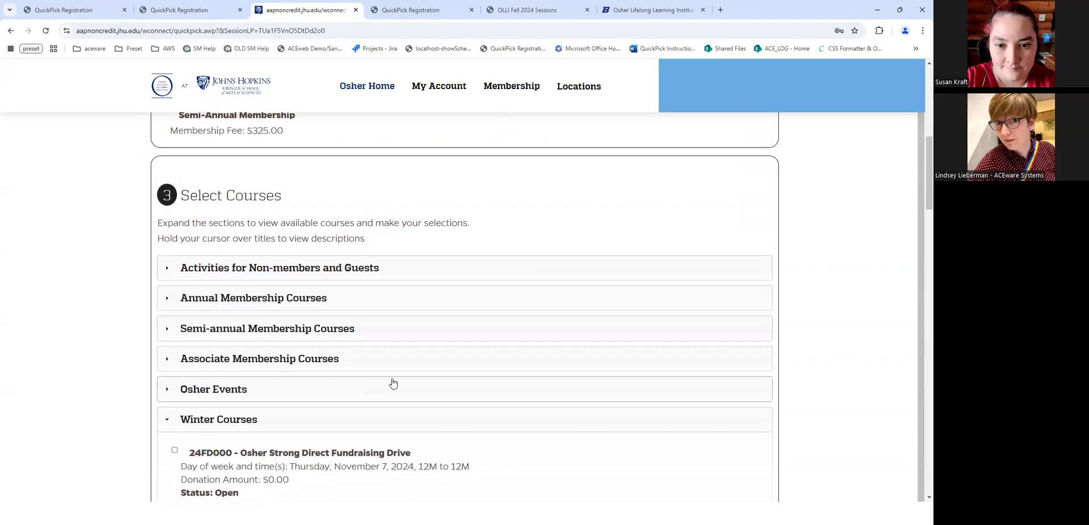
{"action": "scroll", "coordinate": [398, 381], "scroll_direction": "down", "scroll_amount": 3}
{"action": "scroll", "coordinate": [296, 384], "scroll_direction": "down", "scroll_amount": 3}
{"action": "scroll", "coordinate": [182, 197], "scroll_direction": "up", "scroll_amount": 2}
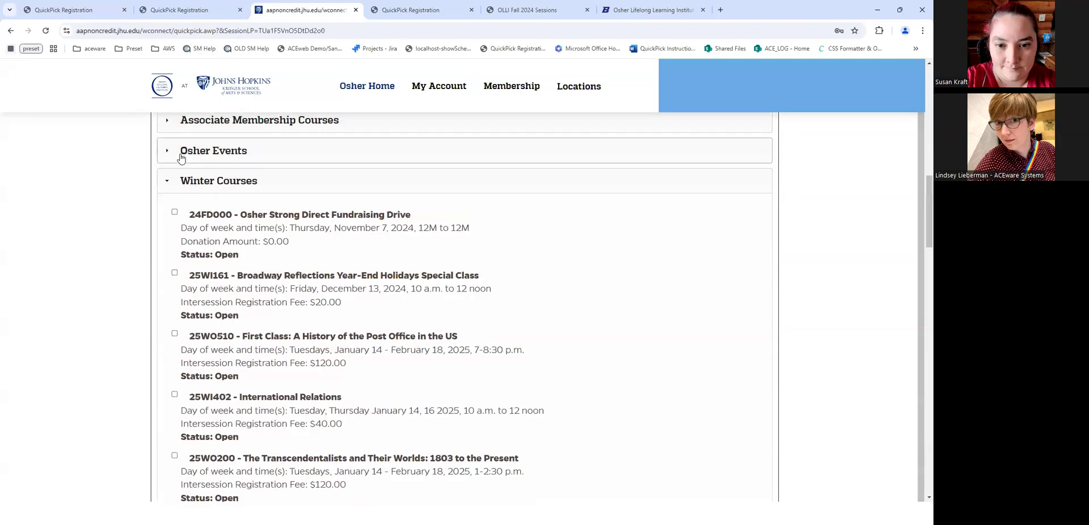
- Replace the Winter Membership Pass with Associate Membership after reviewing the Osher Events and Associate courses
{"action": "left_click", "coordinate": [182, 155]}
{"action": "scroll", "coordinate": [173, 182], "scroll_direction": "up", "scroll_amount": 1}
{"action": "scroll", "coordinate": [174, 182], "scroll_direction": "up", "scroll_amount": 1}
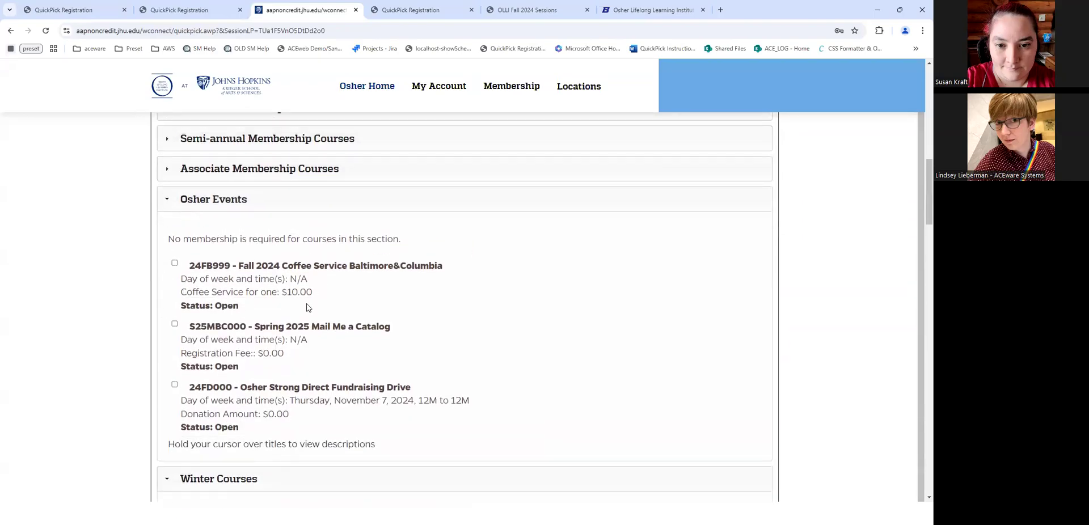
{"action": "left_click", "coordinate": [165, 162]}
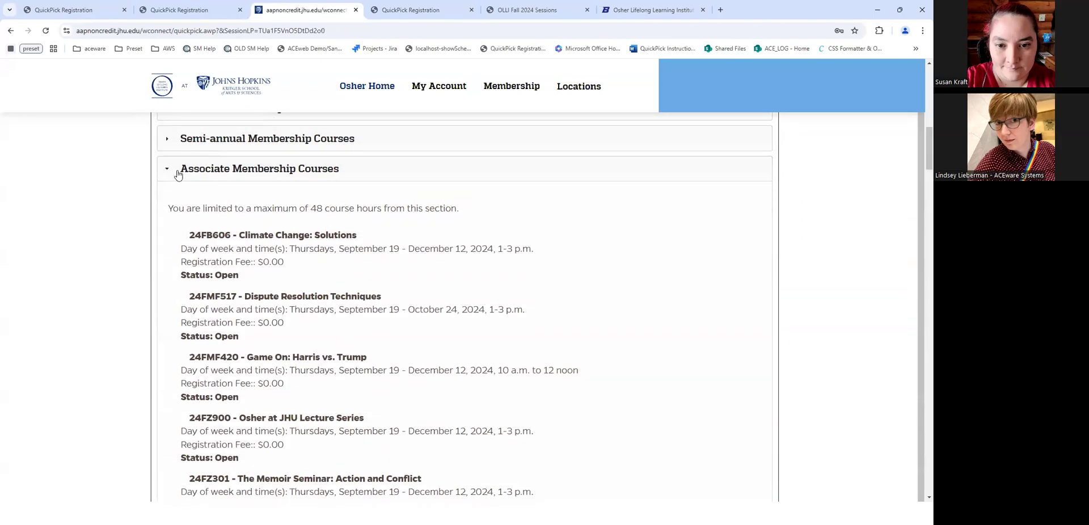
{"action": "scroll", "coordinate": [173, 170], "scroll_direction": "up", "scroll_amount": 2}
{"action": "left_click_drag", "start_coordinate": [185, 302], "coordinate": [644, 340]}
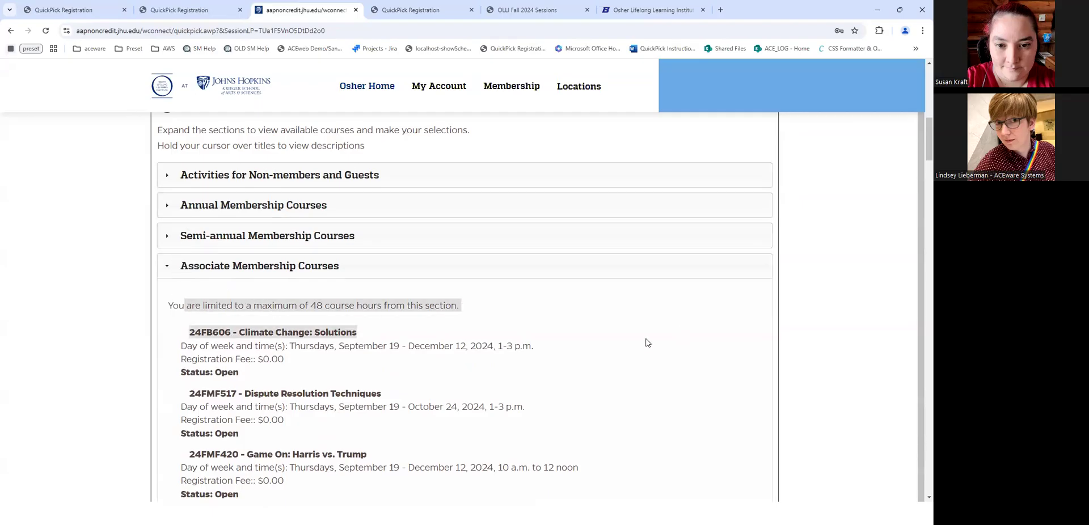
{"action": "scroll", "coordinate": [121, 285], "scroll_direction": "up", "scroll_amount": 7}
{"action": "scroll", "coordinate": [164, 278], "scroll_direction": "down", "scroll_amount": 1}
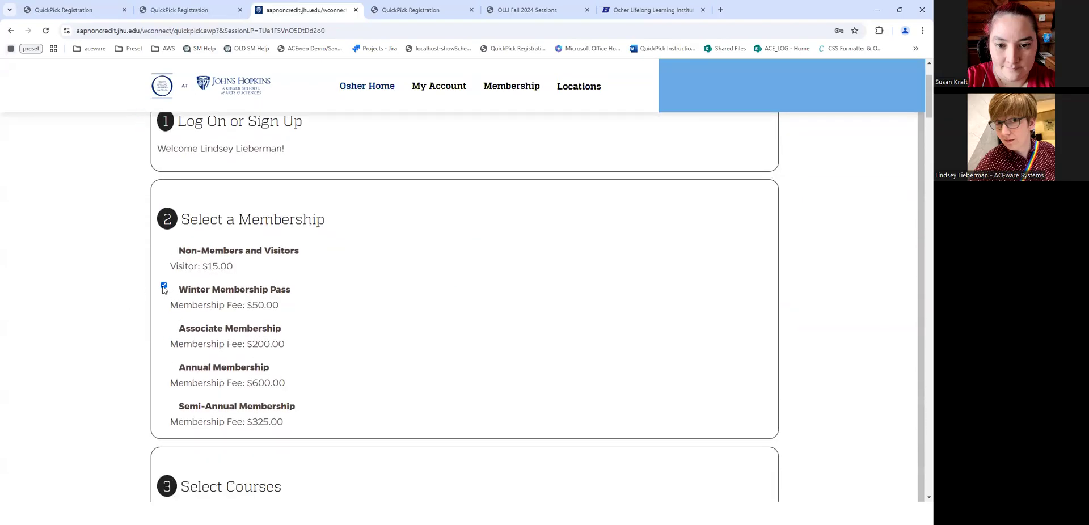
{"action": "left_click", "coordinate": [164, 286]}
{"action": "scroll", "coordinate": [165, 325], "scroll_direction": "down", "scroll_amount": 2}
{"action": "left_click", "coordinate": [164, 227]}
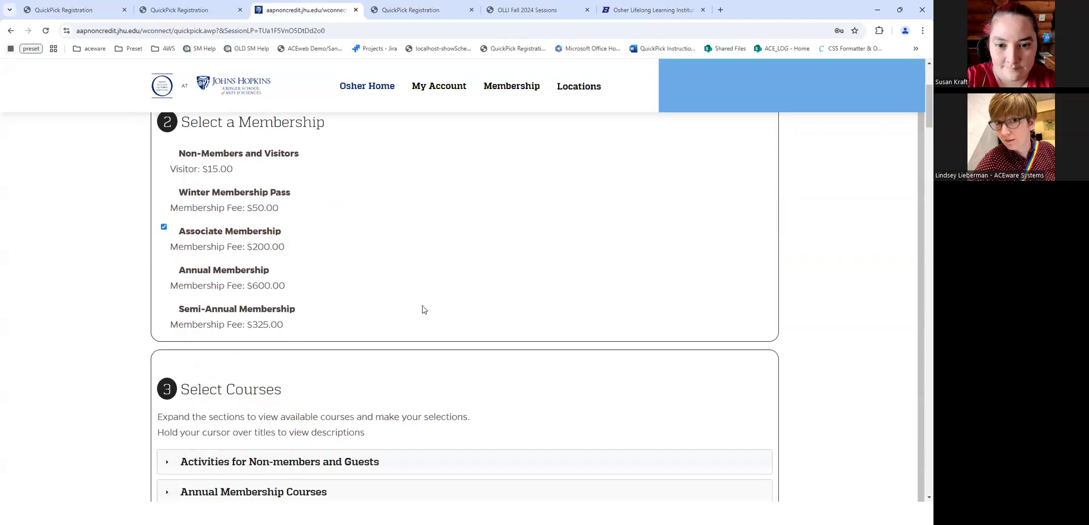
{"action": "scroll", "coordinate": [307, 316], "scroll_direction": "down", "scroll_amount": 3}
{"action": "scroll", "coordinate": [217, 357], "scroll_direction": "down", "scroll_amount": 3}
- Add the Climate Change: Solutions and Dispute Resolution Techniques courses to the selections
{"action": "left_click", "coordinate": [188, 345]}
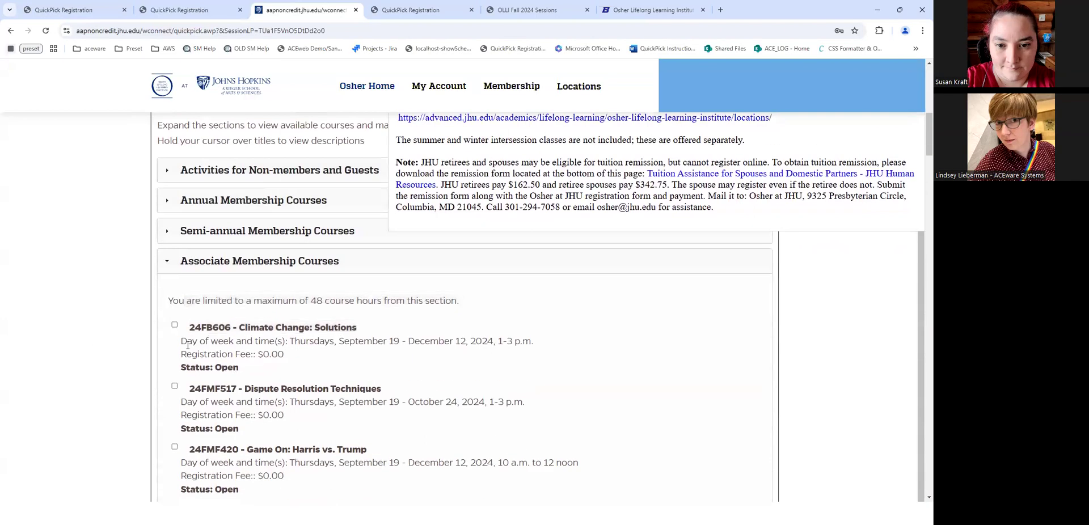
{"action": "left_click", "coordinate": [175, 325]}
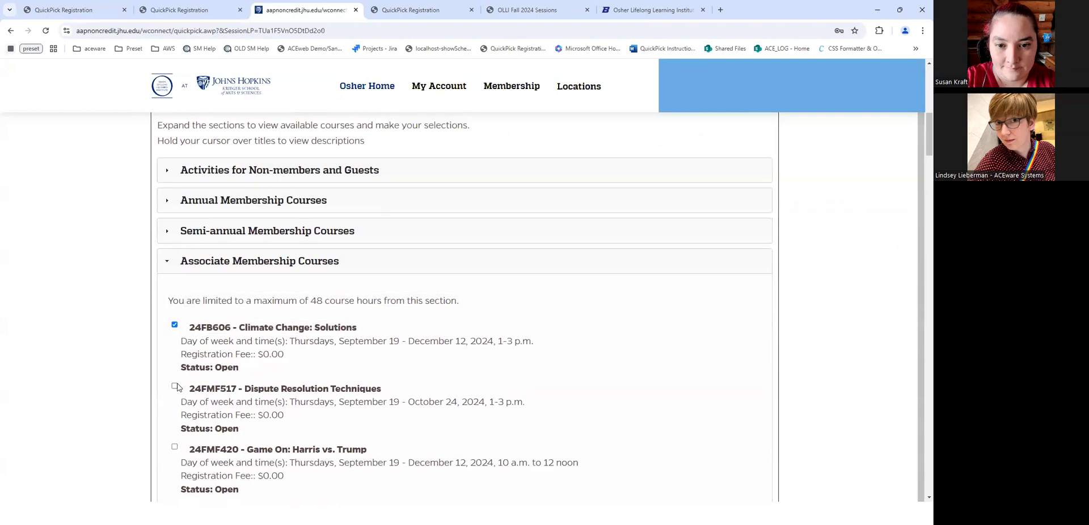
{"action": "left_click", "coordinate": [175, 387]}
{"action": "scroll", "coordinate": [353, 384], "scroll_direction": "down", "scroll_amount": 3}
{"action": "scroll", "coordinate": [353, 383], "scroll_direction": "up", "scroll_amount": 1}
- Attempt to add Game On: Harris vs. Trump and dismiss the Not Allowed hour-limit warning
{"action": "left_click", "coordinate": [175, 350]}
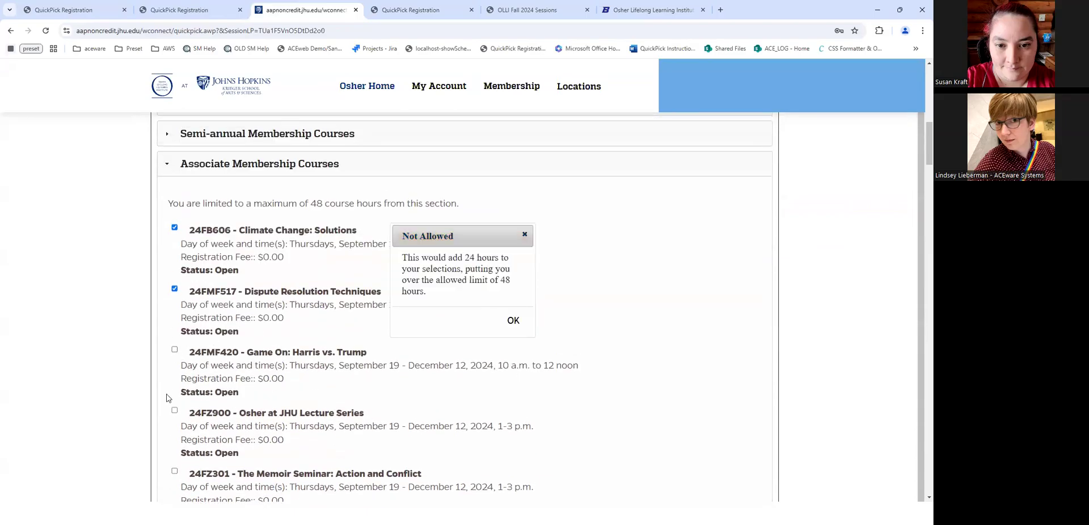
{"action": "left_click_drag", "start_coordinate": [408, 259], "coordinate": [500, 284]}
{"action": "left_click", "coordinate": [486, 288]}
{"action": "left_click", "coordinate": [514, 321]}
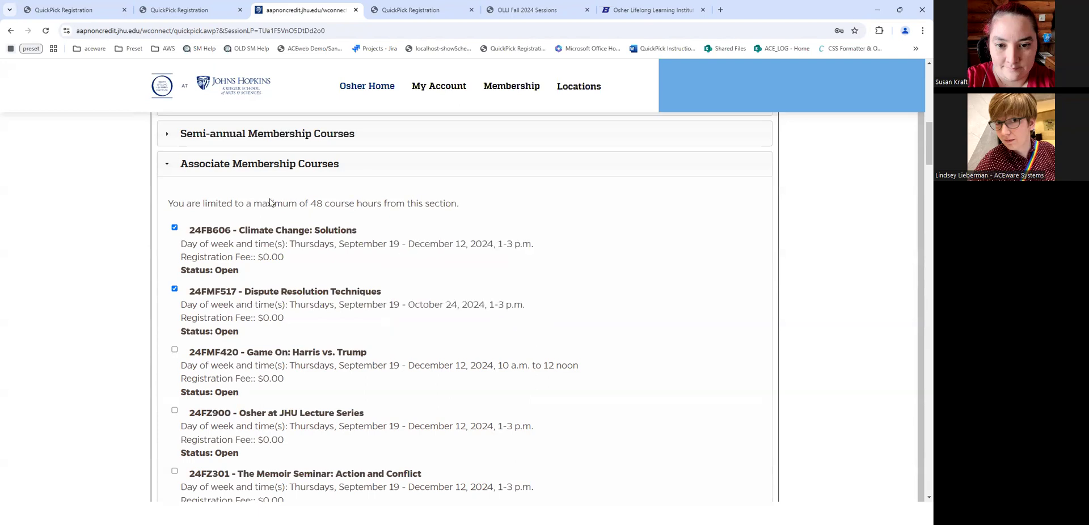
{"action": "left_click", "coordinate": [392, 7]}
{"action": "left_click", "coordinate": [197, 30]}
- Reload the South Dakota registration page and log on with the saved e-mail
{"action": "key", "text": "Return"}
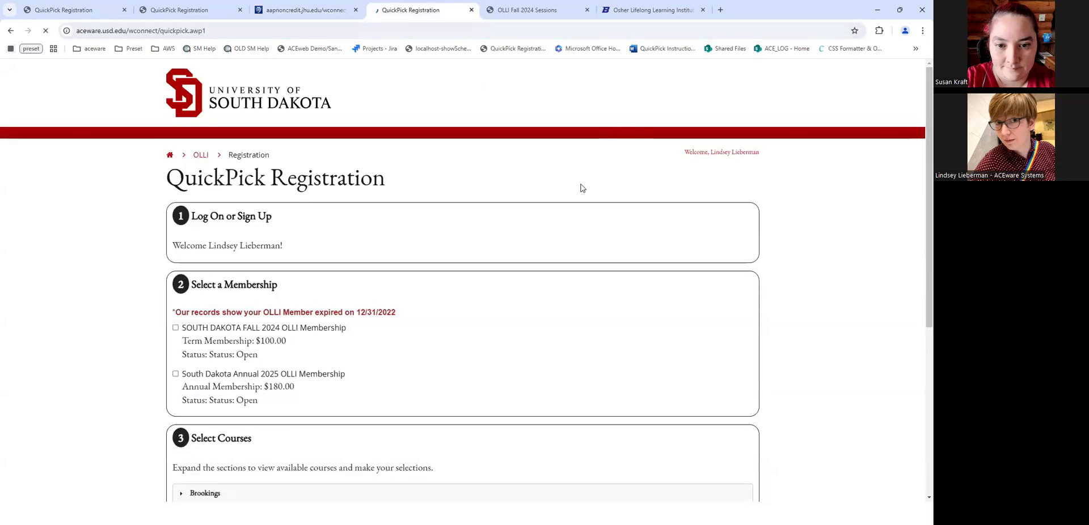
{"action": "left_click", "coordinate": [233, 281]}
{"action": "left_click", "coordinate": [221, 315]}
{"action": "type", "text": "••"}
{"action": "key", "text": "Return"}
- Choose the Annual 2025 OLLI Membership instead of the Fall 2024 one
{"action": "scroll", "coordinate": [363, 323], "scroll_direction": "down", "scroll_amount": 1}
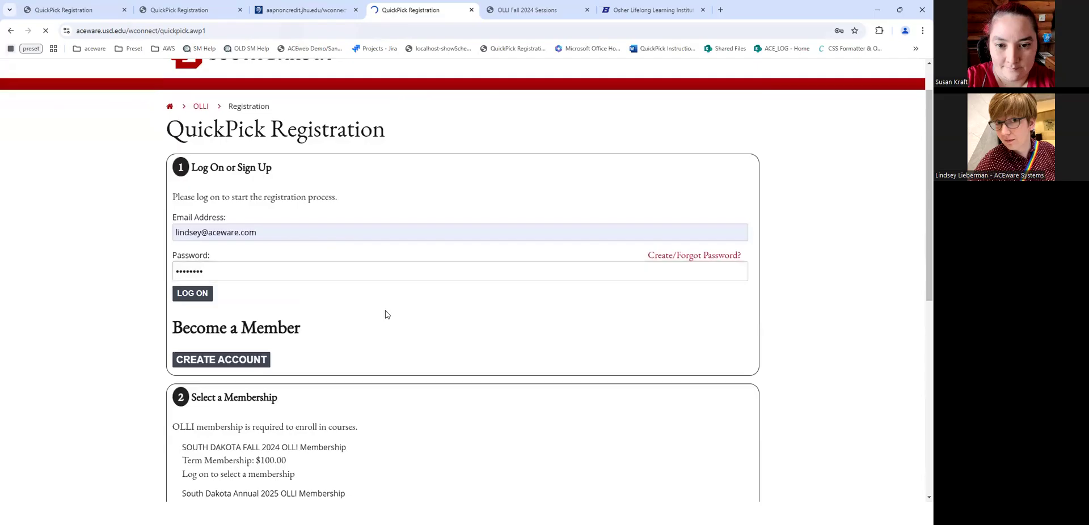
{"action": "scroll", "coordinate": [151, 295], "scroll_direction": "down", "scroll_amount": 3}
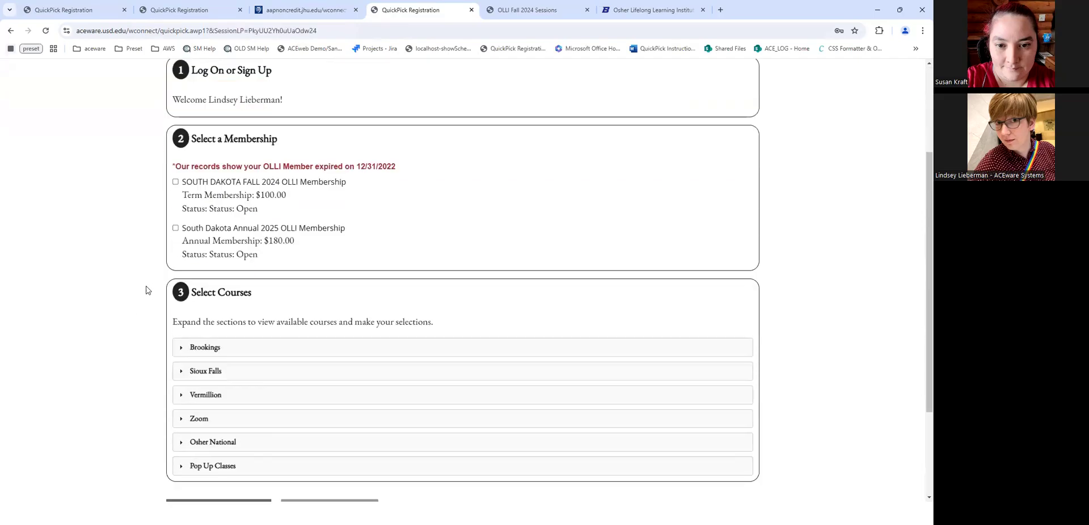
{"action": "left_click", "coordinate": [176, 182]}
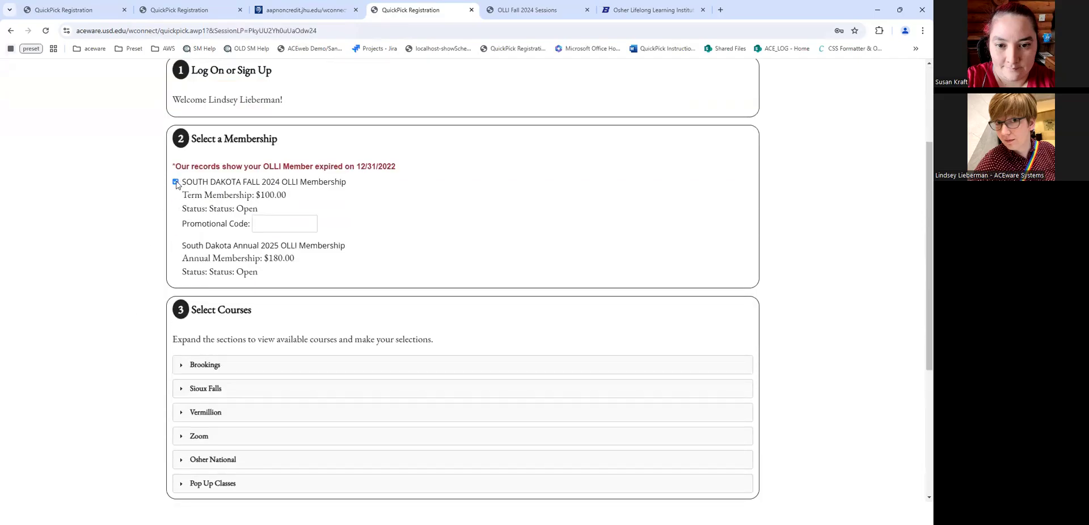
{"action": "left_click", "coordinate": [176, 182]}
{"action": "left_click", "coordinate": [176, 228]}
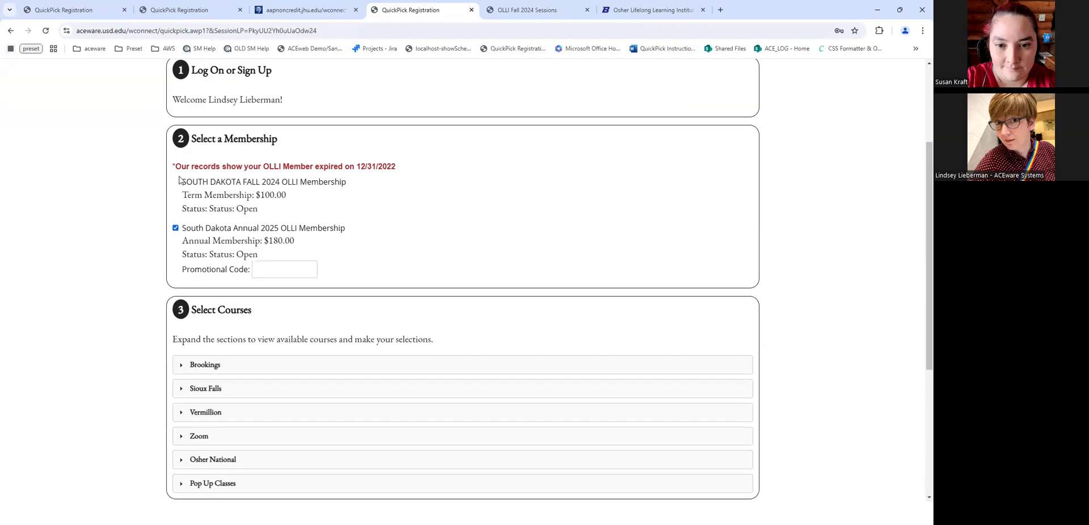
- Expand the Brookings, Osher National and Zoom course sections
{"action": "left_click", "coordinate": [195, 365]}
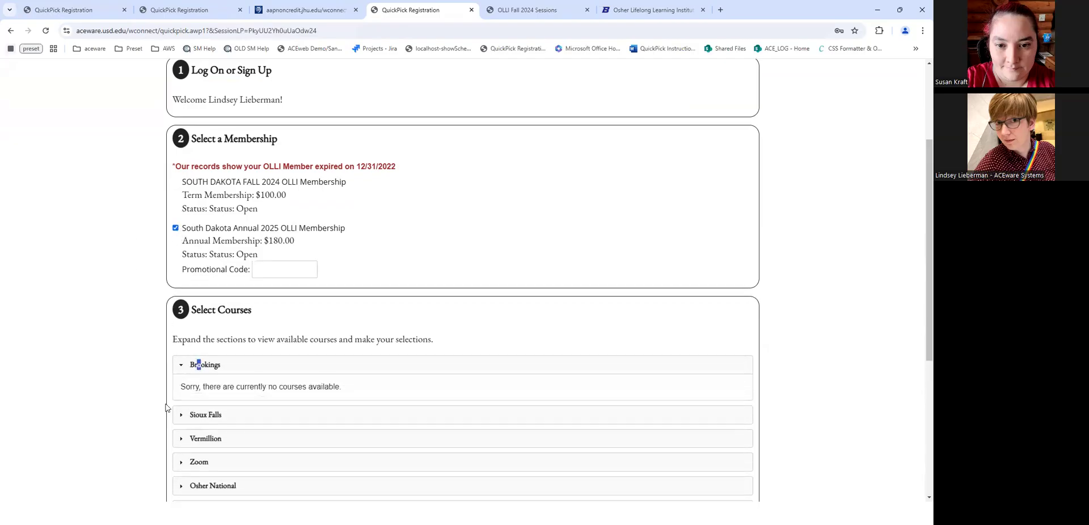
{"action": "left_click", "coordinate": [236, 486]}
{"action": "left_click", "coordinate": [239, 467]}
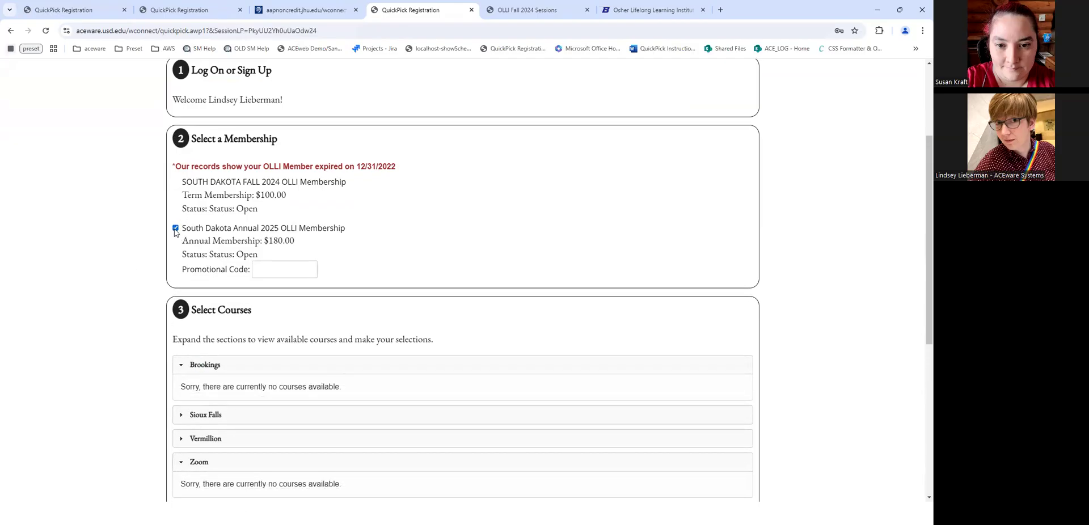
{"action": "left_click", "coordinate": [284, 276]}
{"action": "left_click", "coordinate": [505, 10]}
{"action": "key", "text": "ctrl+l"}
- Log on to UTEP's OLLI Fall 2024 Sessions page with the saved e-mail and password
{"action": "scroll", "coordinate": [444, 257], "scroll_direction": "down", "scroll_amount": 5}
{"action": "scroll", "coordinate": [187, 320], "scroll_direction": "up", "scroll_amount": 1}
{"action": "left_click", "coordinate": [187, 319]}
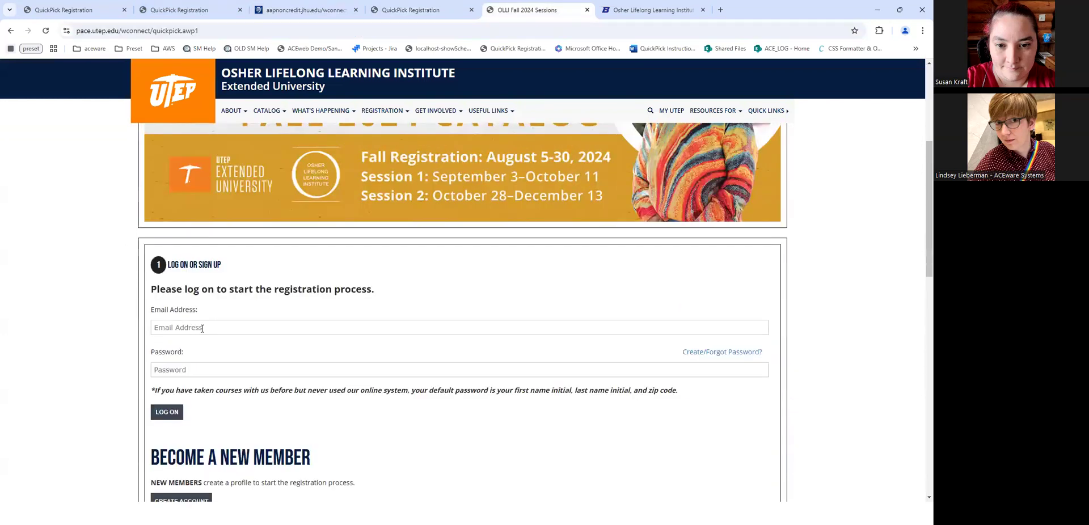
{"action": "left_click", "coordinate": [210, 329]}
{"action": "key", "text": "Down"}
{"action": "key", "text": "Tab"}
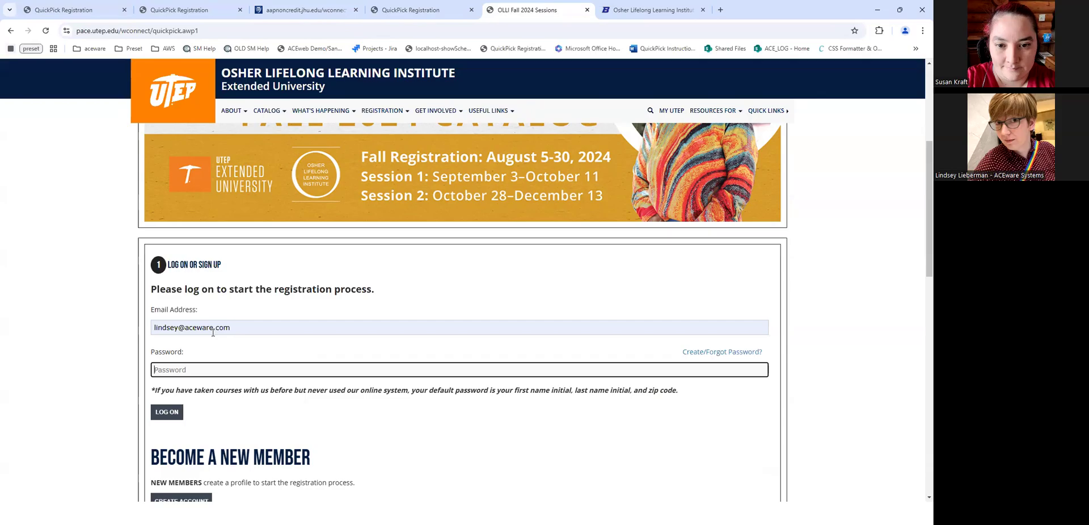
{"action": "type", "text": "•••"}
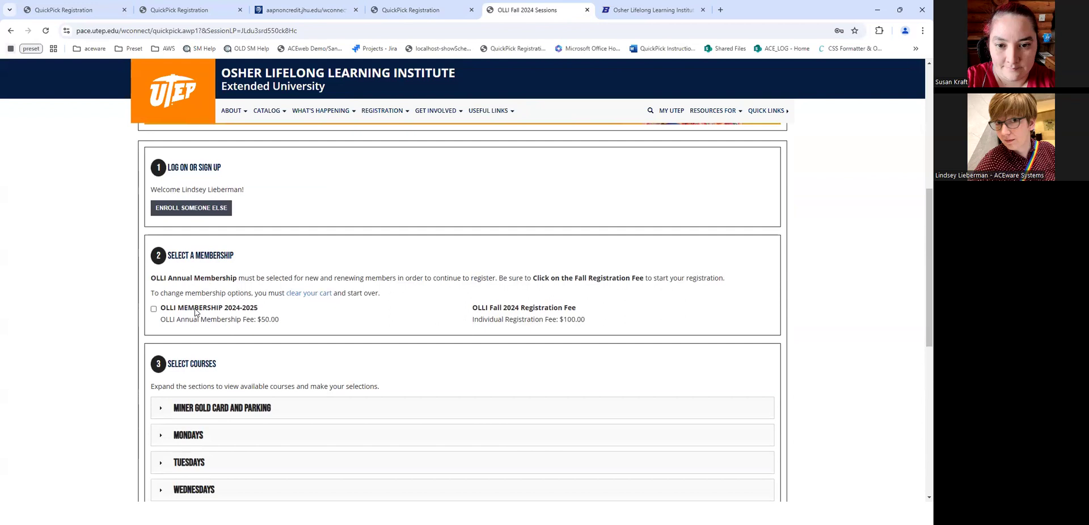
{"action": "mouse_move", "coordinate": [195, 313]}
- Add the $50.00 OLLI Membership 2024-2025 and the $100.00 Fall 2024 Registration Fee
{"action": "scroll", "coordinate": [328, 319], "scroll_direction": "down", "scroll_amount": 2}
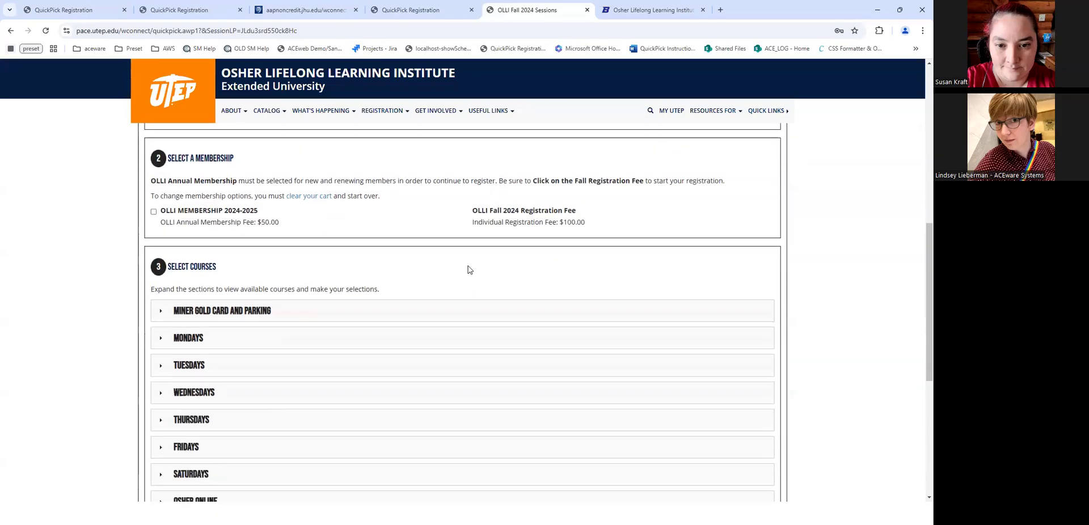
{"action": "left_click", "coordinate": [163, 312]}
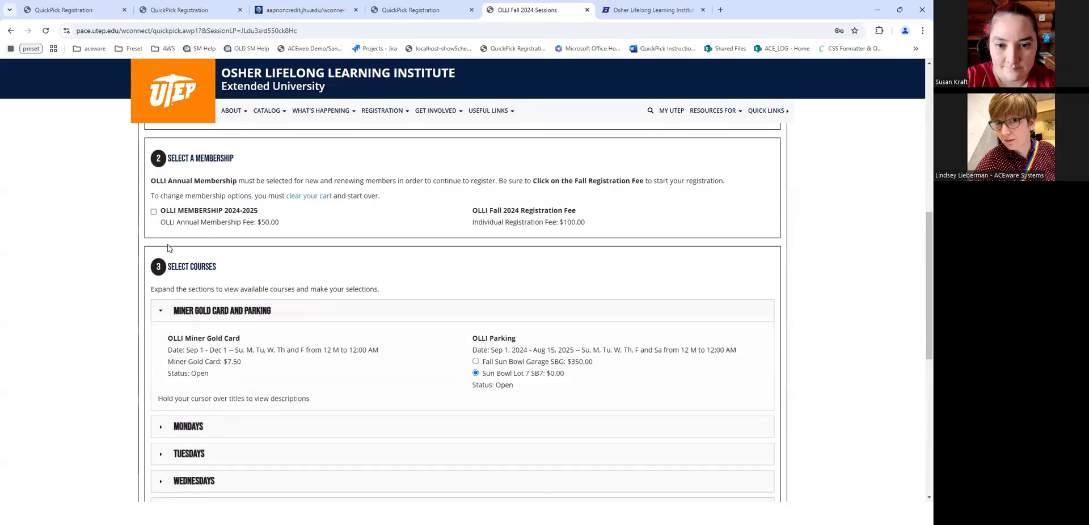
{"action": "left_click", "coordinate": [153, 211]}
{"action": "left_click", "coordinate": [465, 212]}
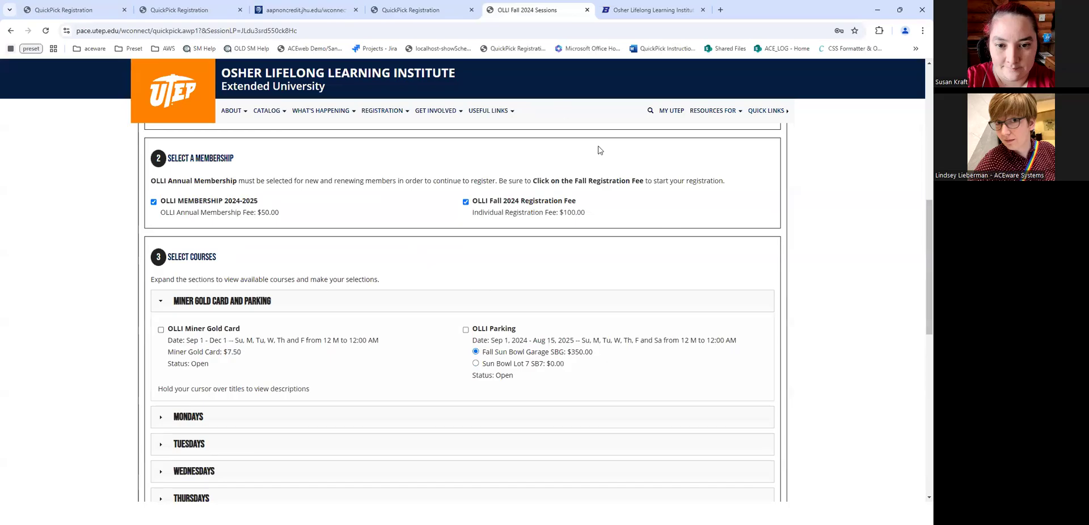
{"action": "left_click_drag", "start_coordinate": [220, 351], "coordinate": [514, 375]}
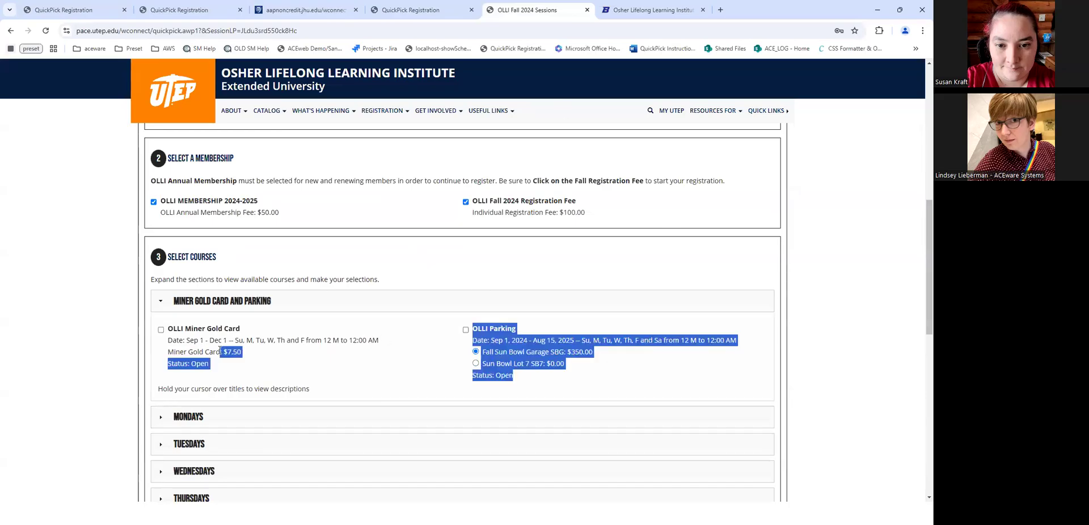
{"action": "left_click", "coordinate": [653, 8]}
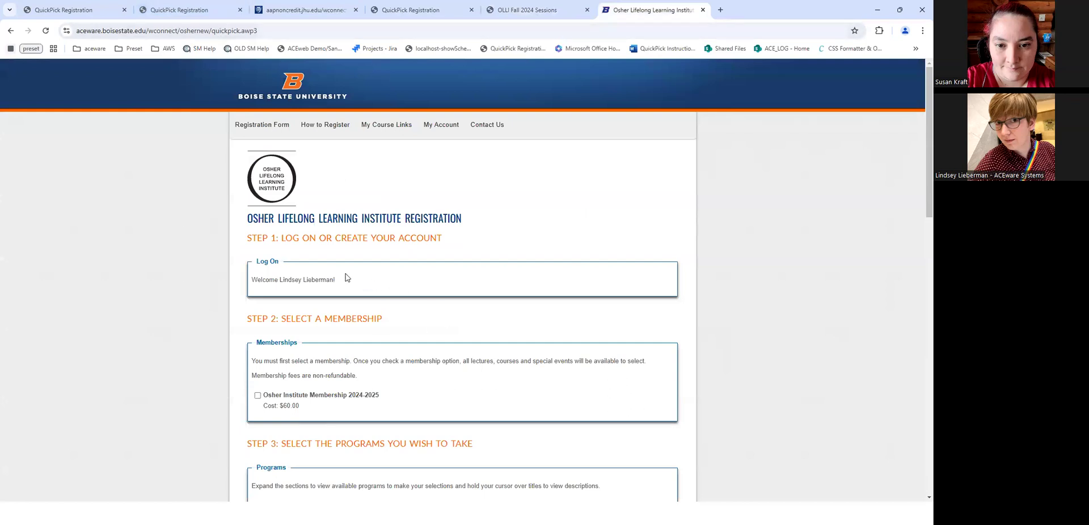
- Reload Boise State's Osher registration page and log on with the saved e-mail
{"action": "key", "text": "ctrl+l"}
{"action": "key", "text": "Return"}
{"action": "left_click", "coordinate": [299, 312]}
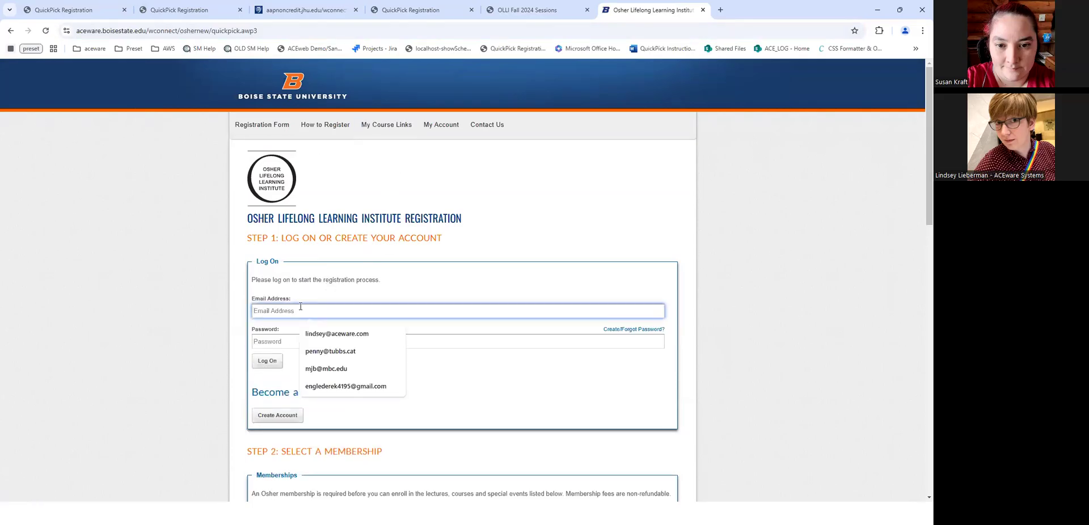
{"action": "key", "text": "Down"}
{"action": "key", "text": "Tab"}
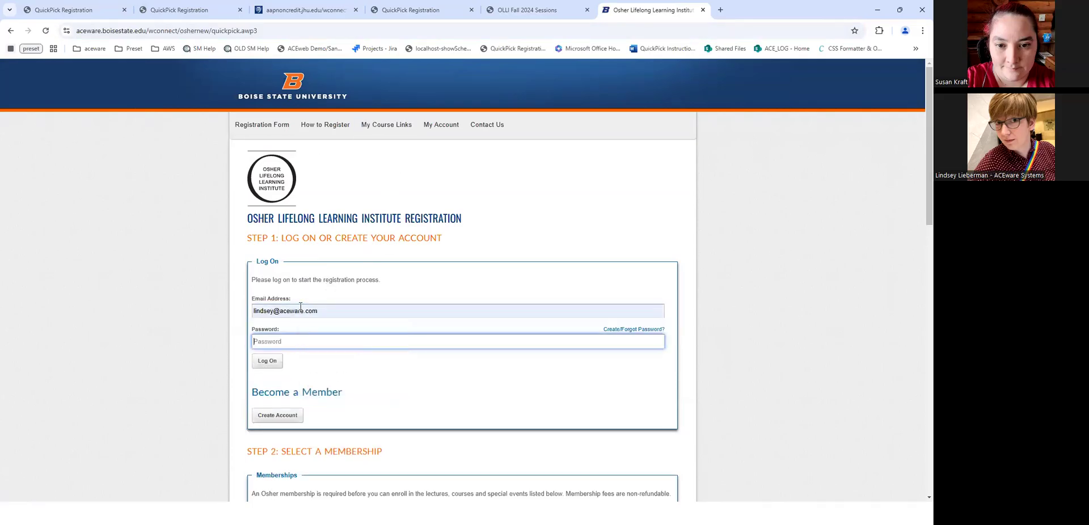
{"action": "type", "text": "••••••••"}
{"action": "key", "text": "Return"}
- Expand the December and January programs and select the Osher Institute Membership 2024-2025
{"action": "scroll", "coordinate": [383, 280], "scroll_direction": "down", "scroll_amount": 3}
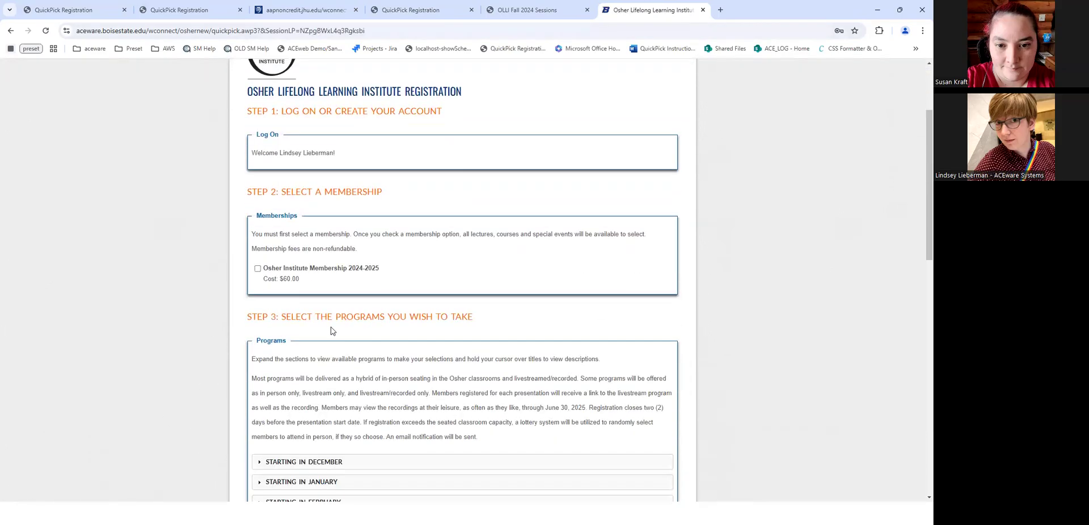
{"action": "scroll", "coordinate": [280, 365], "scroll_direction": "down", "scroll_amount": 1}
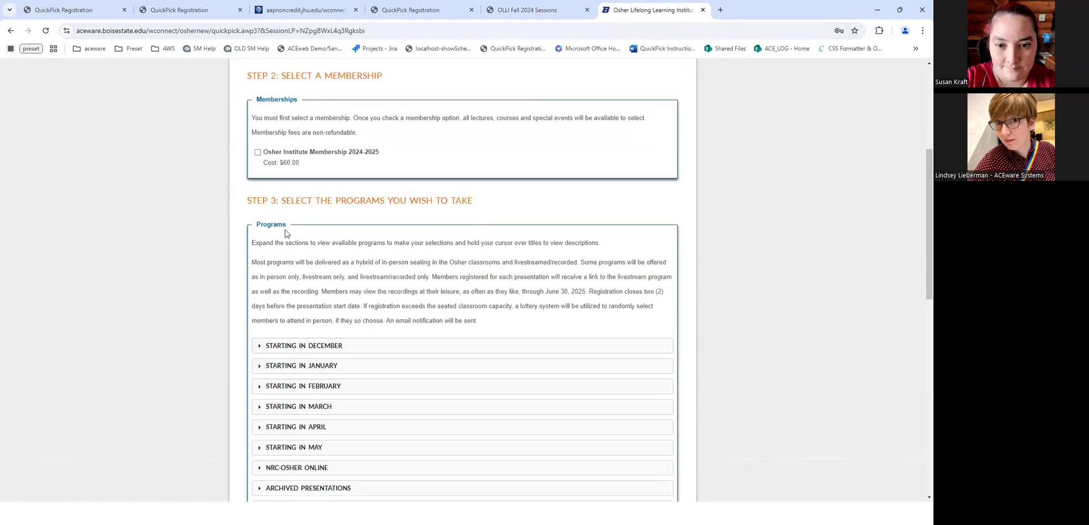
{"action": "left_click_drag", "start_coordinate": [258, 243], "coordinate": [501, 322]}
{"action": "left_click", "coordinate": [376, 311]}
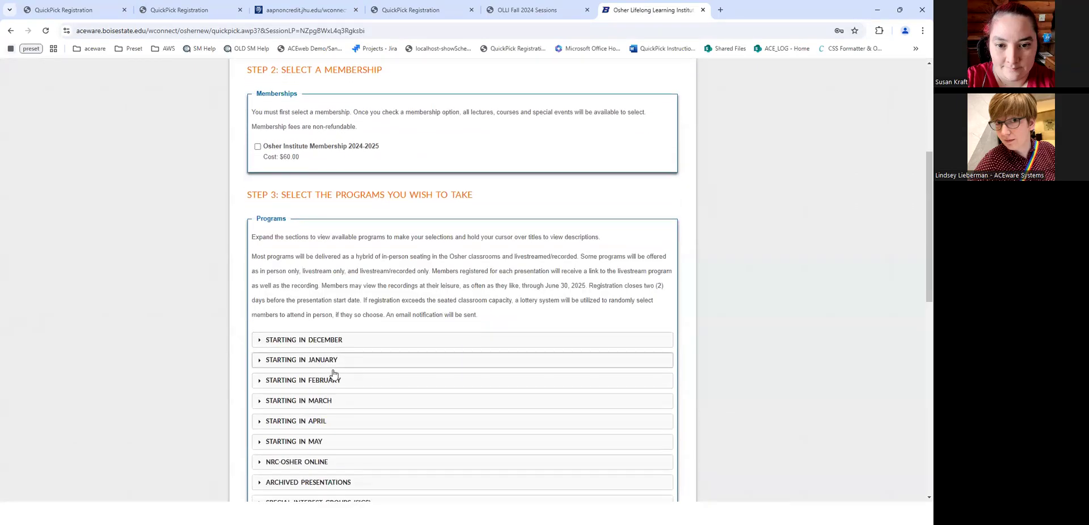
{"action": "scroll", "coordinate": [333, 372], "scroll_direction": "down", "scroll_amount": 1}
{"action": "left_click", "coordinate": [301, 299]}
{"action": "left_click", "coordinate": [330, 340]}
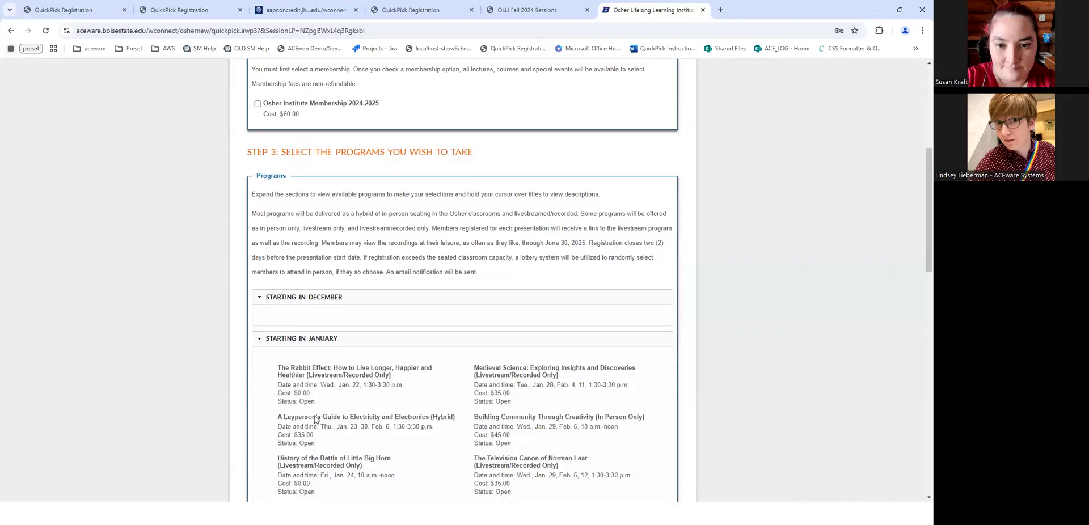
{"action": "left_click", "coordinate": [256, 106]}
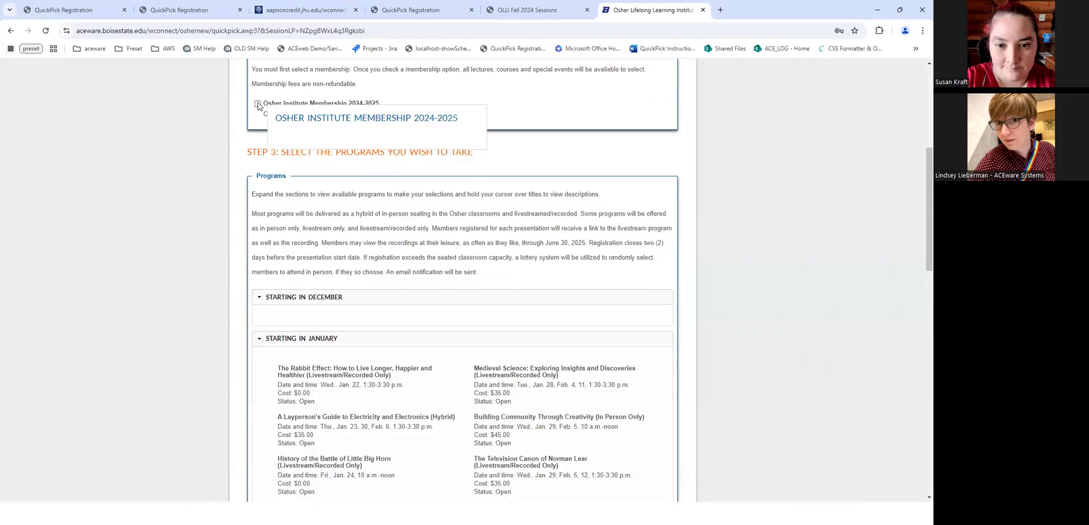
- Expand the Starting in March programs and check the $60.00 amount due at checkout
{"action": "scroll", "coordinate": [438, 329], "scroll_direction": "down", "scroll_amount": 4}
{"action": "scroll", "coordinate": [482, 371], "scroll_direction": "down", "scroll_amount": 1}
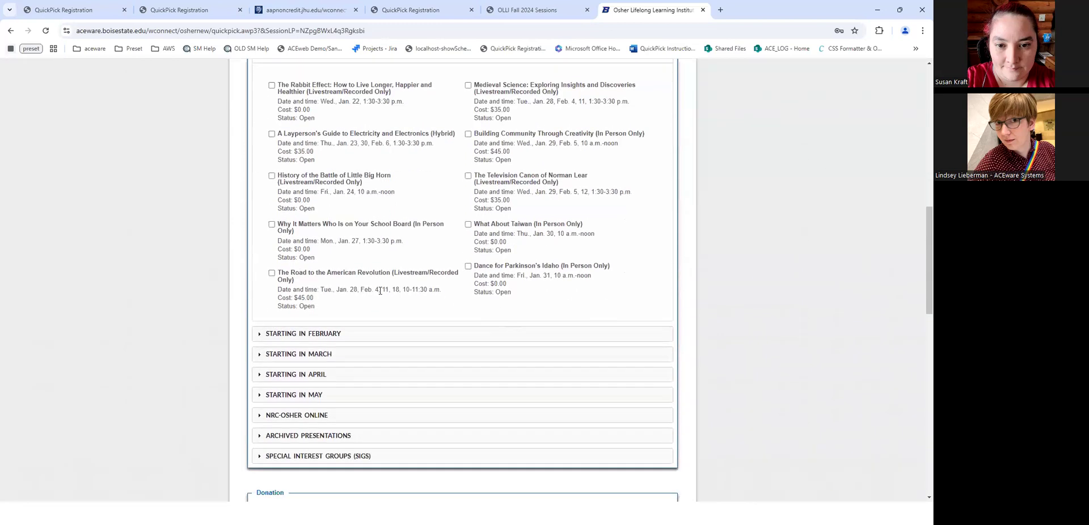
{"action": "left_click", "coordinate": [335, 346]}
{"action": "scroll", "coordinate": [459, 403], "scroll_direction": "down", "scroll_amount": 5}
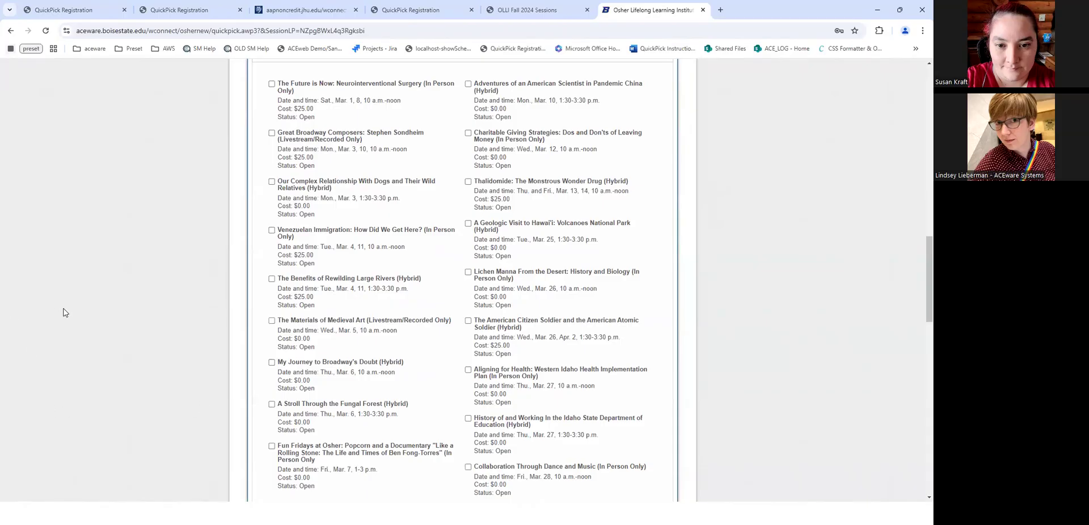
{"action": "scroll", "coordinate": [754, 335], "scroll_direction": "down", "scroll_amount": 9}
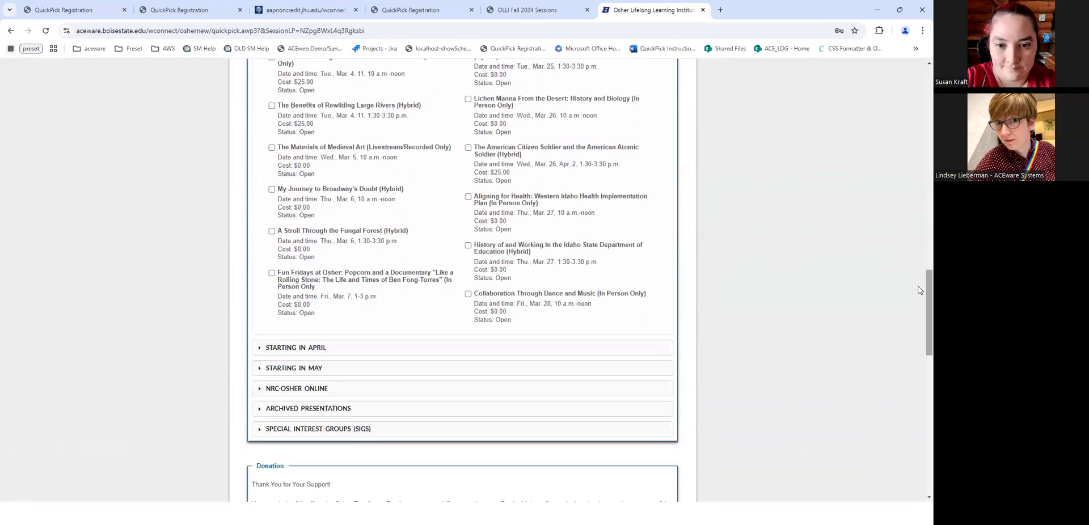
{"action": "scroll", "coordinate": [920, 346], "scroll_direction": "down", "scroll_amount": 4}
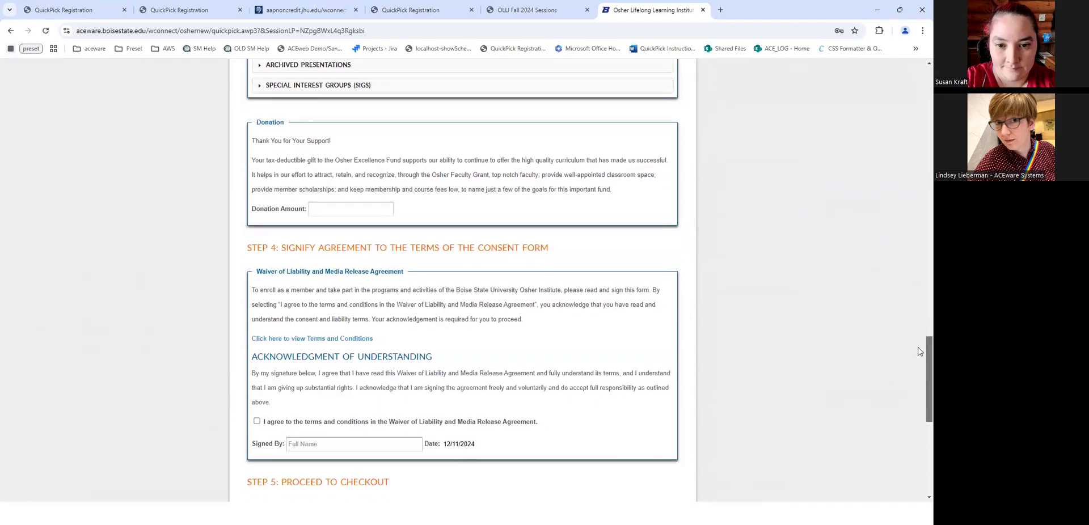
{"action": "scroll", "coordinate": [919, 358], "scroll_direction": "up", "scroll_amount": 3}
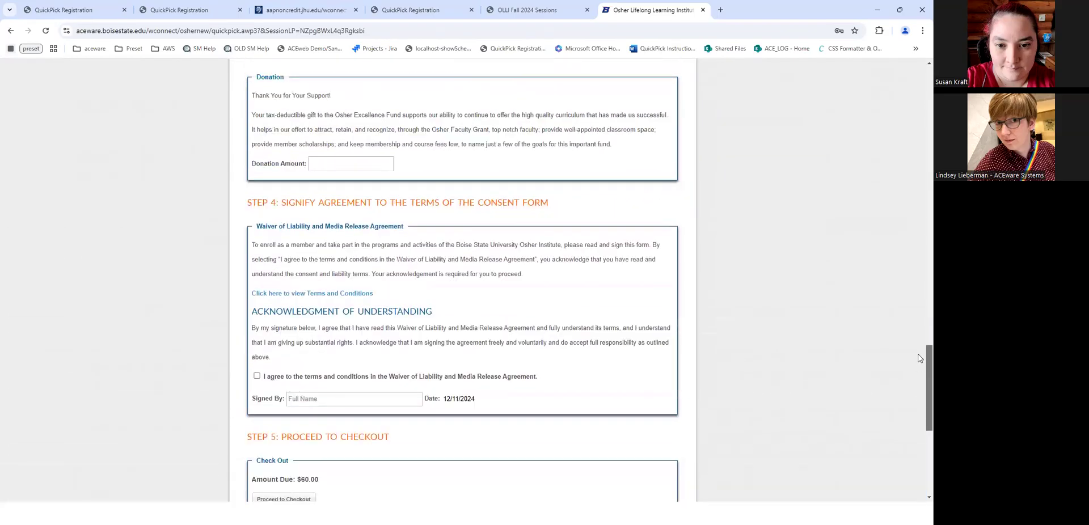
{"action": "scroll", "coordinate": [920, 359], "scroll_direction": "up", "scroll_amount": 1}
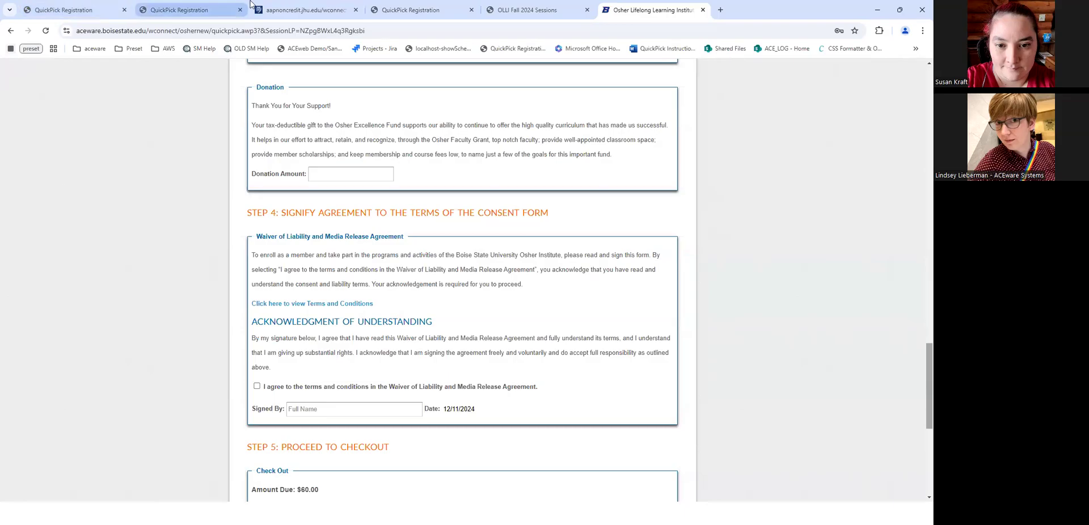
{"action": "mouse_move", "coordinate": [352, 9]}
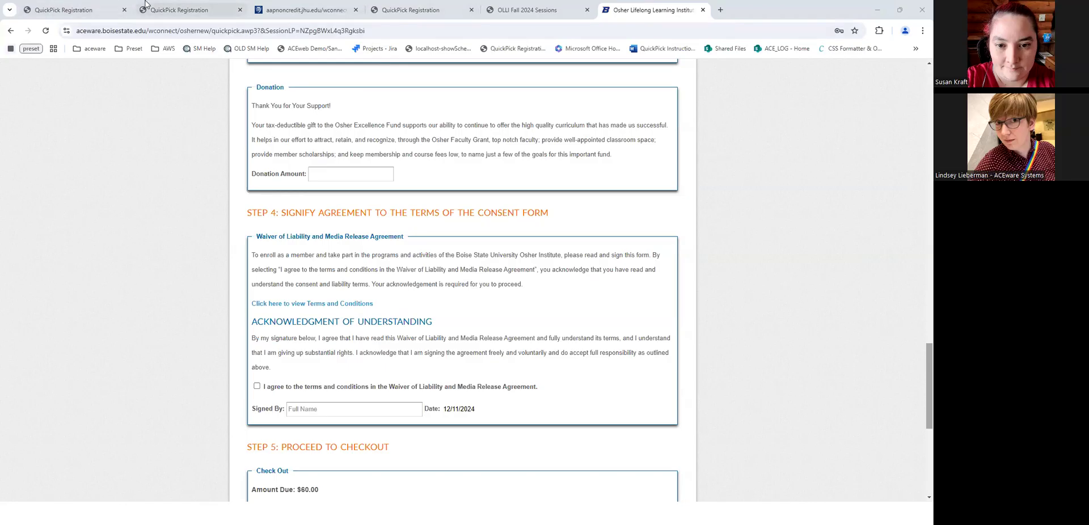
- Load the localhost demo's December 2024 Calendar View by changing quickpick.awp to showcalendar.awp
{"action": "key", "text": "ctrl+1"}
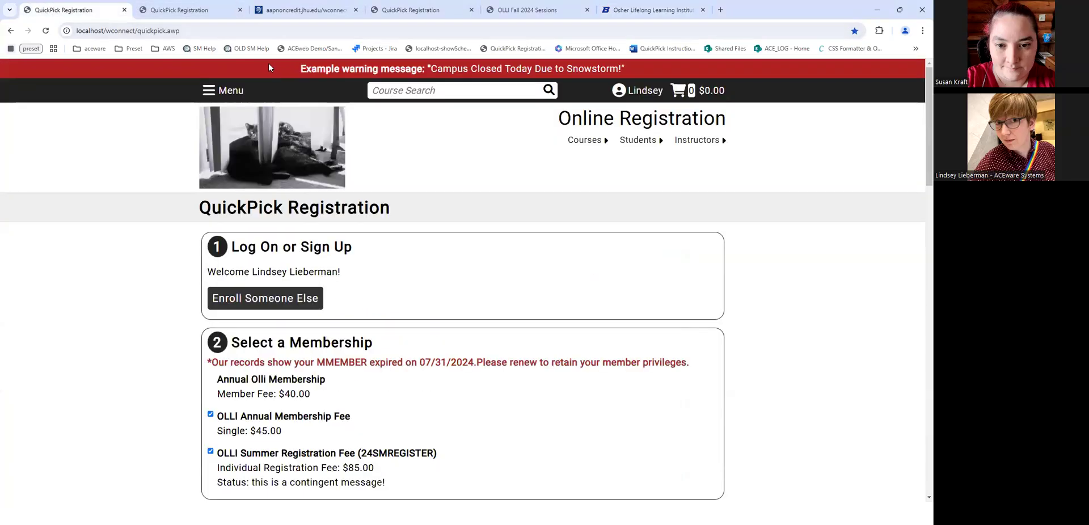
{"action": "left_click", "coordinate": [214, 93]}
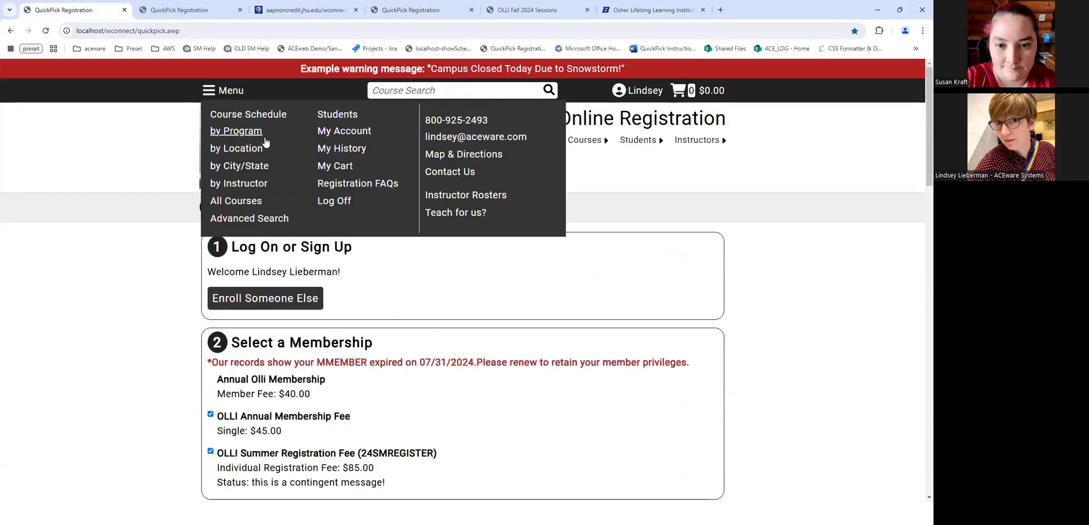
{"action": "left_click", "coordinate": [142, 30]}
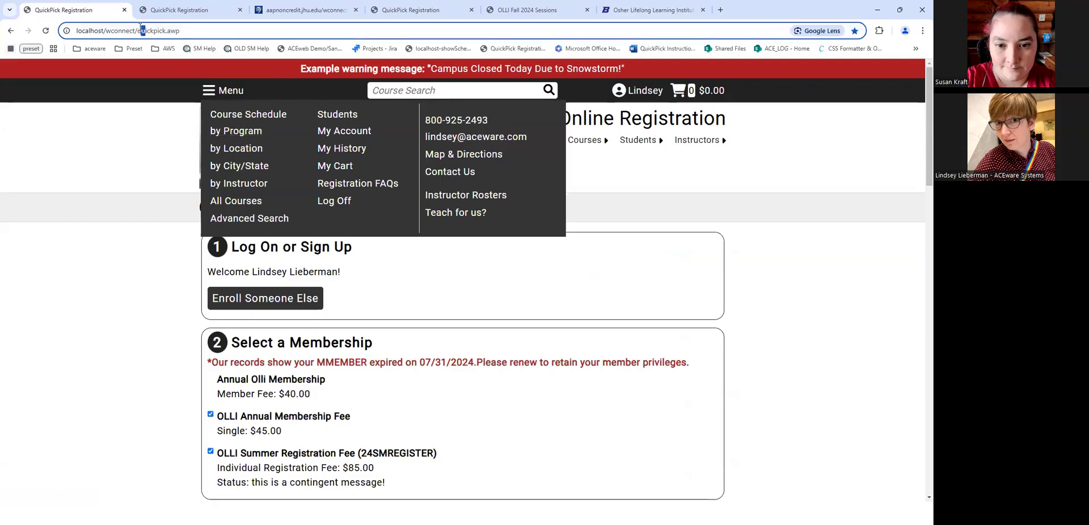
{"action": "double_click", "coordinate": [142, 30]}
{"action": "type", "text": "showcalendar.awp"}
{"action": "key", "text": "Return"}
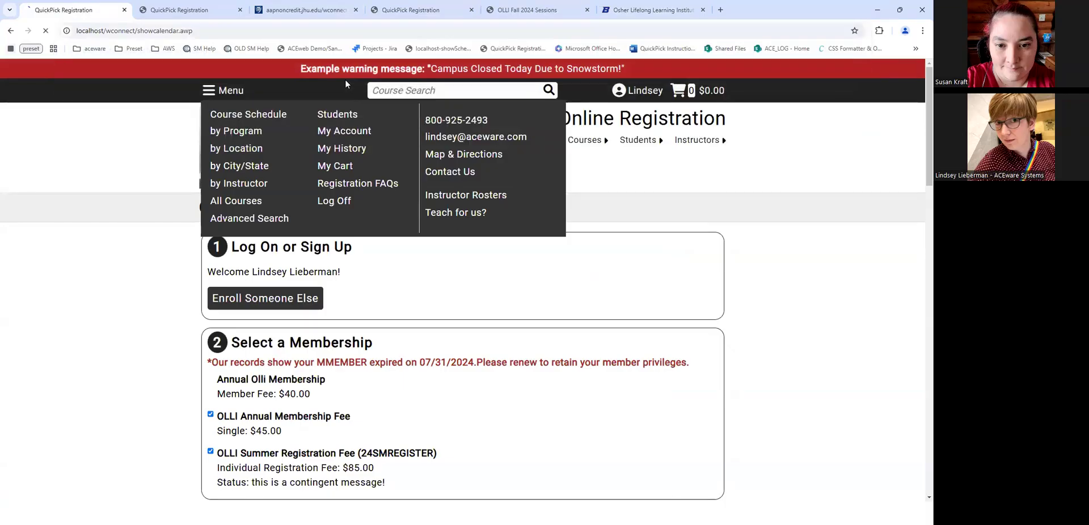
{"action": "scroll", "coordinate": [365, 304], "scroll_direction": "down", "scroll_amount": 10}
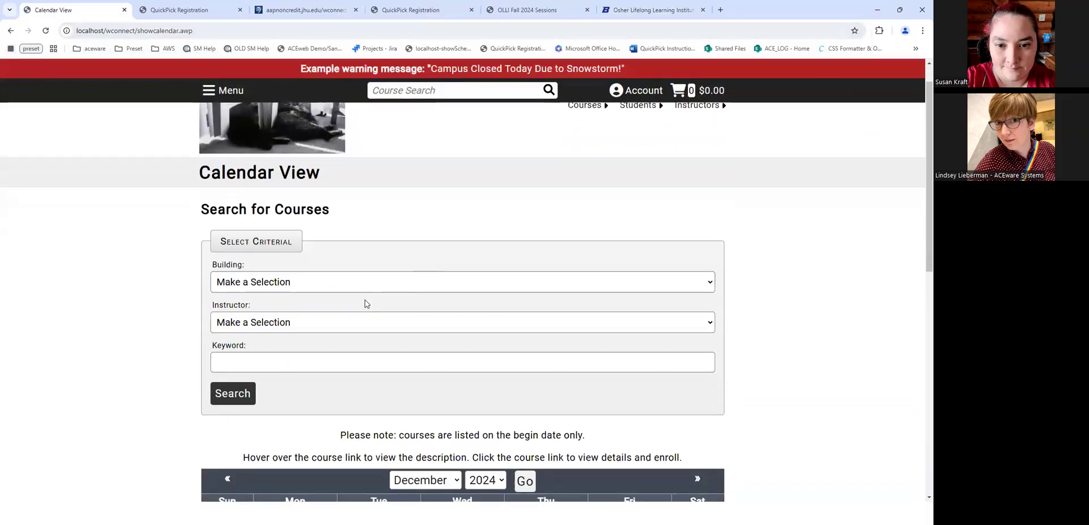
{"action": "scroll", "coordinate": [443, 305], "scroll_direction": "up", "scroll_amount": 7}
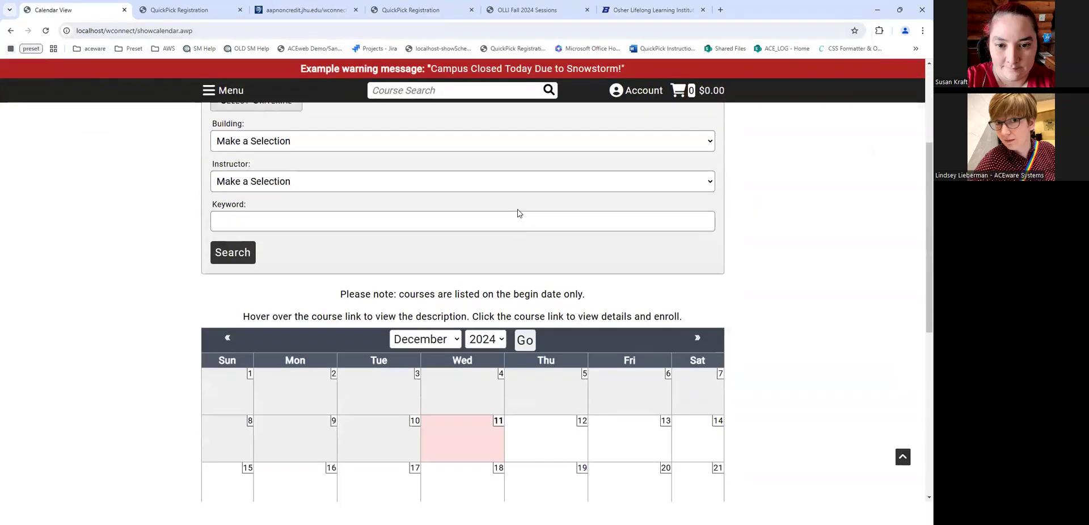
{"action": "scroll", "coordinate": [518, 213], "scroll_direction": "down", "scroll_amount": 4}
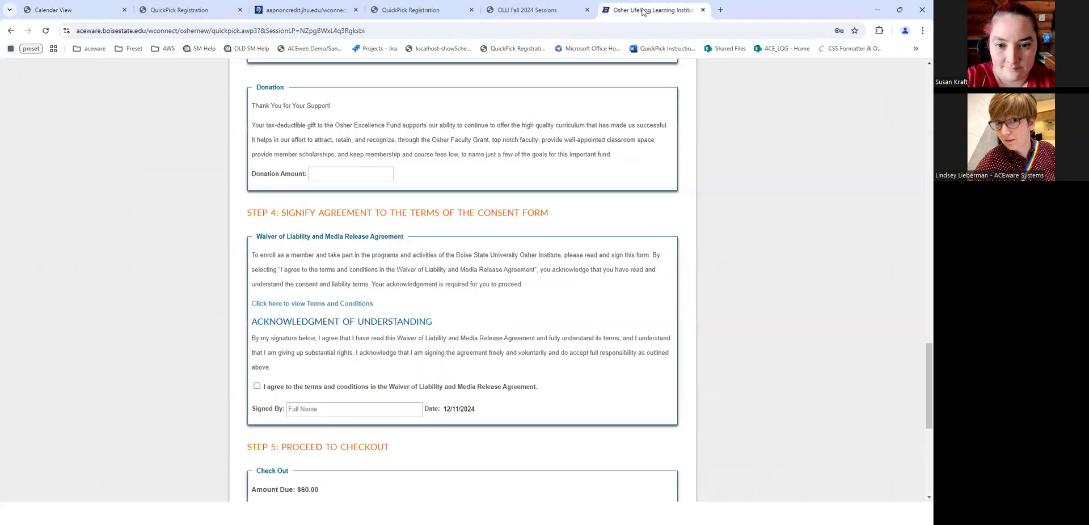
{"action": "left_click", "coordinate": [646, 10]}
- Collapse Boise State's March, January and December program lists, then reopen January
{"action": "scroll", "coordinate": [350, 172], "scroll_direction": "up", "scroll_amount": 15}
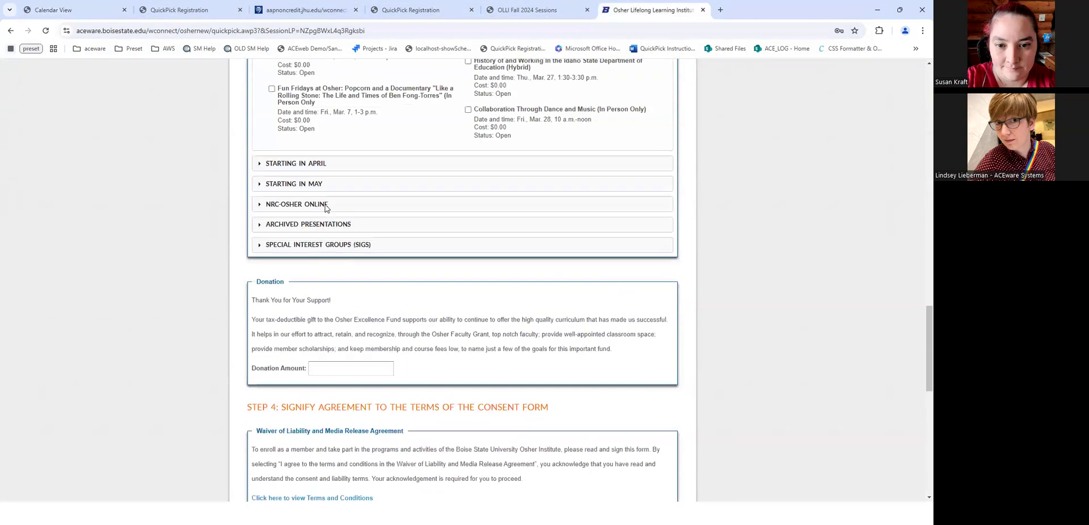
{"action": "left_click", "coordinate": [295, 232]}
{"action": "scroll", "coordinate": [312, 245], "scroll_direction": "up", "scroll_amount": 4}
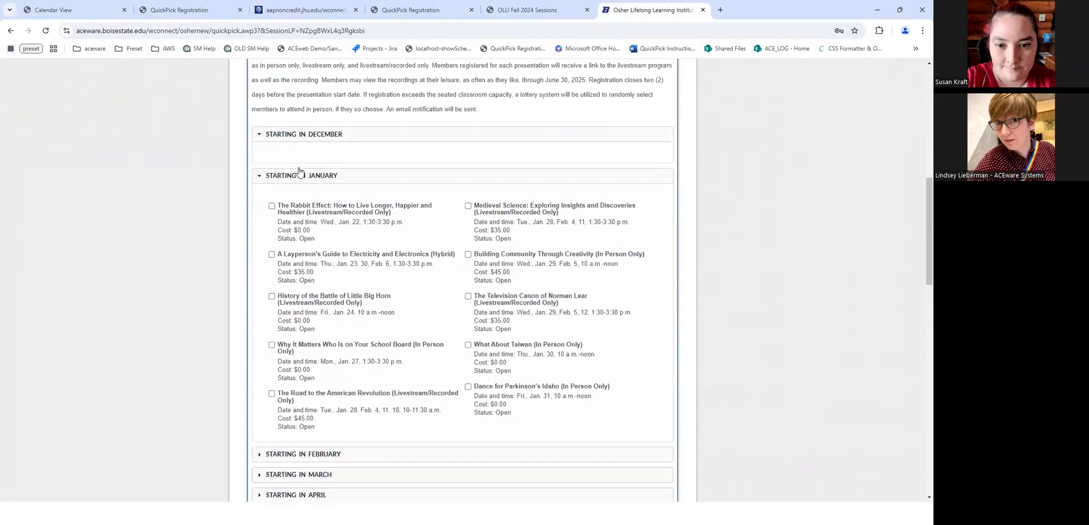
{"action": "left_click", "coordinate": [296, 175]}
{"action": "left_click", "coordinate": [300, 134]}
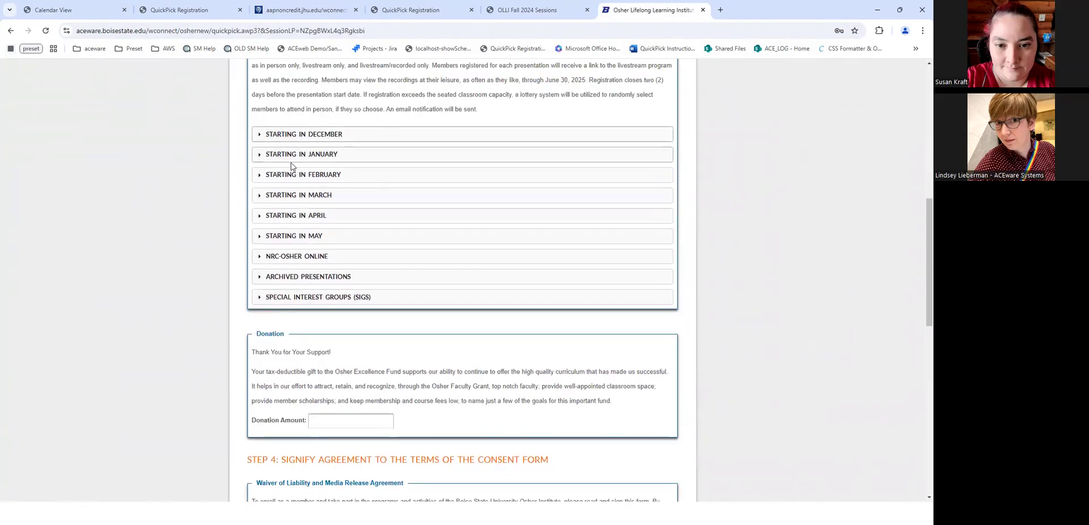
{"action": "left_click", "coordinate": [365, 155]}
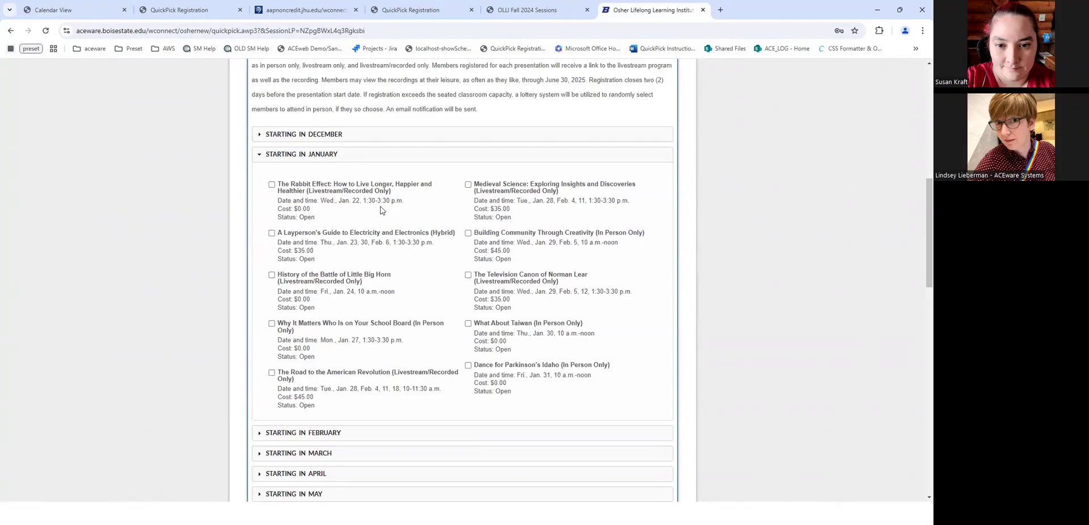
- Look over the UTEP, South Dakota and JHU registration pages before returning to the demo calendar
{"action": "left_click", "coordinate": [506, 4]}
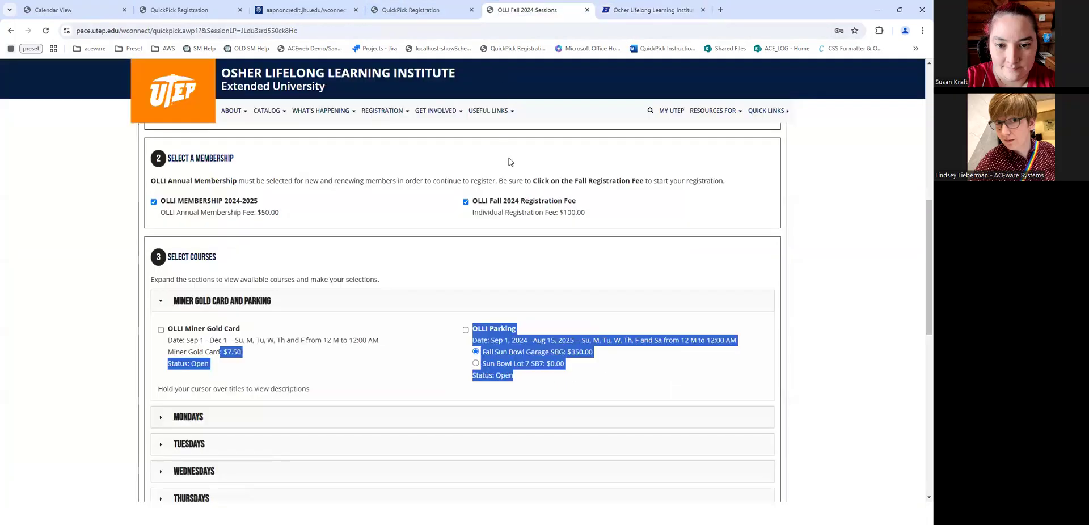
{"action": "scroll", "coordinate": [370, 420], "scroll_direction": "down", "scroll_amount": 10}
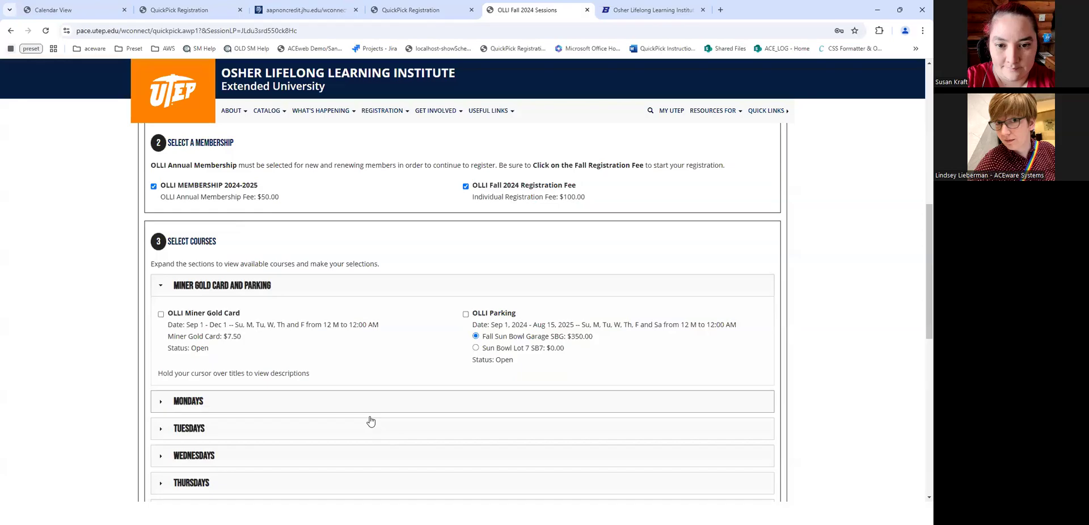
{"action": "left_click", "coordinate": [379, 6]}
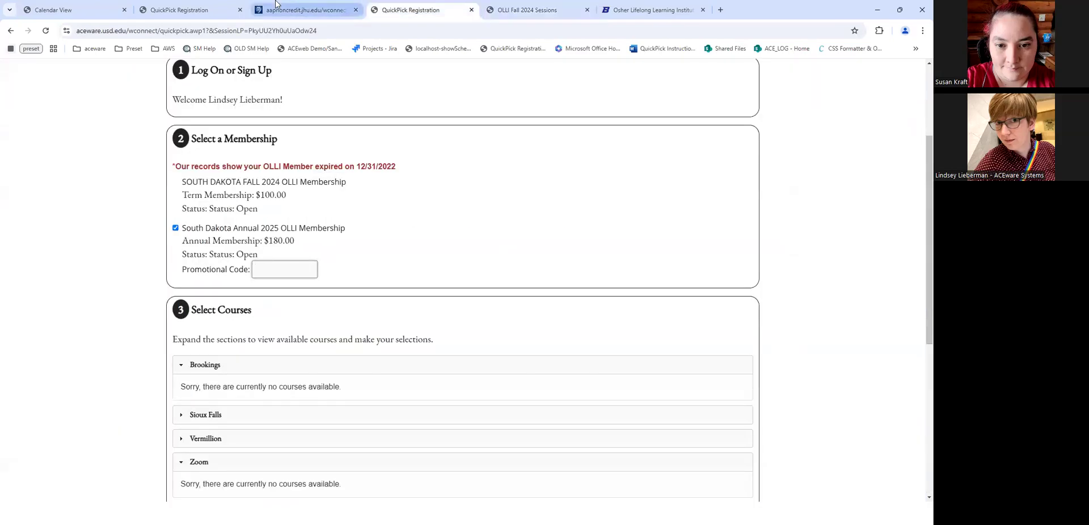
{"action": "left_click", "coordinate": [306, 8]}
{"action": "left_click", "coordinate": [669, 4]}
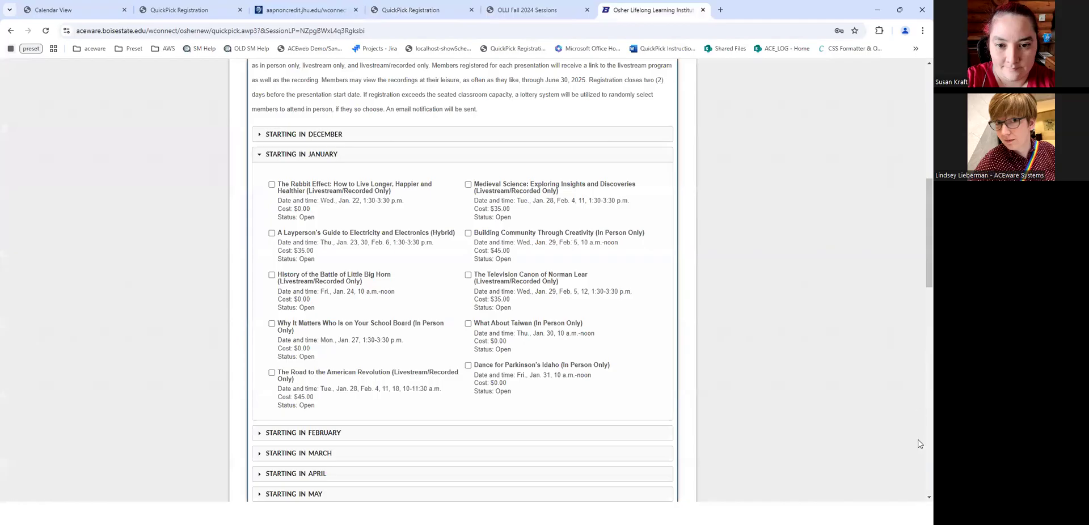
{"action": "scroll", "coordinate": [921, 206], "scroll_direction": "up", "scroll_amount": 8}
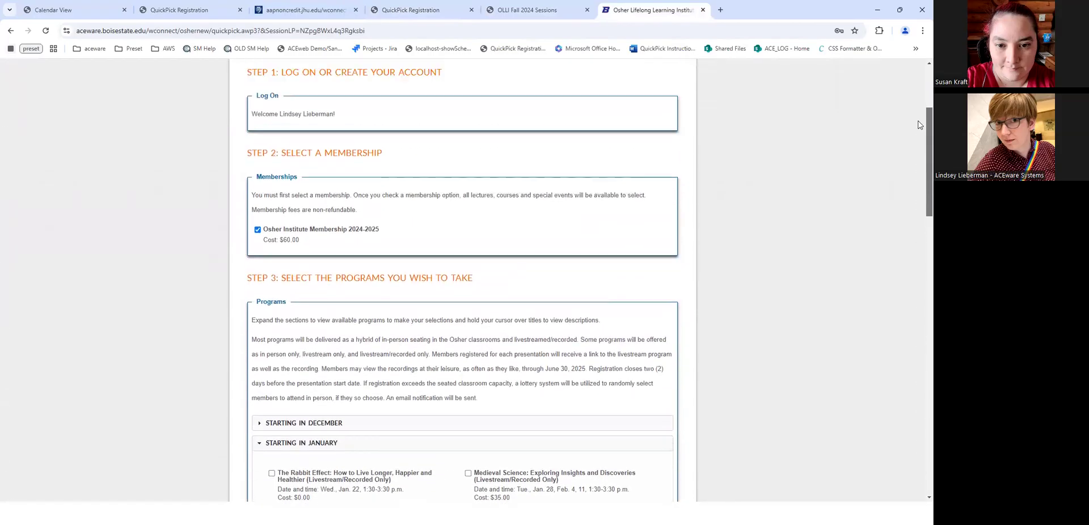
{"action": "scroll", "coordinate": [921, 102], "scroll_direction": "down", "scroll_amount": 1}
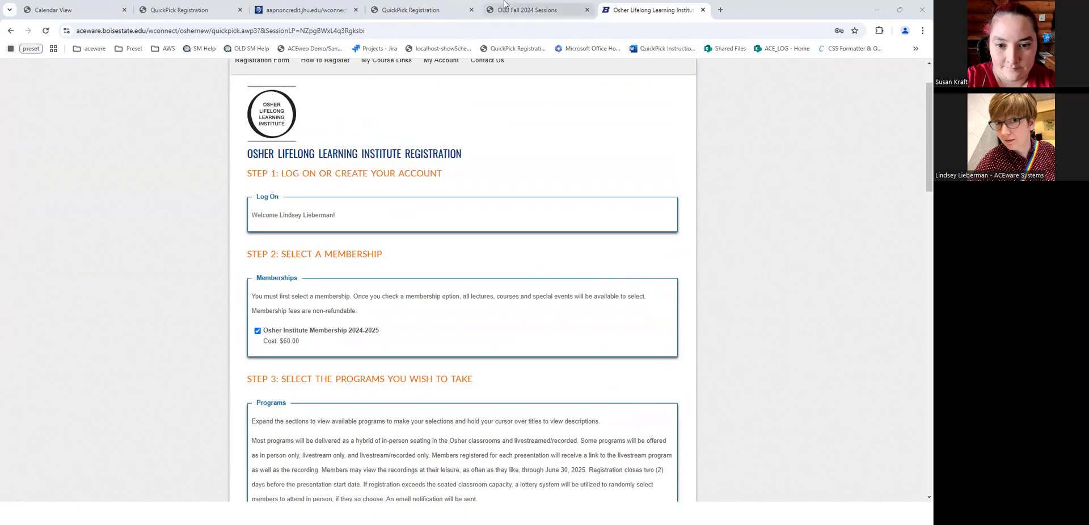
{"action": "left_click", "coordinate": [92, 5]}
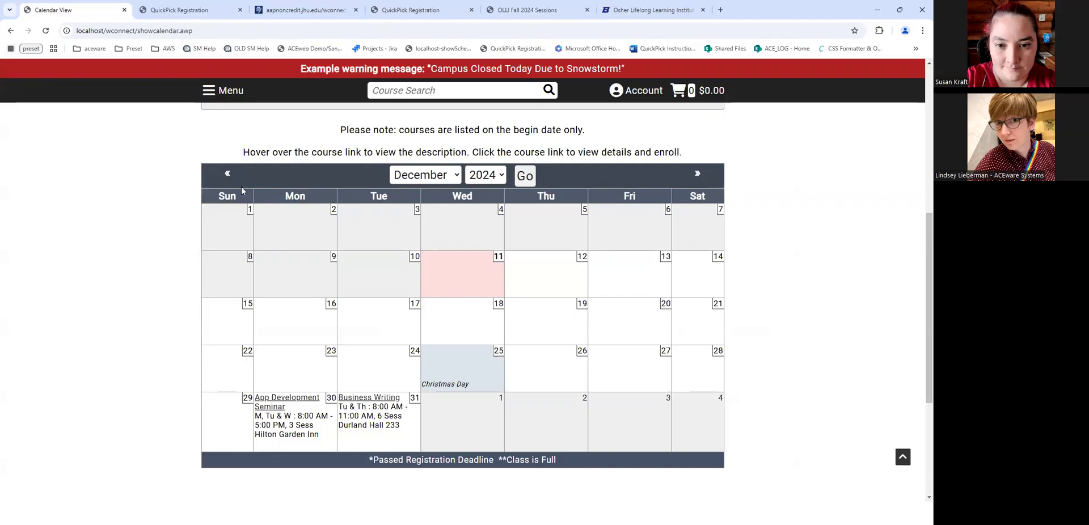
- Page the demo calendar back to November 2024, then display April 2025's courses
{"action": "left_click", "coordinate": [227, 176]}
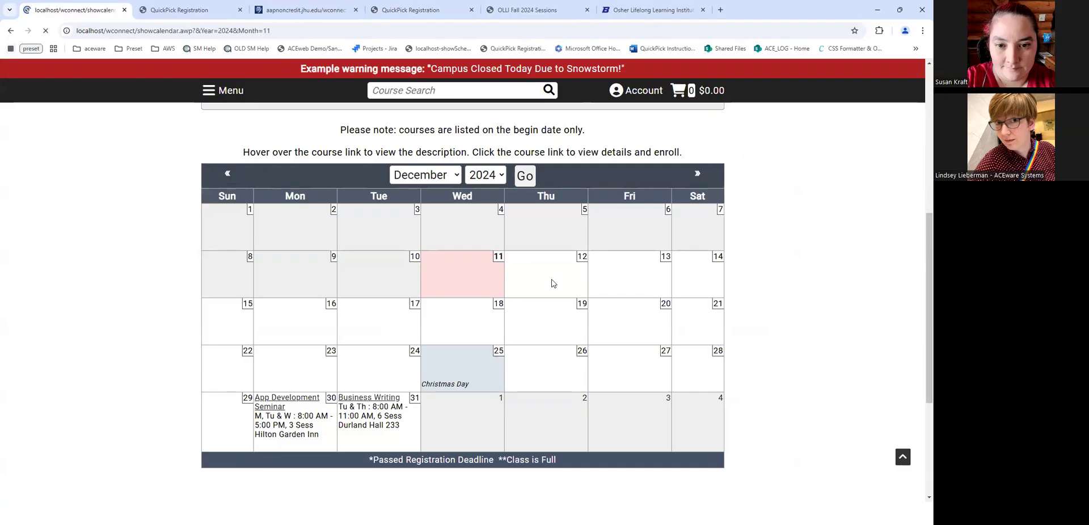
{"action": "scroll", "coordinate": [278, 223], "scroll_direction": "down", "scroll_amount": 10}
{"action": "scroll", "coordinate": [381, 177], "scroll_direction": "up", "scroll_amount": 4}
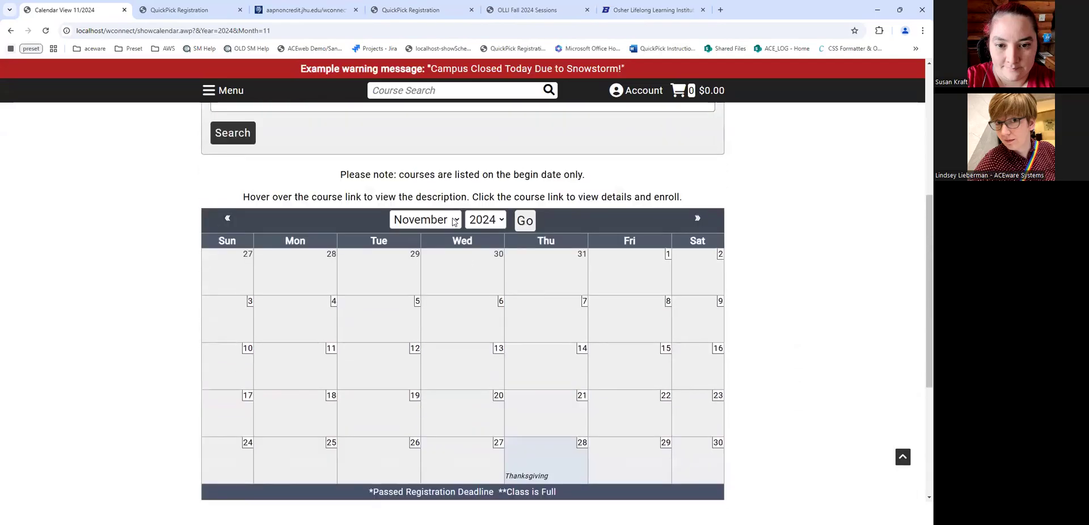
{"action": "left_click", "coordinate": [528, 223]}
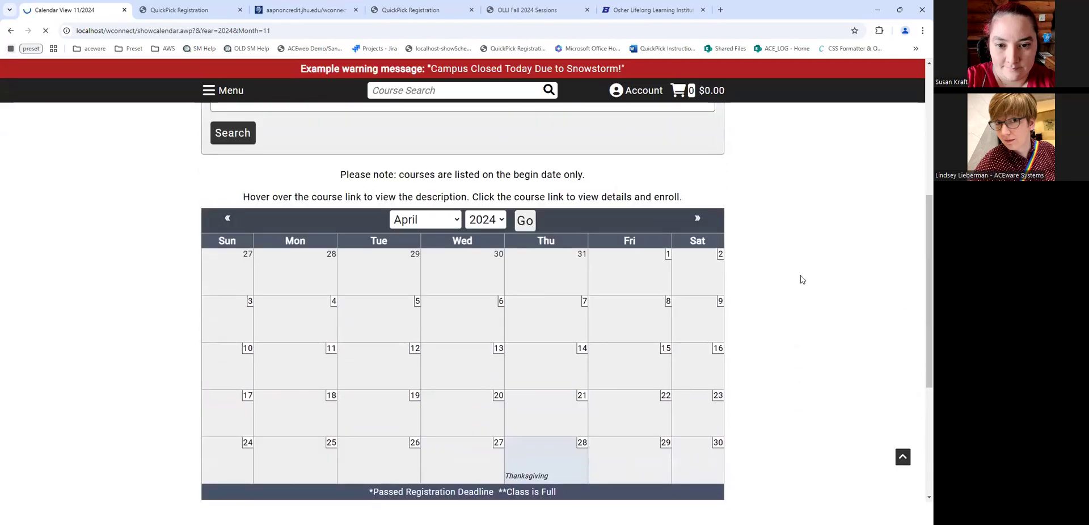
{"action": "scroll", "coordinate": [484, 324], "scroll_direction": "down", "scroll_amount": 8}
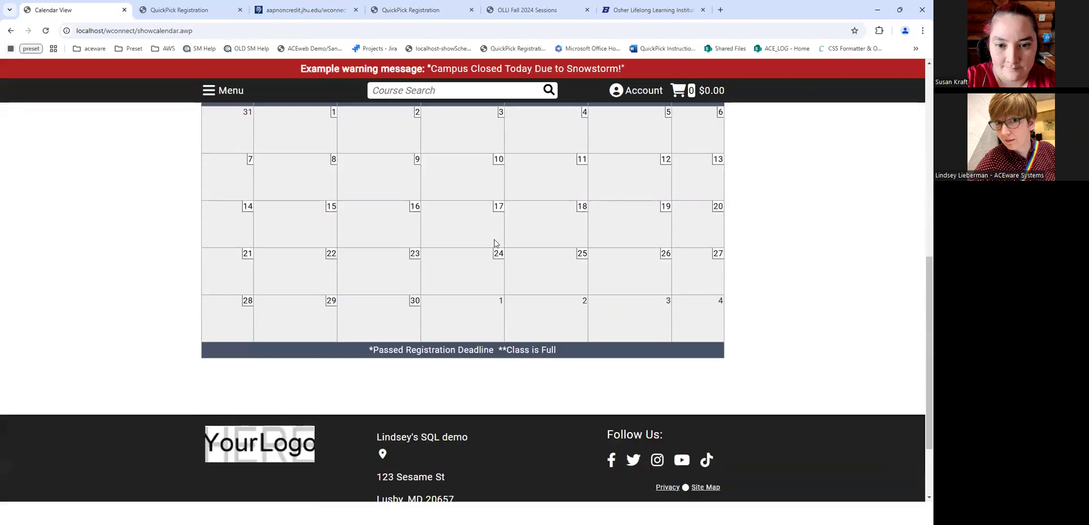
{"action": "scroll", "coordinate": [494, 199], "scroll_direction": "up", "scroll_amount": 3}
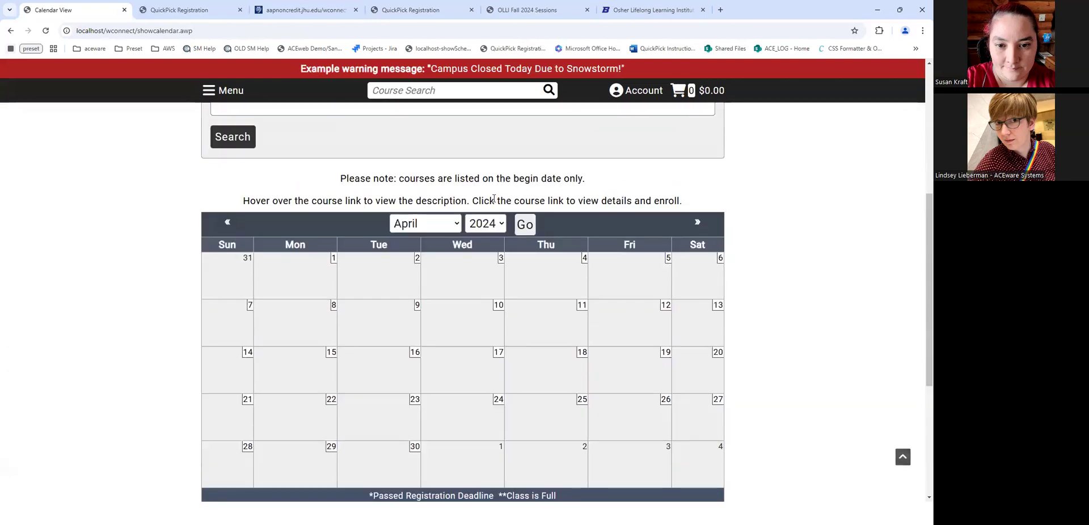
{"action": "left_click", "coordinate": [487, 237]}
{"action": "left_click", "coordinate": [526, 225]}
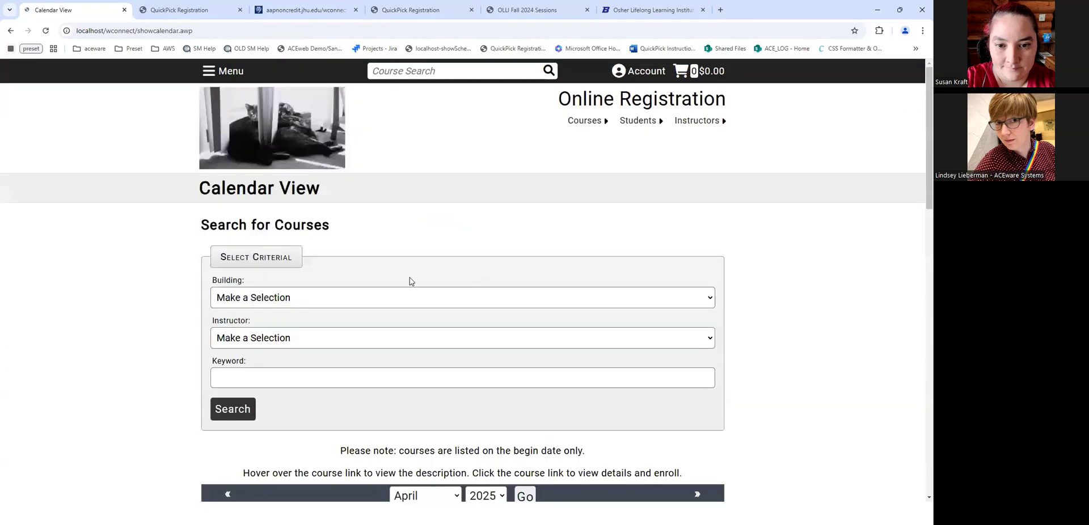
{"action": "scroll", "coordinate": [642, 309], "scroll_direction": "down", "scroll_amount": 3}
{"action": "scroll", "coordinate": [641, 309], "scroll_direction": "down", "scroll_amount": 5}
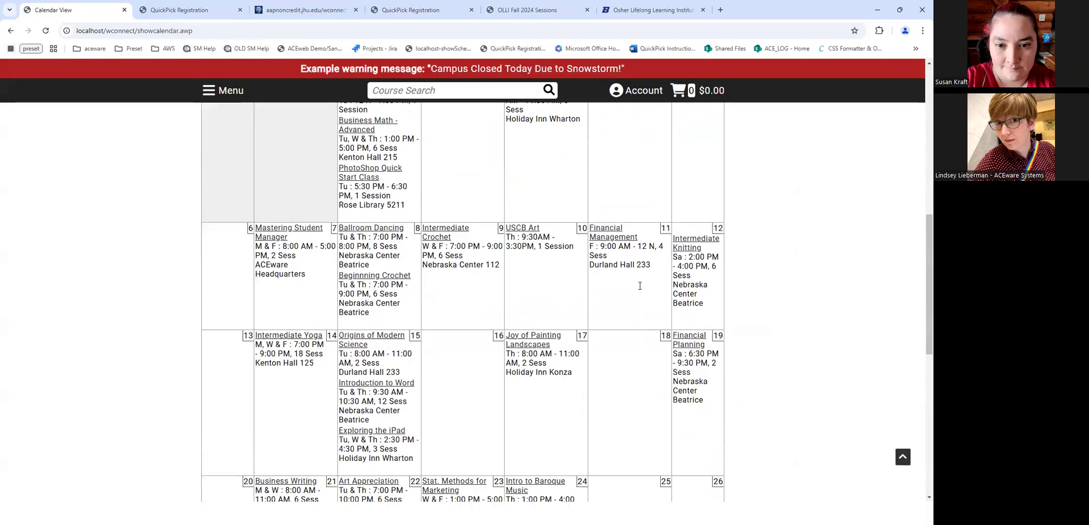
{"action": "scroll", "coordinate": [920, 256], "scroll_direction": "down", "scroll_amount": 5}
{"action": "scroll", "coordinate": [920, 257], "scroll_direction": "up", "scroll_amount": 4}
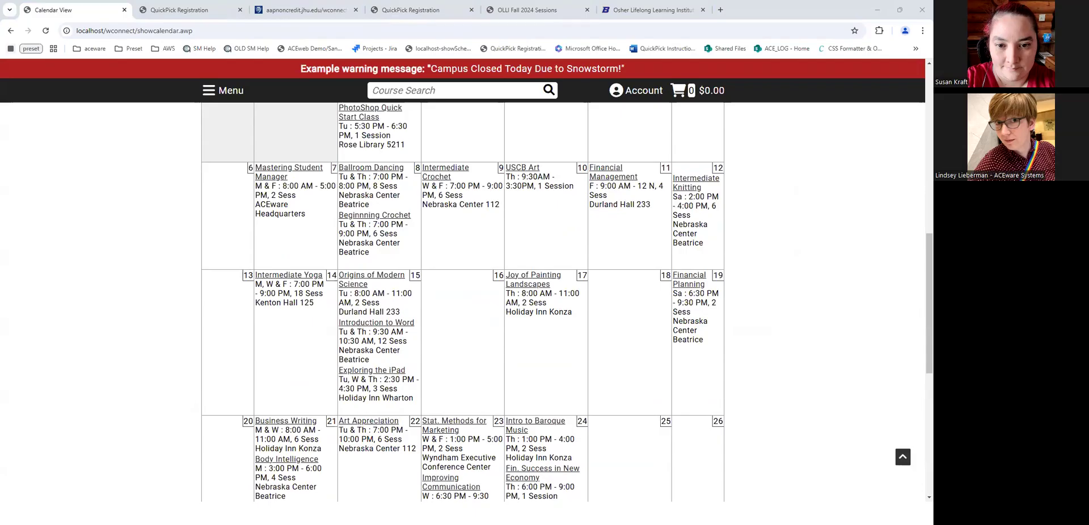
- Return to the QuickPick Registration page through the browser's back history
{"action": "left_click", "coordinate": [211, 91]}
{"action": "left_click", "coordinate": [9, 33]}
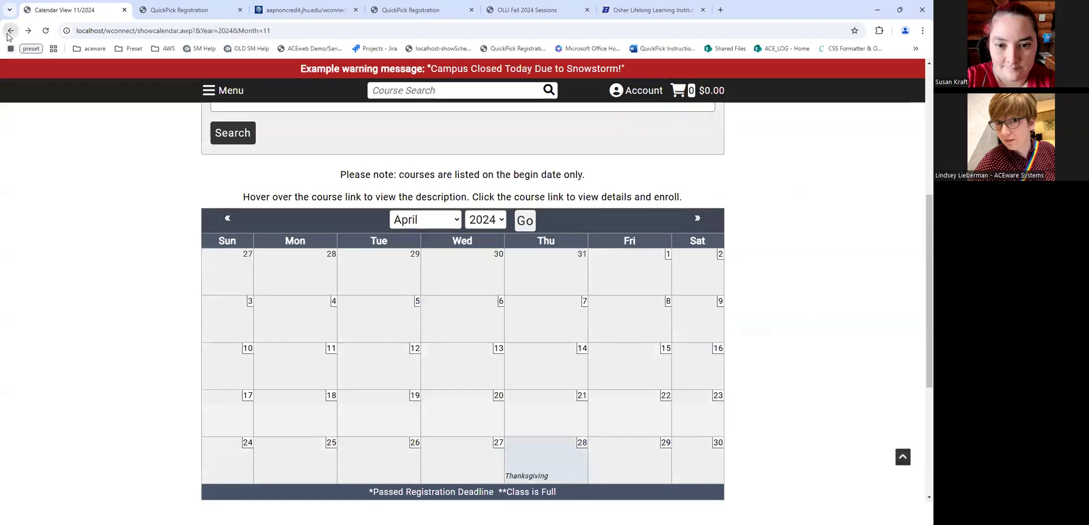
{"action": "right_click", "coordinate": [8, 36]}
{"action": "left_click", "coordinate": [68, 65]}
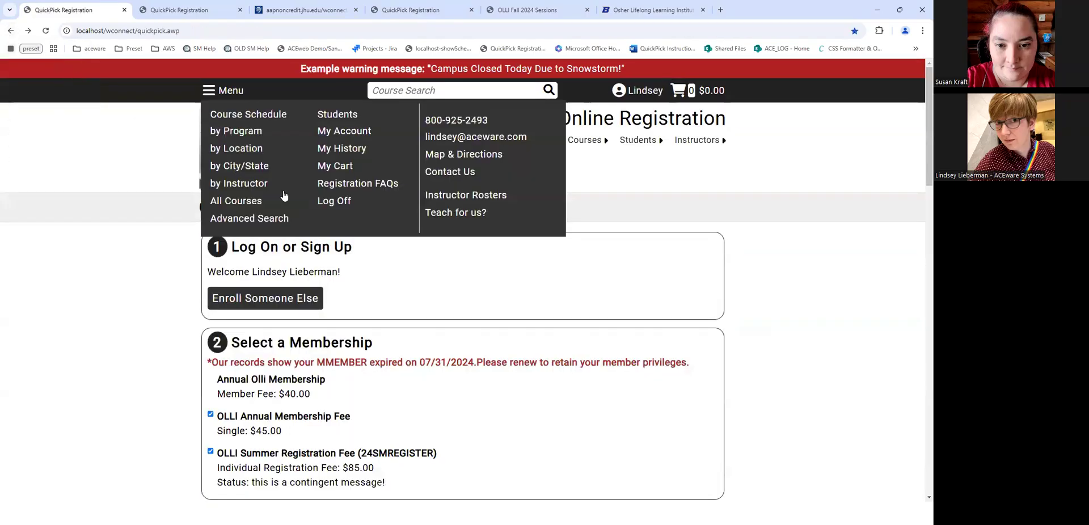
- Close the Menu dropdown and scroll through the demo QuickPick's memberships and categories
{"action": "left_click", "coordinate": [208, 91]}
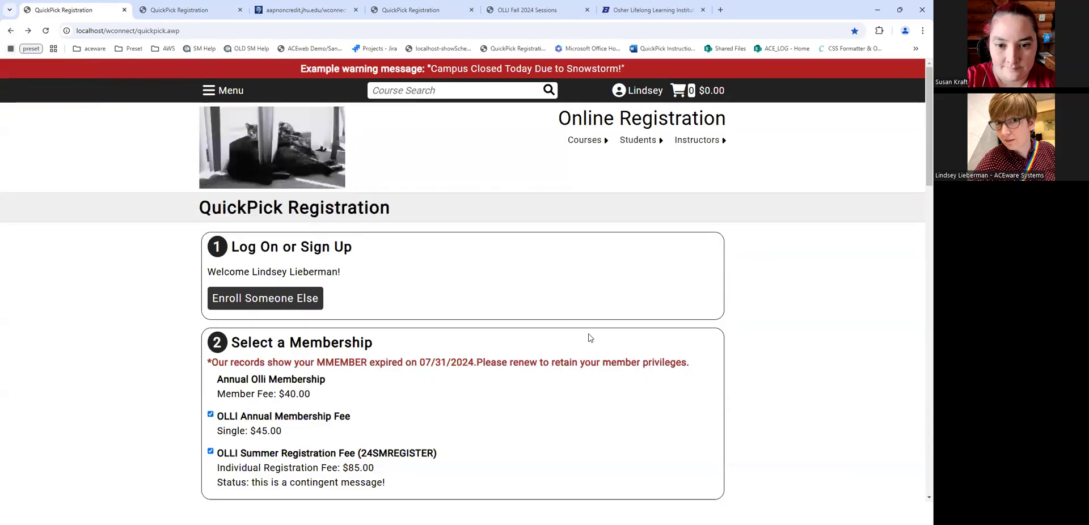
{"action": "scroll", "coordinate": [588, 338], "scroll_direction": "down", "scroll_amount": 3}
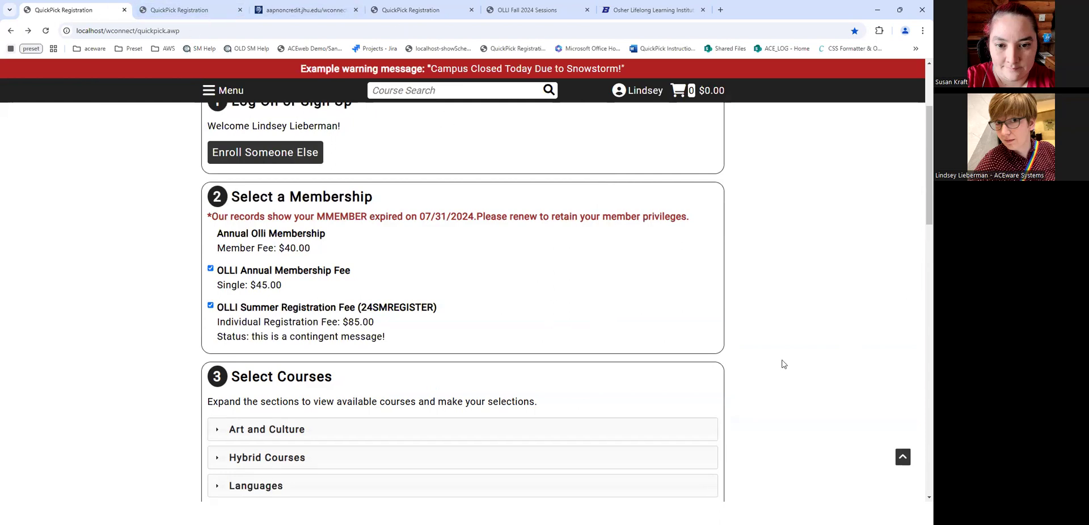
{"action": "scroll", "coordinate": [320, 173], "scroll_direction": "down", "scroll_amount": 2}
{"action": "scroll", "coordinate": [320, 173], "scroll_direction": "down", "scroll_amount": 8}
{"action": "scroll", "coordinate": [85, 254], "scroll_direction": "up", "scroll_amount": 6}
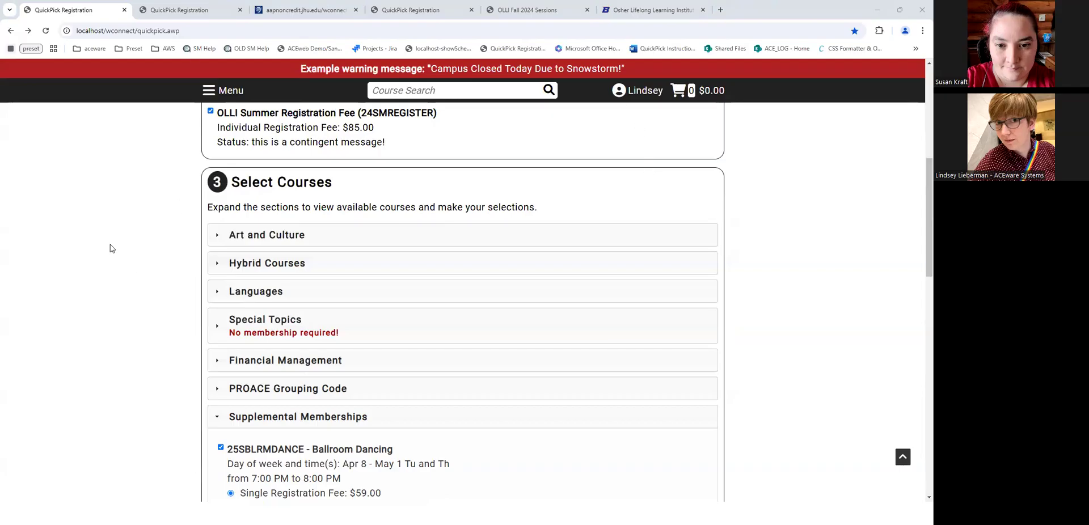
- Move via the OLLI Fall 2024 Sessions tab to the aceware.usd.edu QuickPick tab
{"action": "left_click", "coordinate": [109, 267]}
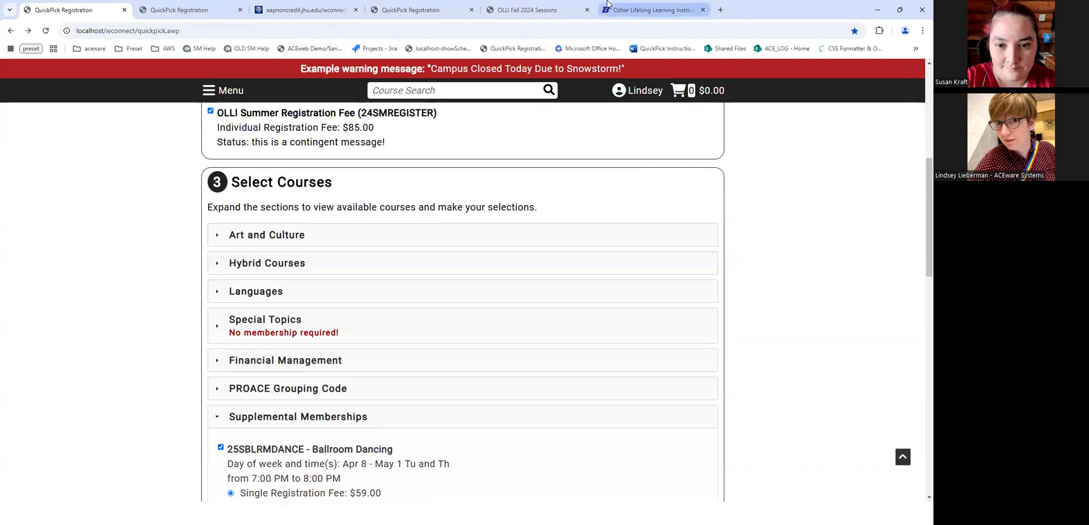
{"action": "left_click", "coordinate": [513, 10]}
{"action": "left_click", "coordinate": [451, 6]}
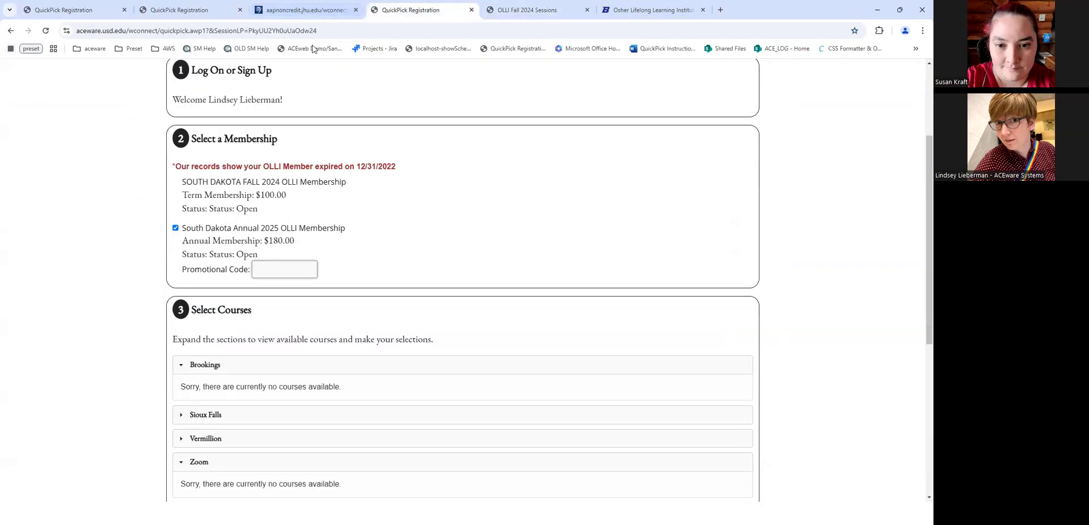
- Load the South Dakota site's showcalendar.awp page in place of quickpick
{"action": "left_click_drag", "start_coordinate": [159, 30], "coordinate": [340, 31]}
{"action": "type", "text": "showcalendar.awp"}
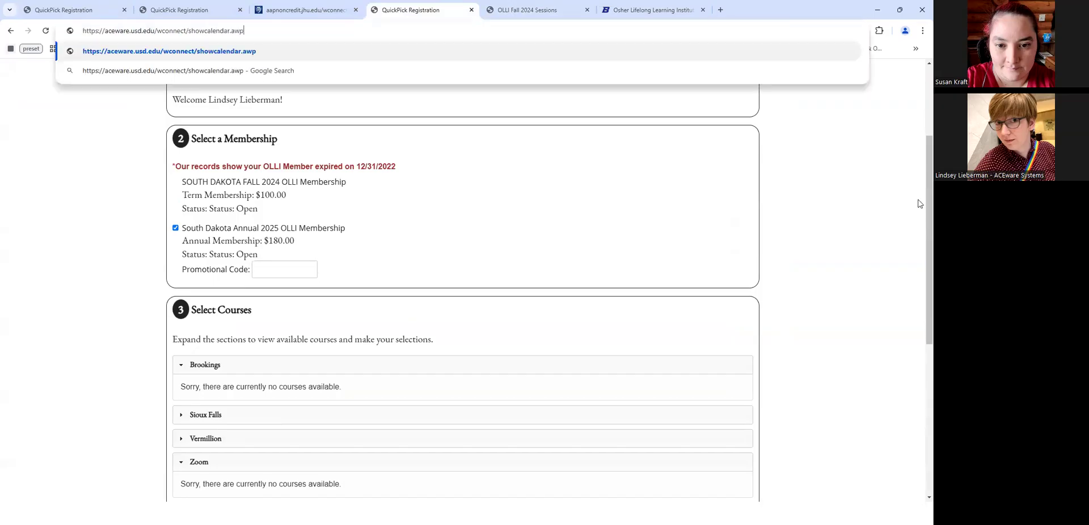
{"action": "key", "text": "Return"}
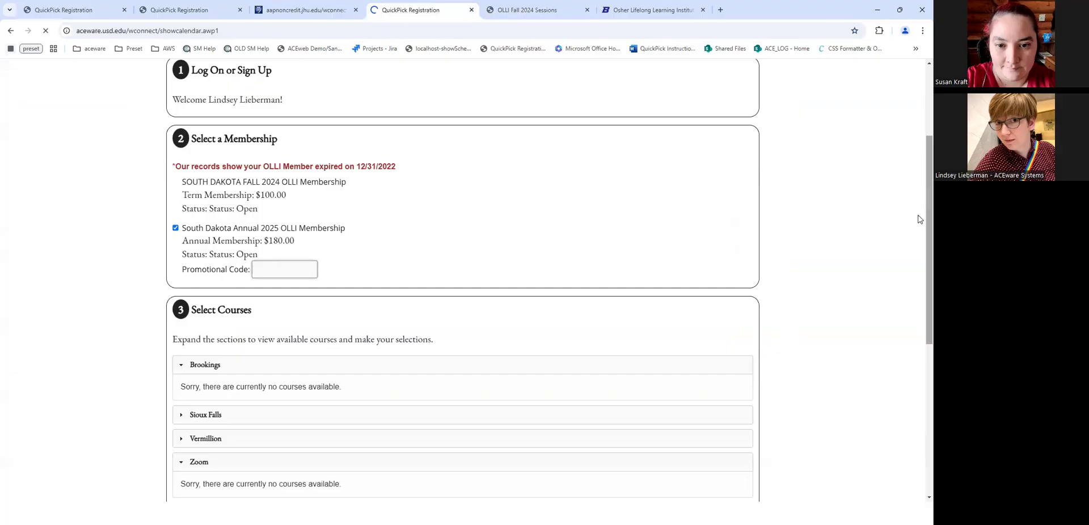
{"action": "scroll", "coordinate": [462, 163], "scroll_direction": "down", "scroll_amount": 6}
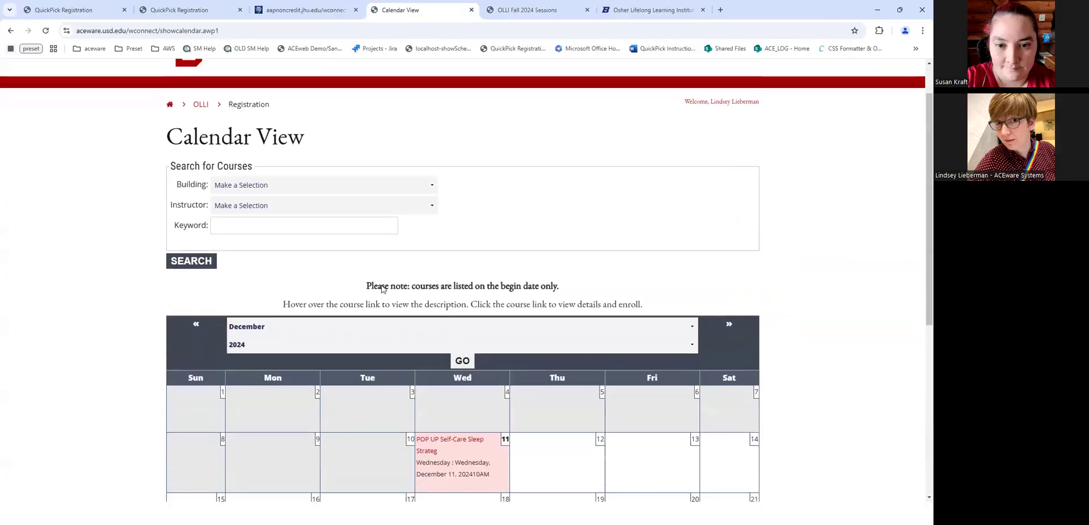
{"action": "scroll", "coordinate": [730, 241], "scroll_direction": "up", "scroll_amount": 3}
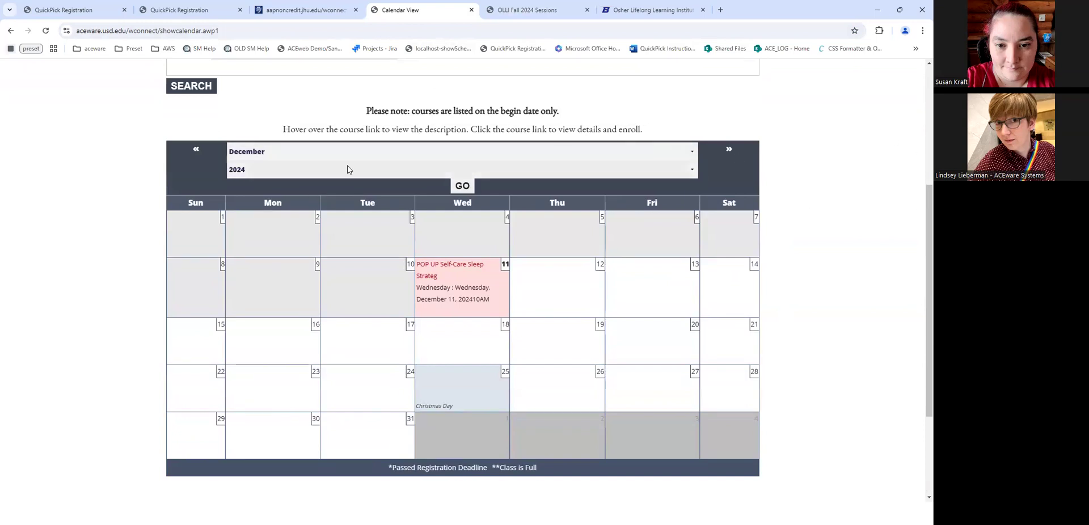
- Show the February 2025 course calendar, then return to the demo QuickPick tab
{"action": "left_click", "coordinate": [283, 176]}
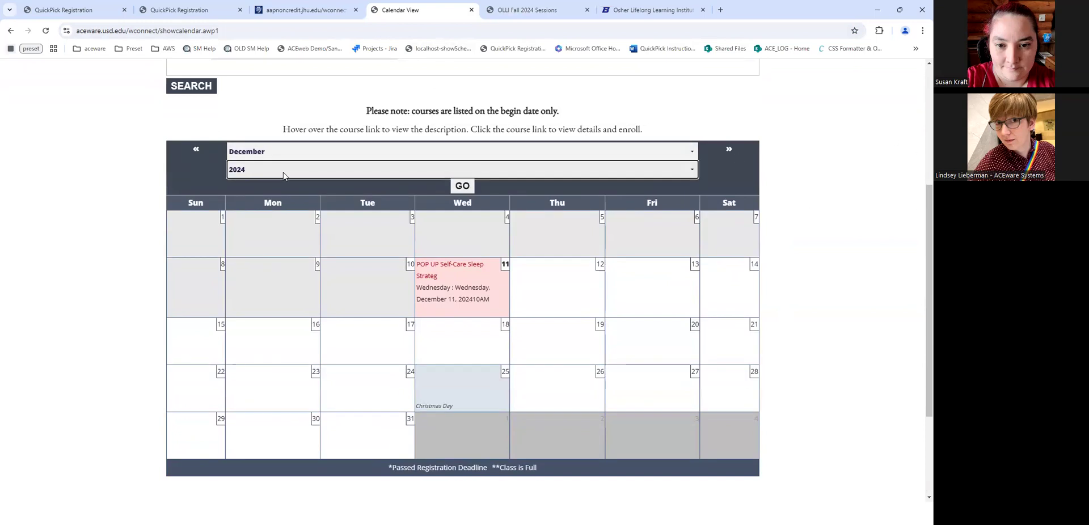
{"action": "left_click", "coordinate": [441, 155]}
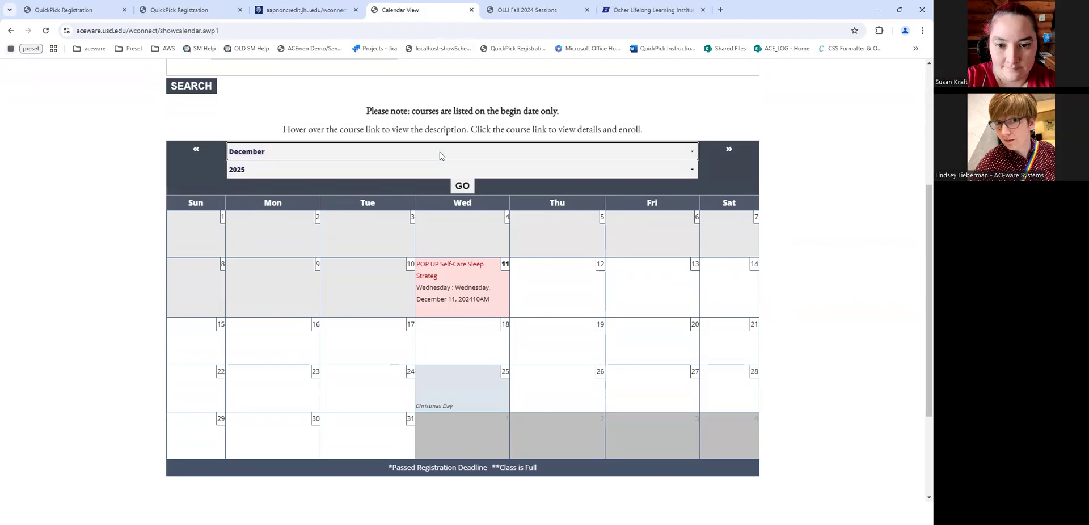
{"action": "key", "text": "f"}
{"action": "left_click", "coordinate": [459, 186]}
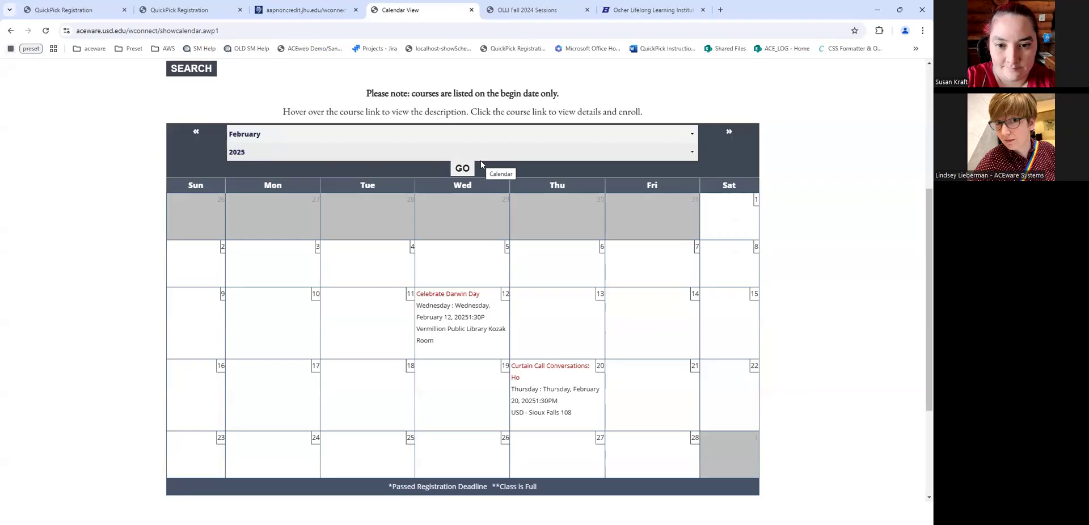
{"action": "left_click", "coordinate": [143, 3]}
{"action": "left_click", "coordinate": [74, 10]}
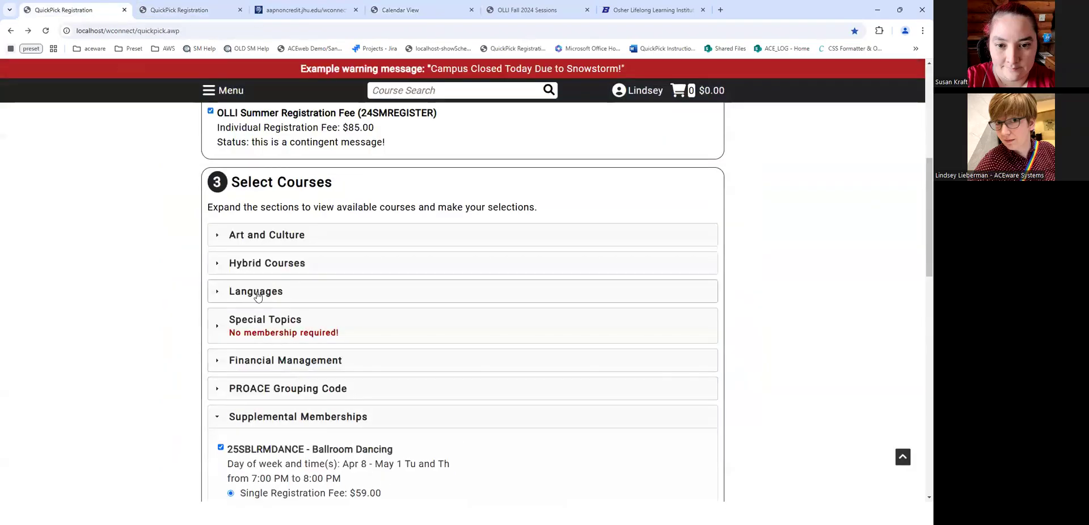
- Under Hybrid Courses, check 25QPHYBMULT1 with Zoom pay-per-class attendance
{"action": "left_click", "coordinate": [259, 265]}
{"action": "left_click", "coordinate": [221, 295]}
{"action": "scroll", "coordinate": [233, 292], "scroll_direction": "down", "scroll_amount": 1}
{"action": "scroll", "coordinate": [234, 295], "scroll_direction": "down", "scroll_amount": 7}
{"action": "scroll", "coordinate": [235, 286], "scroll_direction": "up", "scroll_amount": 6}
{"action": "left_click", "coordinate": [231, 276]}
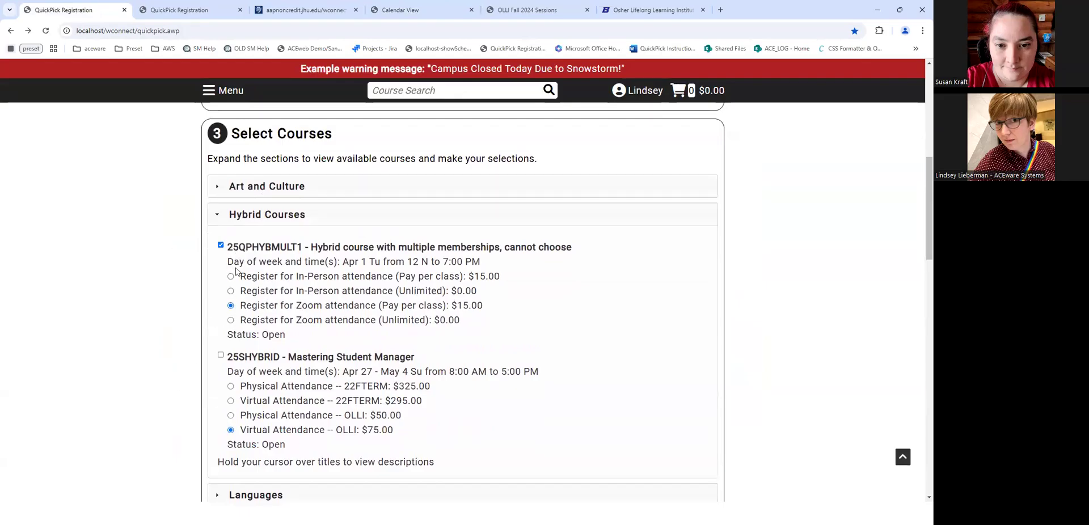
- Check 25SHYBRID and highlight its Virtual Attendance -- OLLI $75.00 price text
{"action": "scroll", "coordinate": [233, 260], "scroll_direction": "down", "scroll_amount": 3}
{"action": "left_click", "coordinate": [221, 209]}
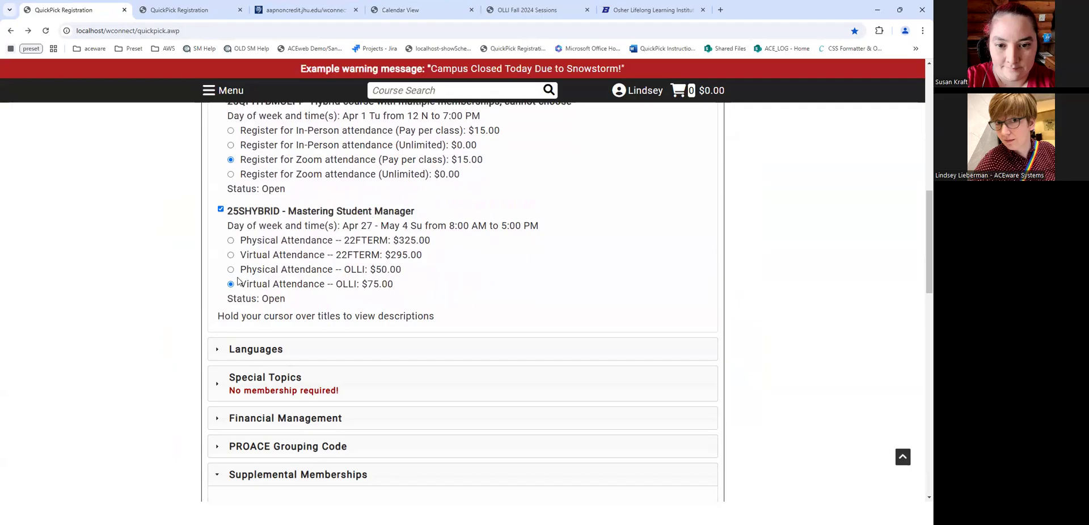
{"action": "left_click_drag", "start_coordinate": [241, 285], "coordinate": [415, 288]}
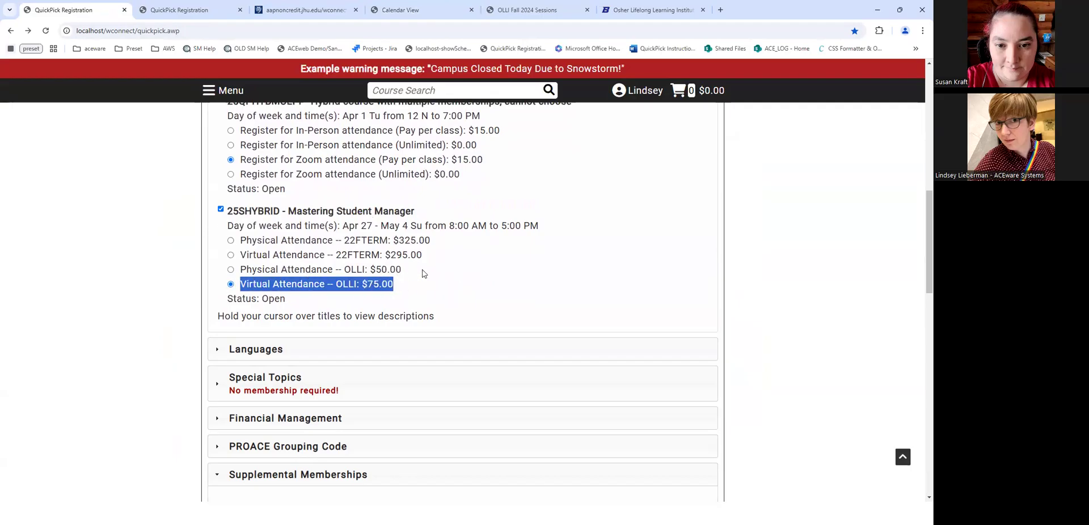
{"action": "left_click", "coordinate": [424, 286]}
{"action": "left_click_drag", "start_coordinate": [394, 287], "coordinate": [250, 287]}
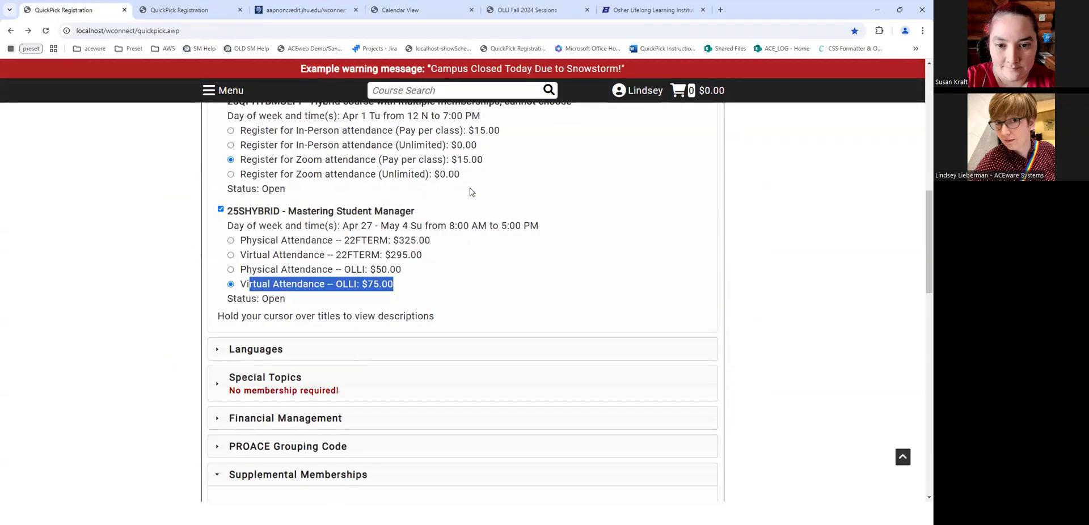